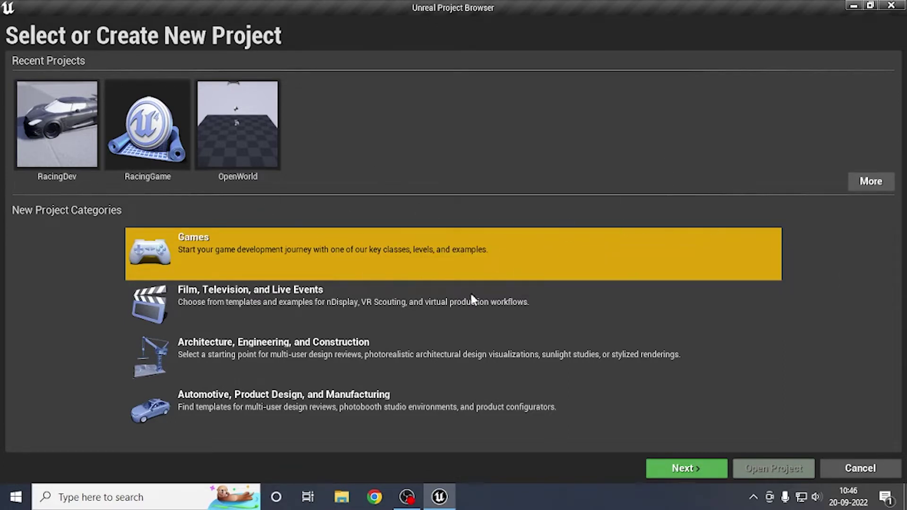
Step: Choose the Blank template in the Games category and set the new project to C++
click(708, 472)
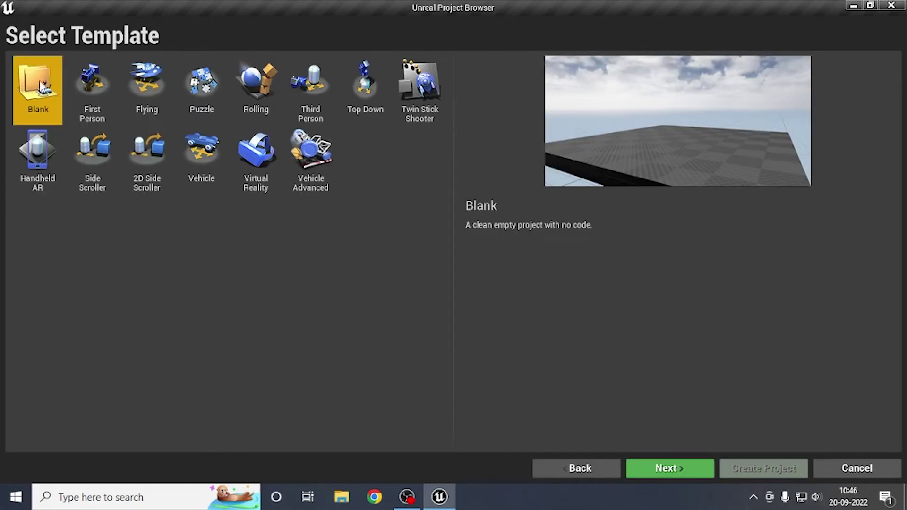
click(687, 471)
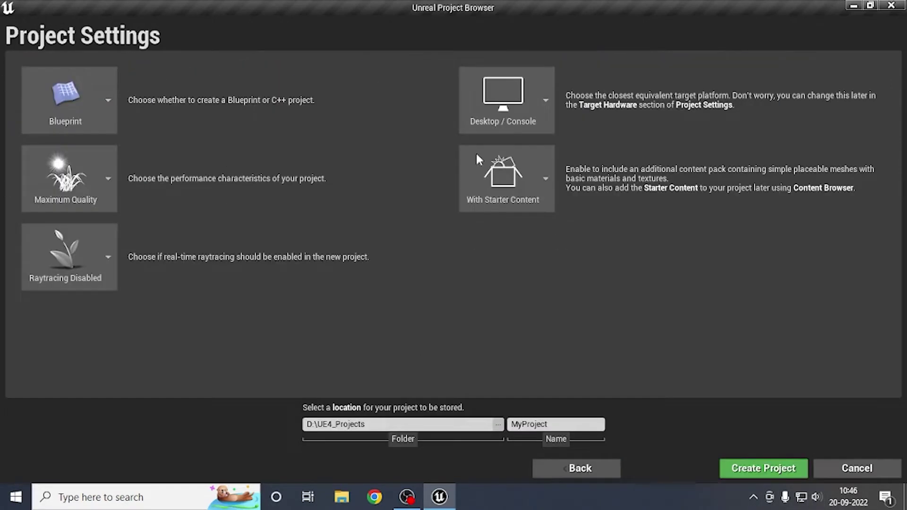
click(70, 112)
click(65, 236)
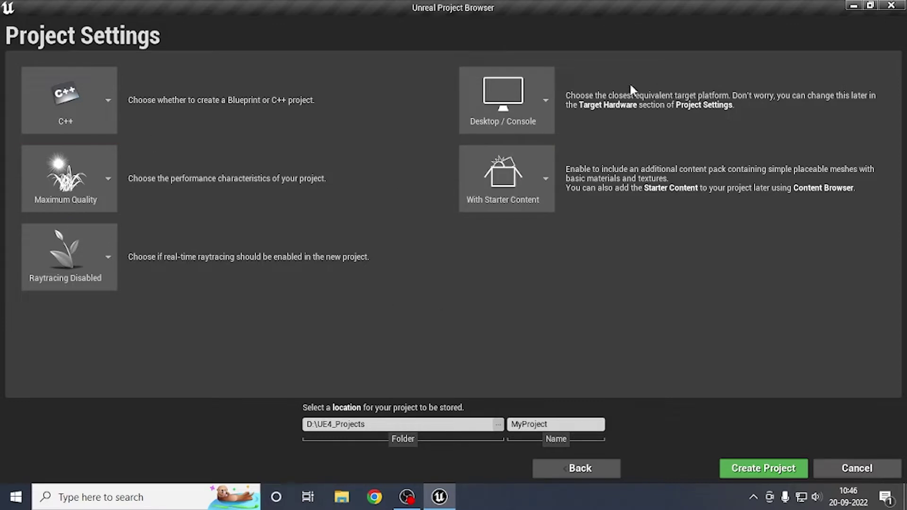
Step: Name the new project RacingGame1
click(553, 423)
key(ctrl+a)
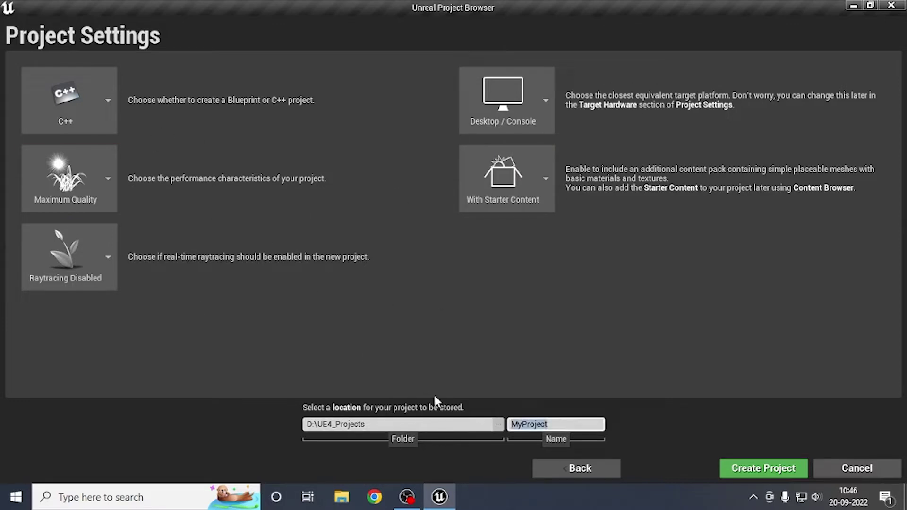
text(RacingGame1)
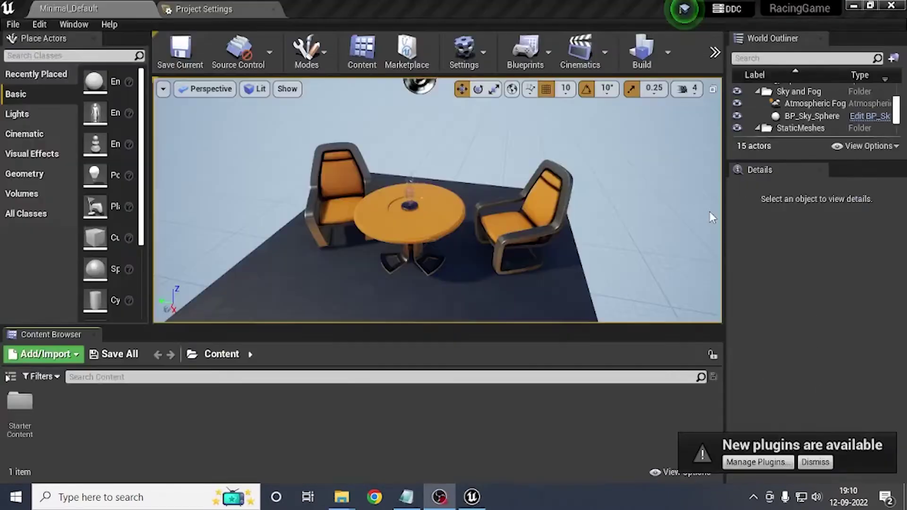
Step: Open the Engine Physics page of the project settings
click(31, 24)
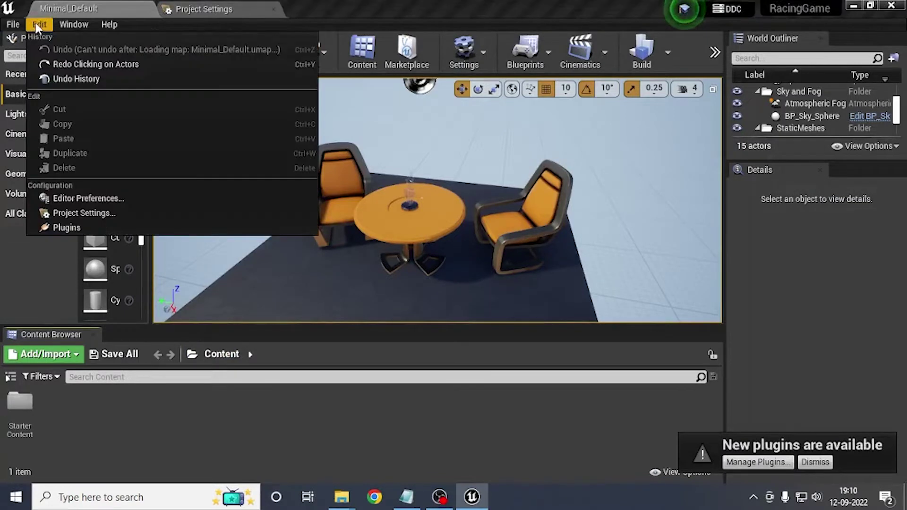
click(100, 215)
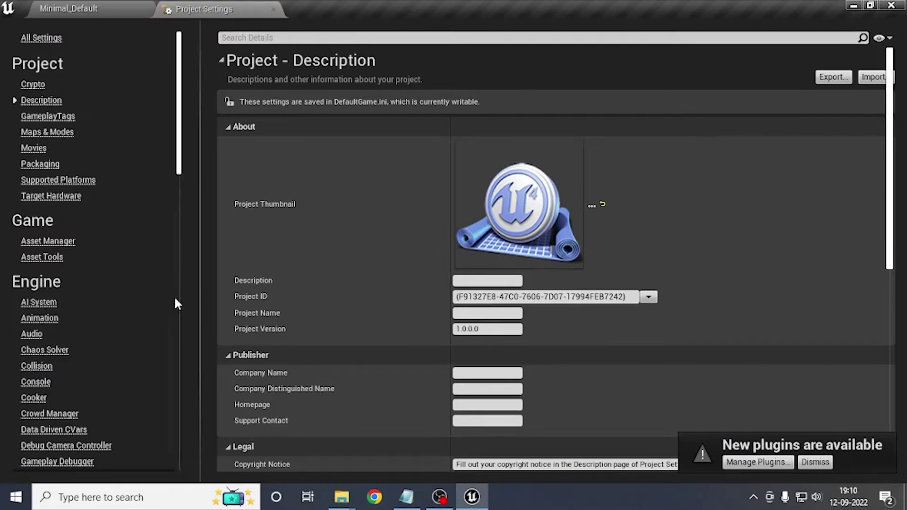
drag(189, 119, 185, 213)
click(35, 295)
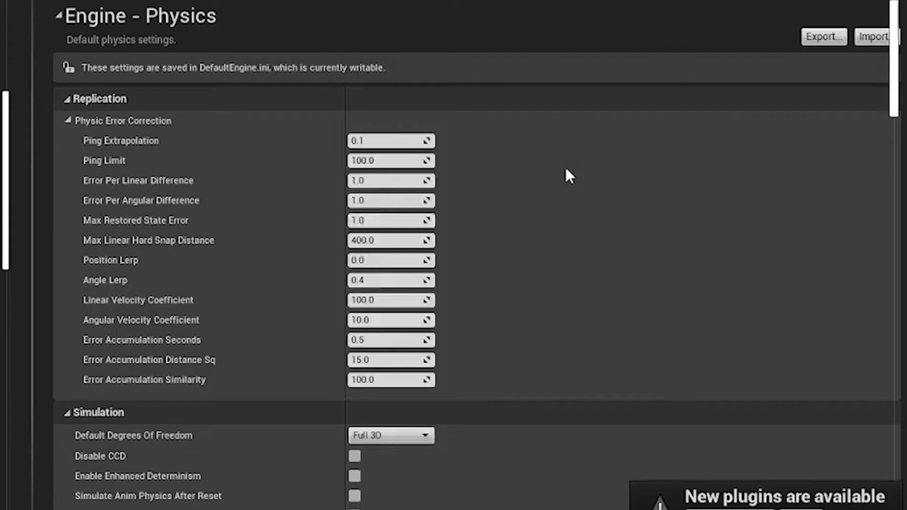
Step: Set Default Gravity Z to -1500 in the physics constants
key(alt+Tab)
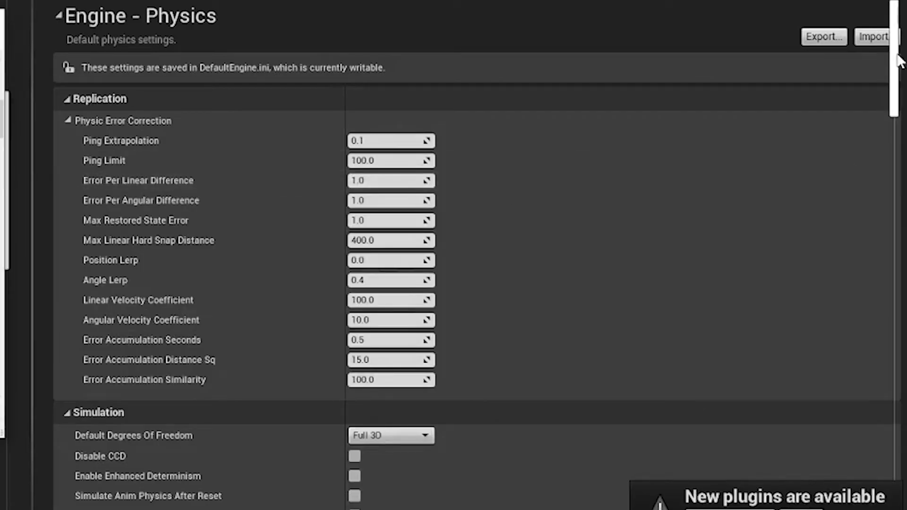
drag(898, 60, 898, 67)
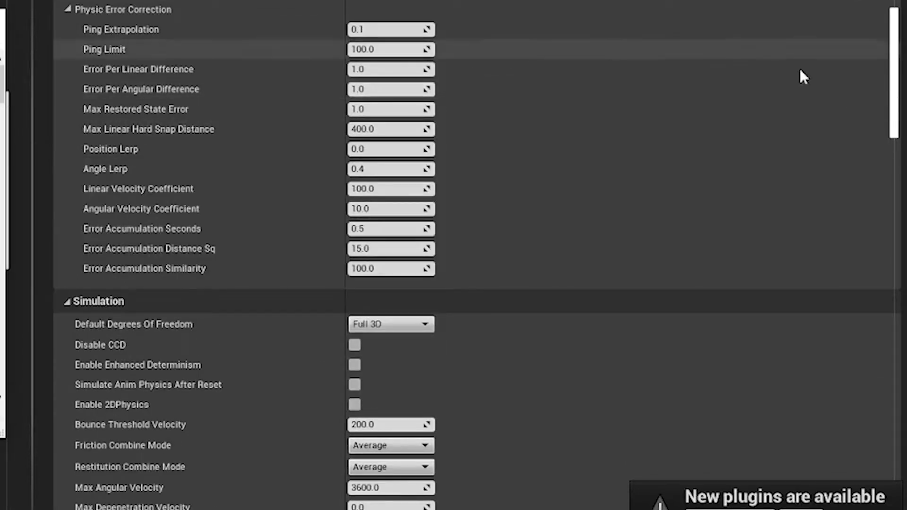
drag(898, 105, 895, 275)
click(401, 238)
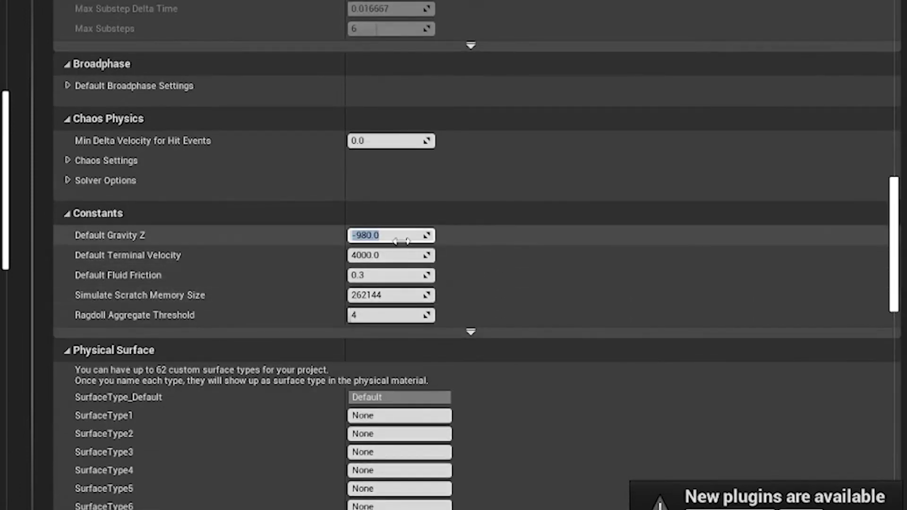
text(-1500)
key(Return)
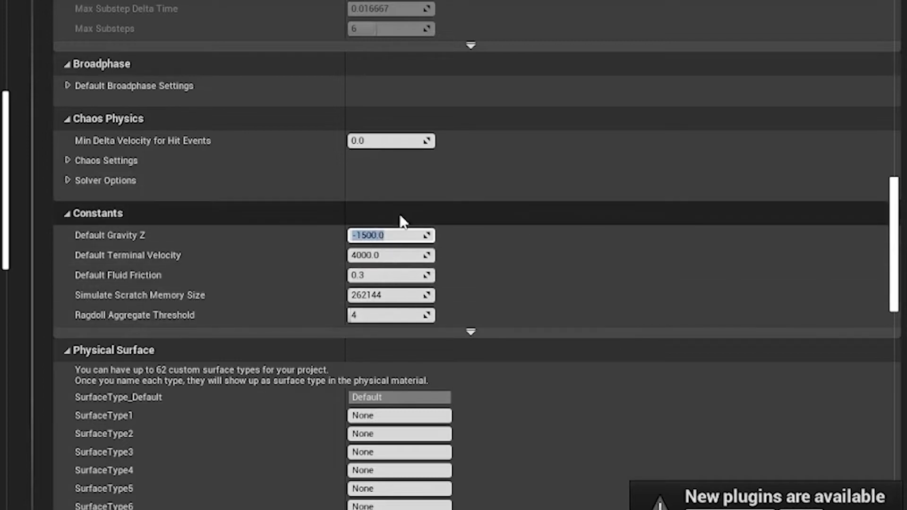
click(278, 235)
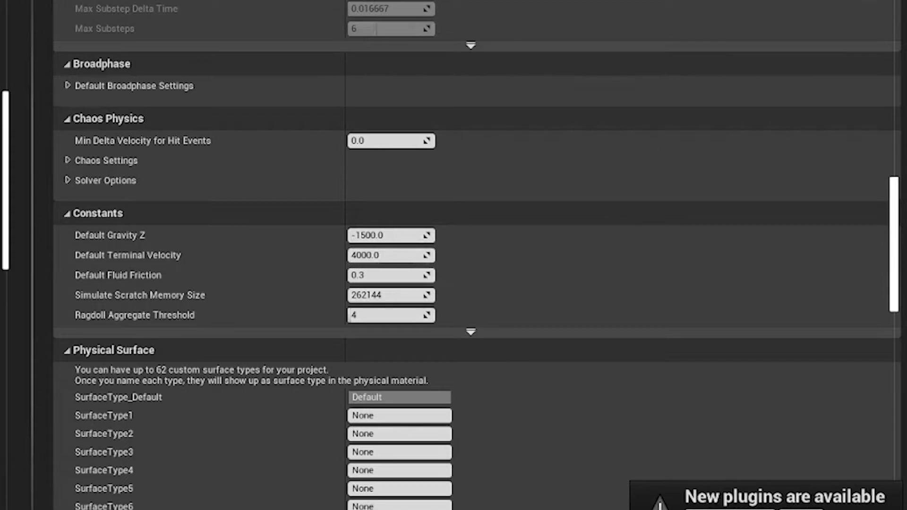
Step: Enable Substepping in the physics framerate settings and set Max Substep Delta Time to 0.01
scroll(874, 192, up, 10)
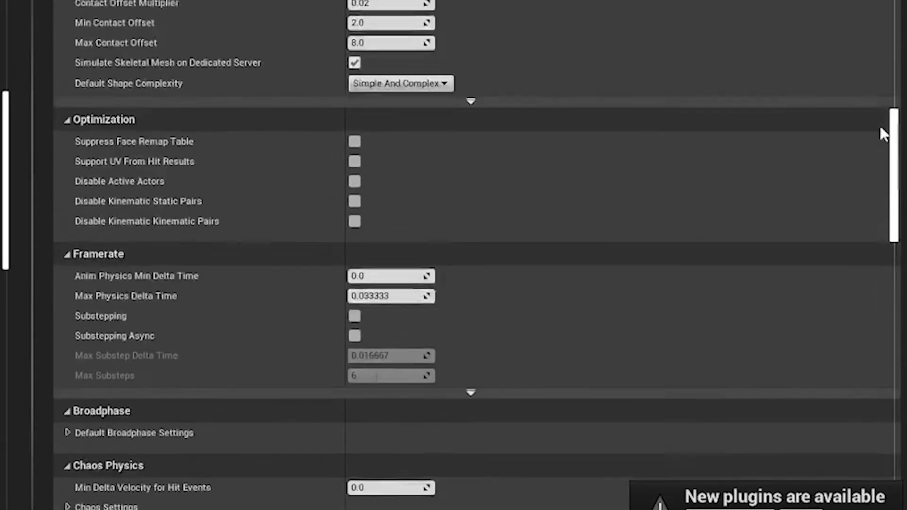
scroll(864, 56, up, 8)
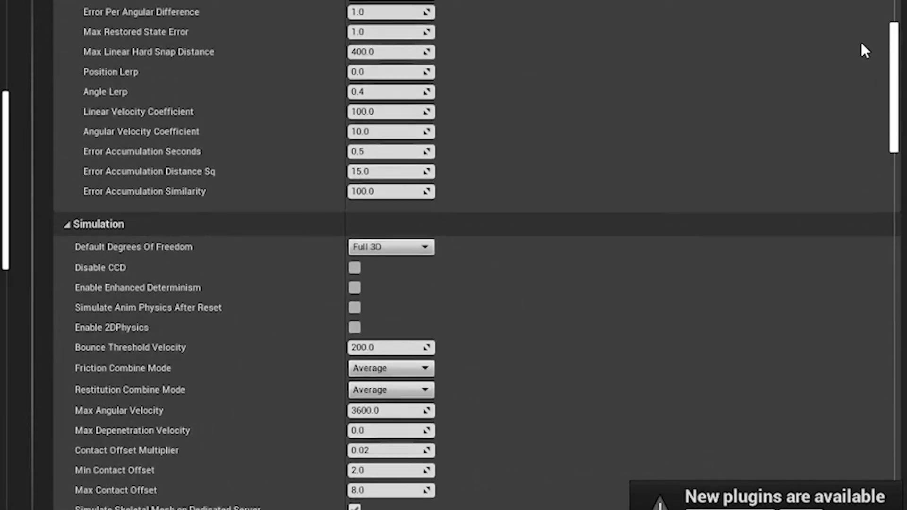
scroll(859, 19, up, 2)
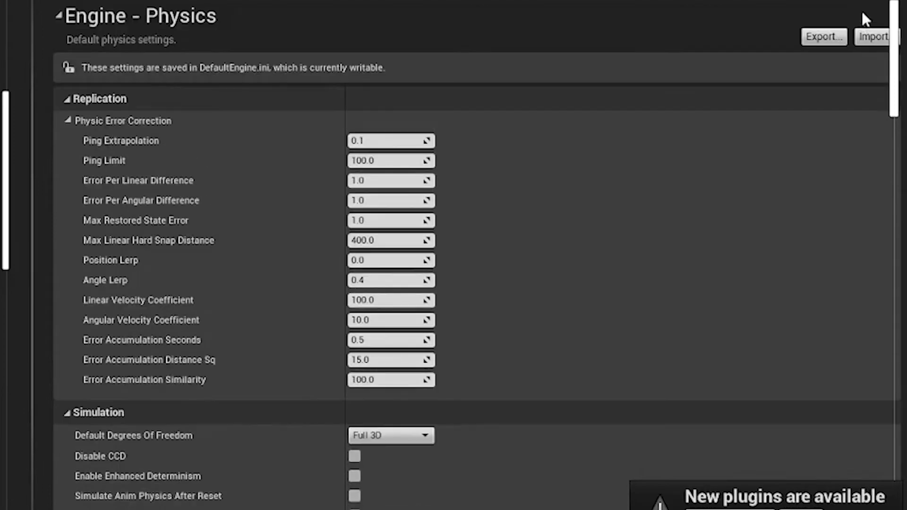
scroll(865, 29, down, 4)
scroll(862, 40, down, 8)
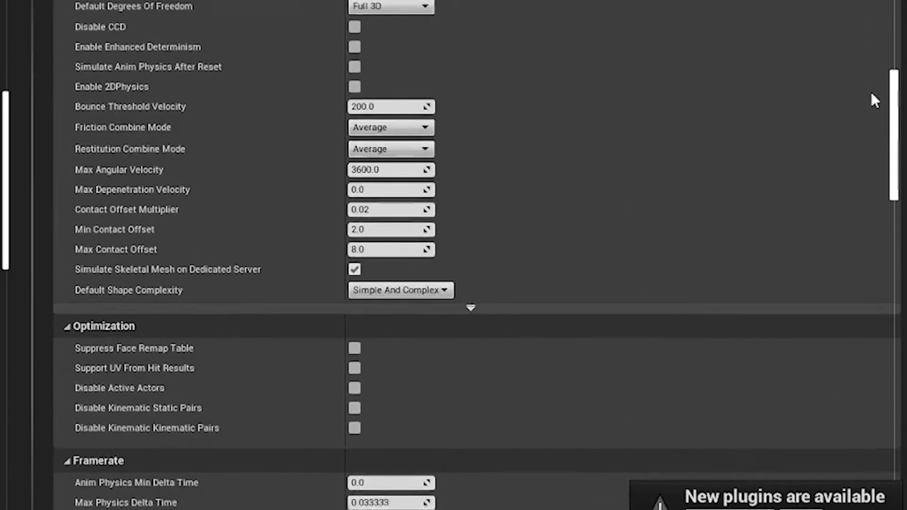
scroll(881, 126, down, 5)
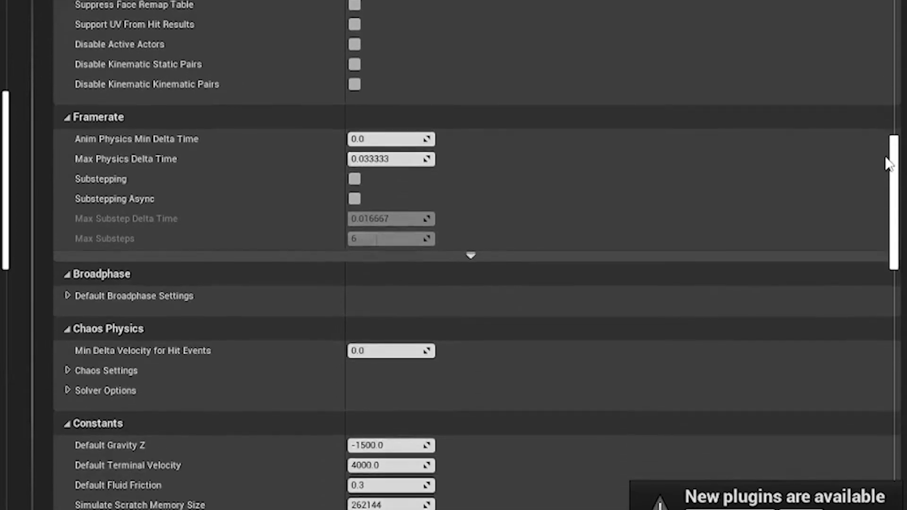
drag(887, 158, 874, 125)
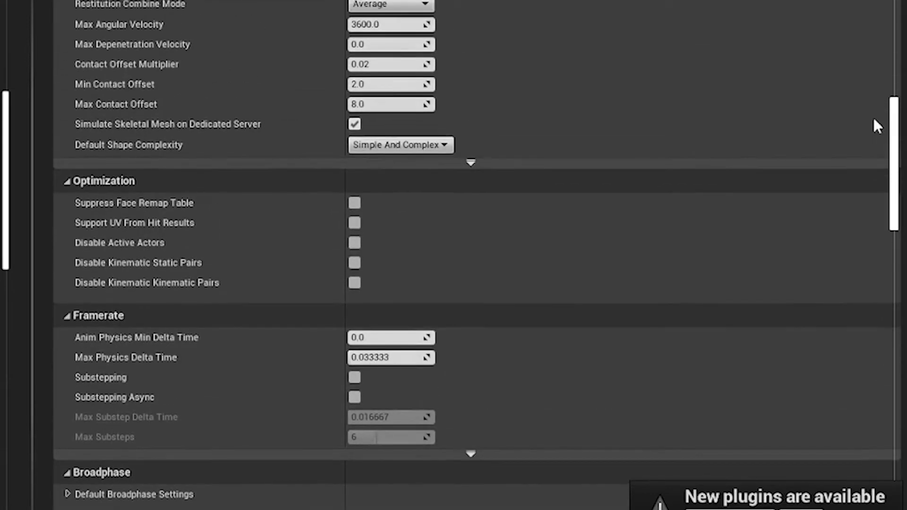
click(355, 377)
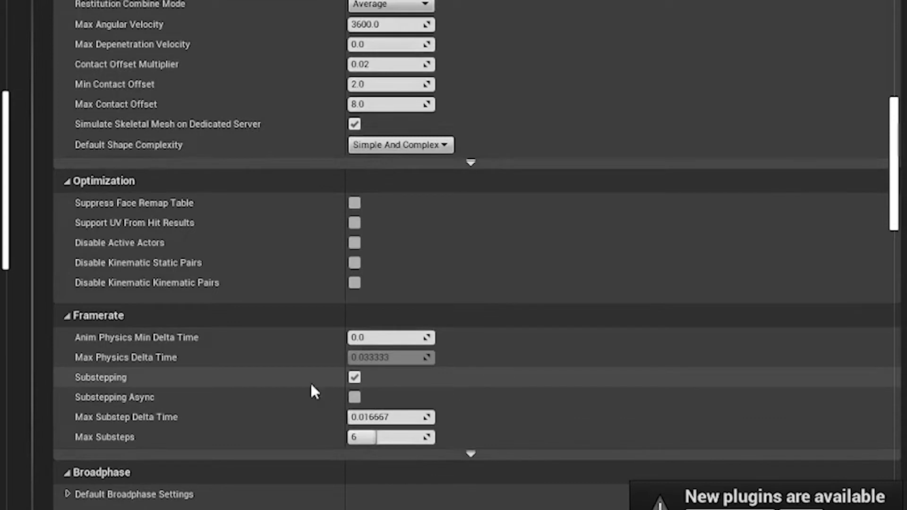
click(383, 417)
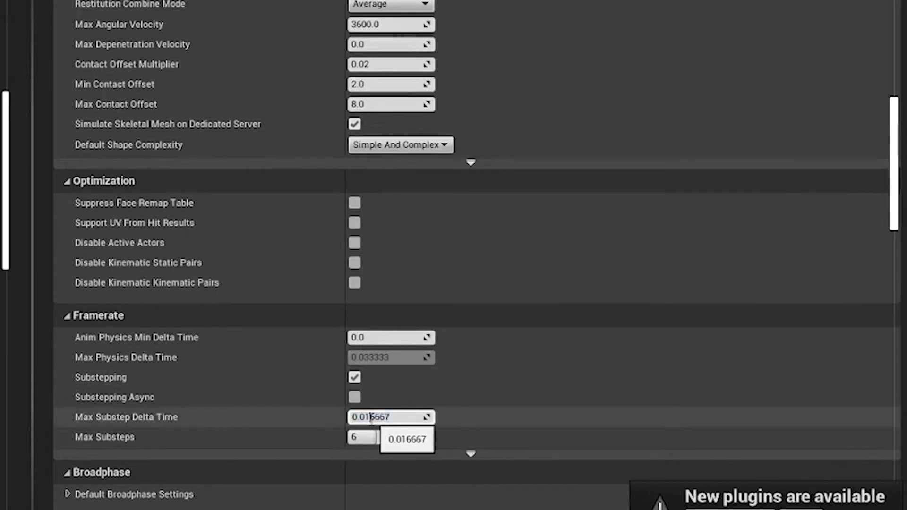
click(392, 417)
key(BackSpace)
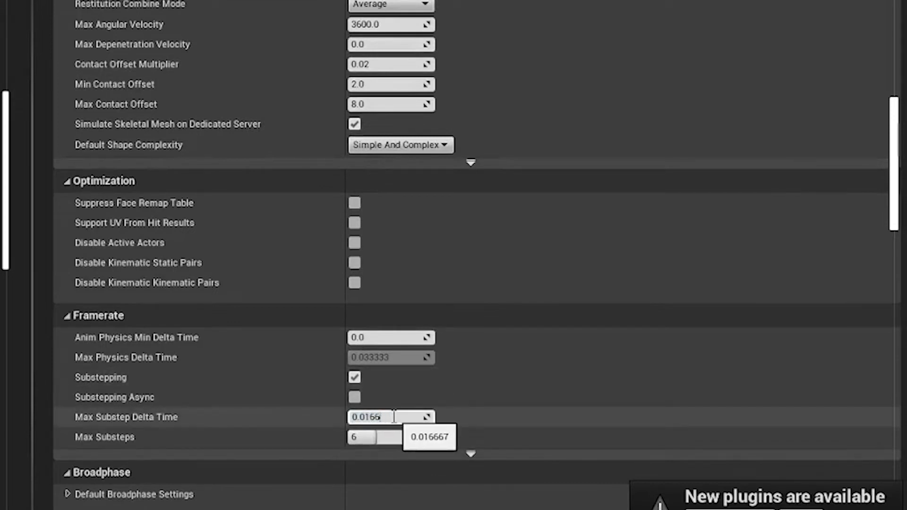
key(Return)
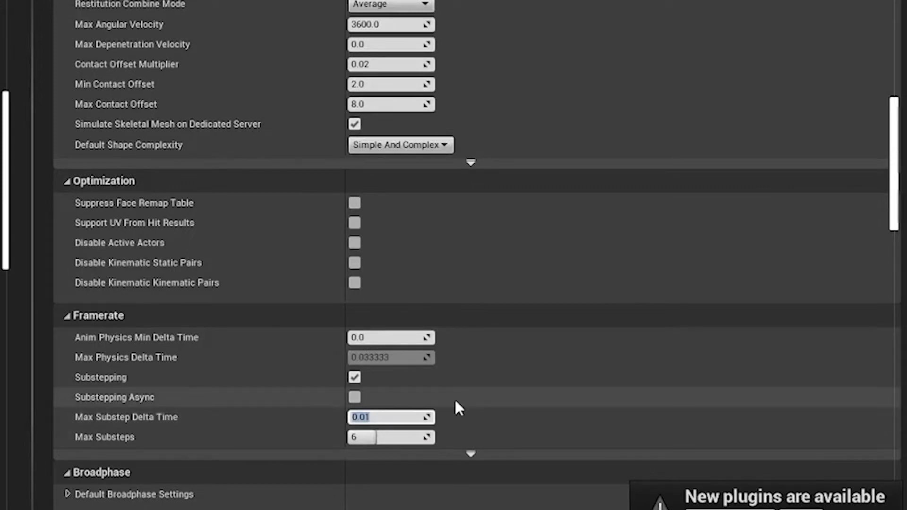
click(470, 412)
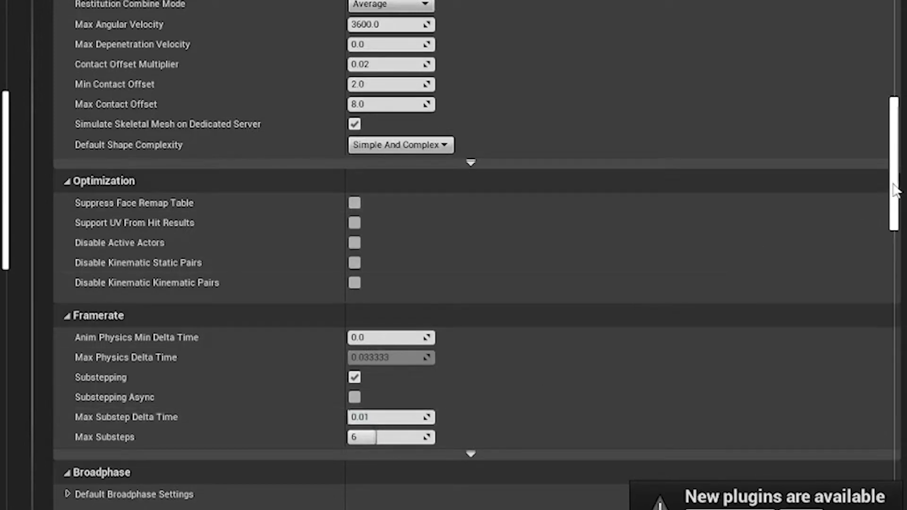
Step: Set Max Depenetration Velocity to 200 in the physics simulation settings
drag(895, 183, 882, 87)
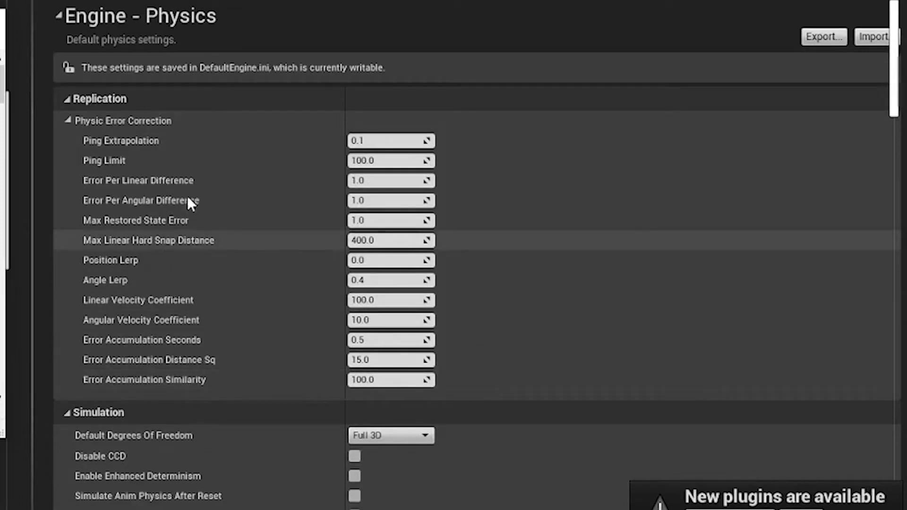
drag(897, 55, 885, 107)
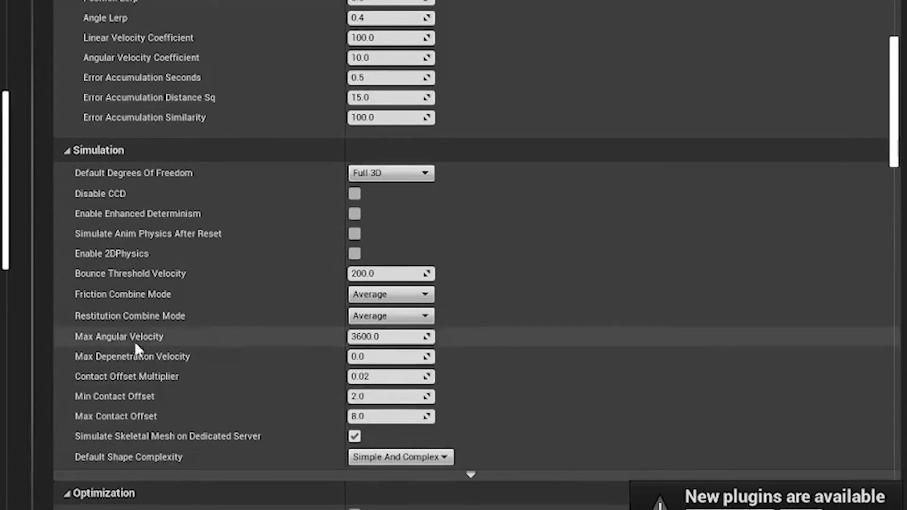
click(350, 357)
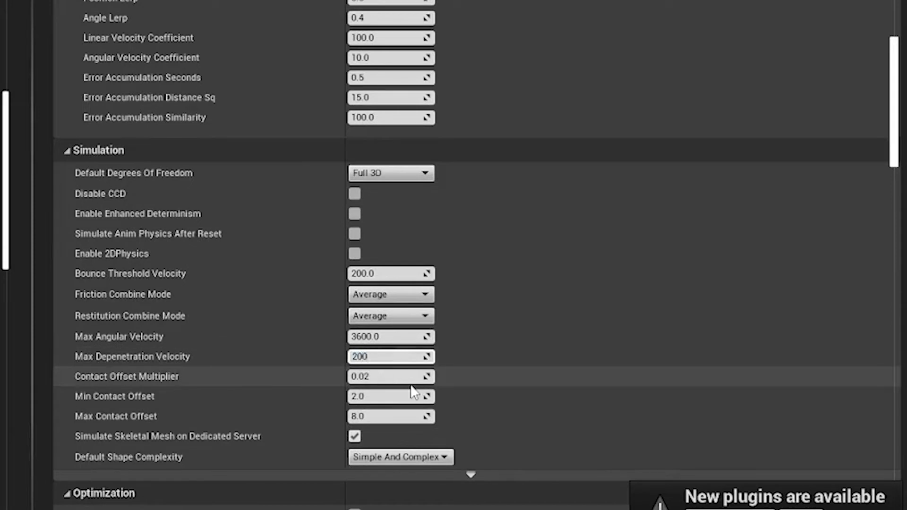
click(222, 359)
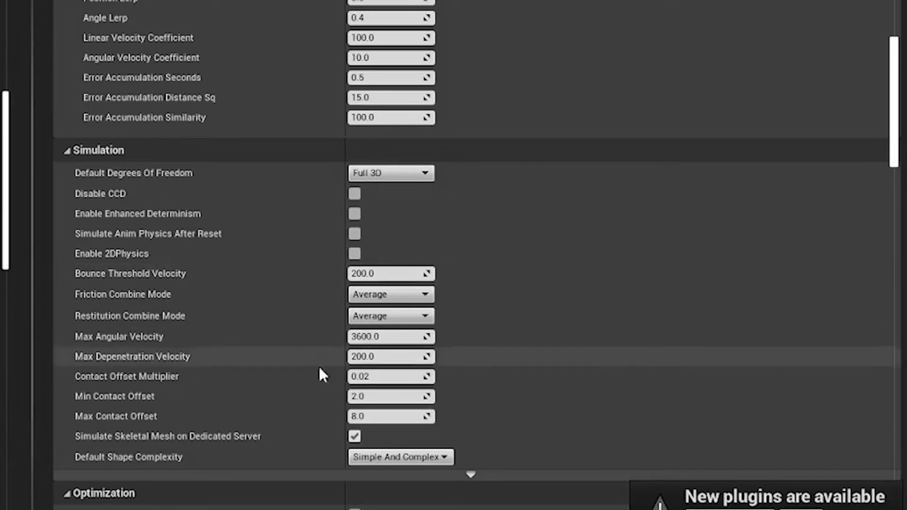
Step: Set both Min Contact Offset and Max Contact Offset to 1
click(393, 396)
text(1)
click(393, 417)
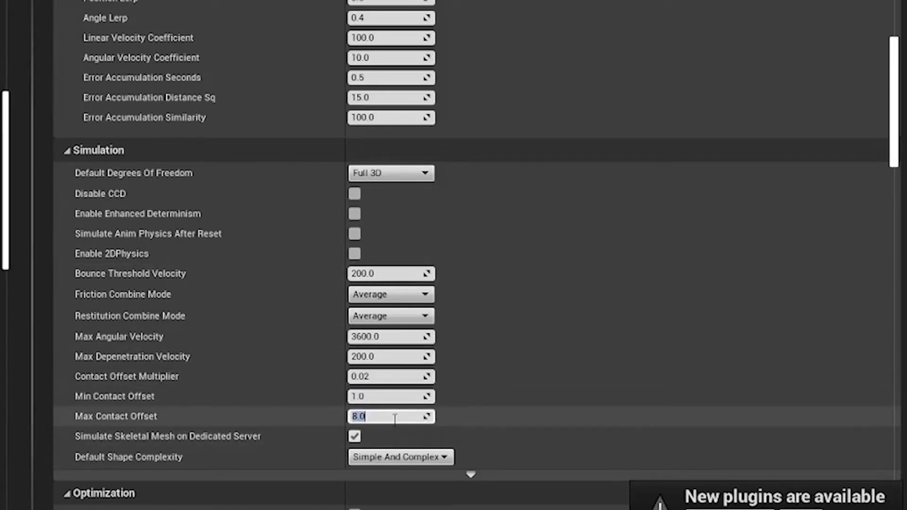
text(1)
key(Return)
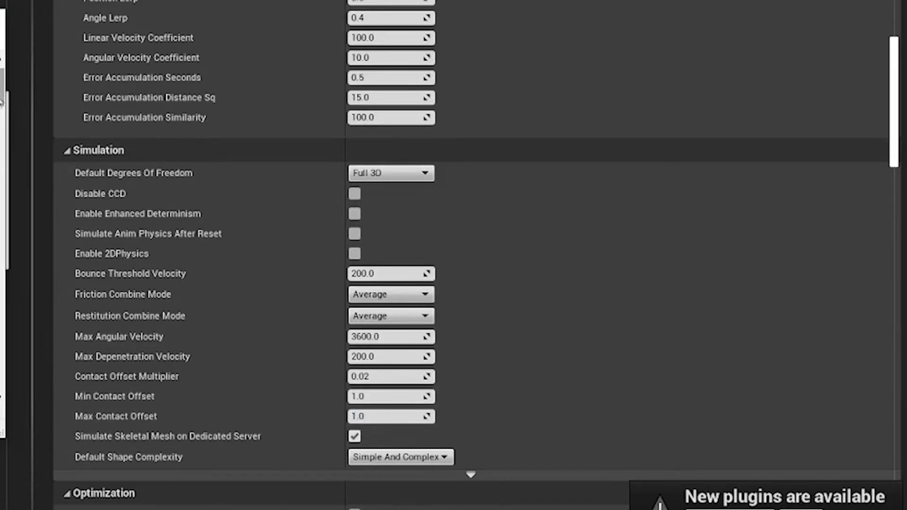
Step: Set Contact Offset Multiplier to 0.01
click(386, 376)
text(0.01)
key(Return)
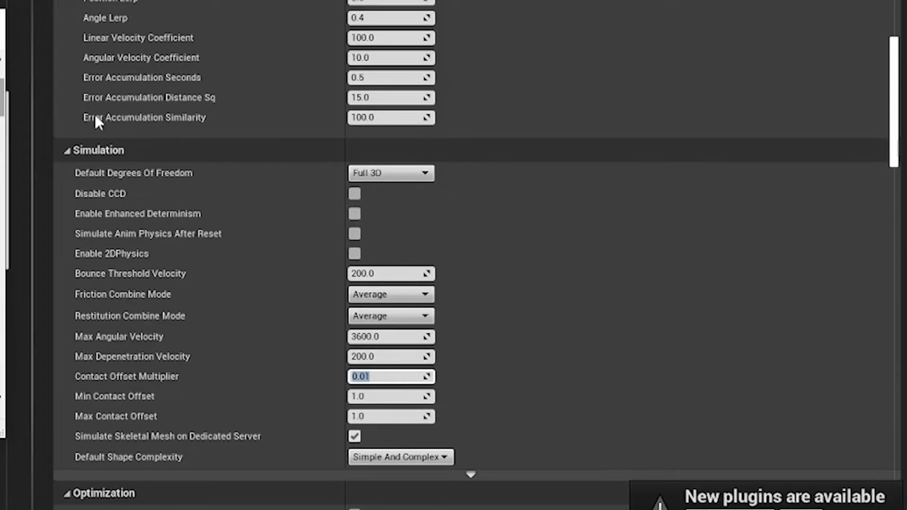
Step: In the Physical Surface settings, name SurfaceType1 Asphalt and SurfaceType2 Dirt
drag(897, 99, 896, 243)
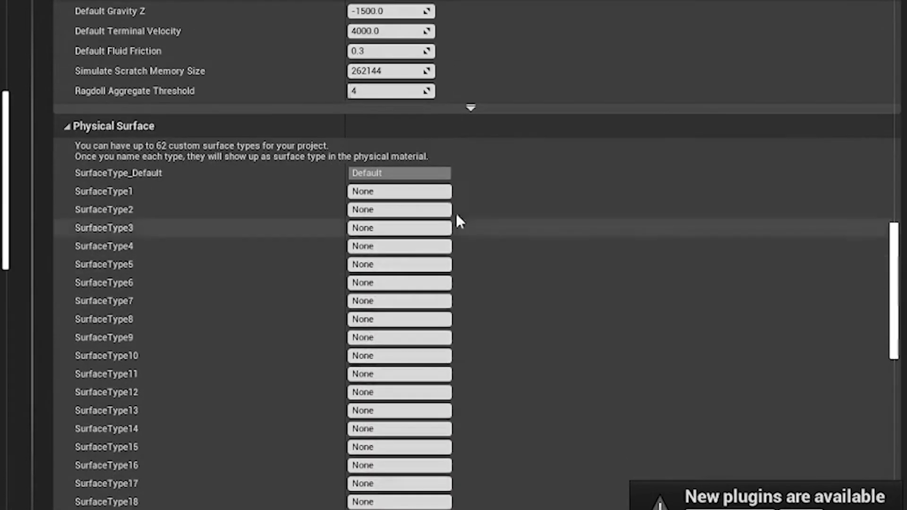
click(401, 190)
text(Asphal)
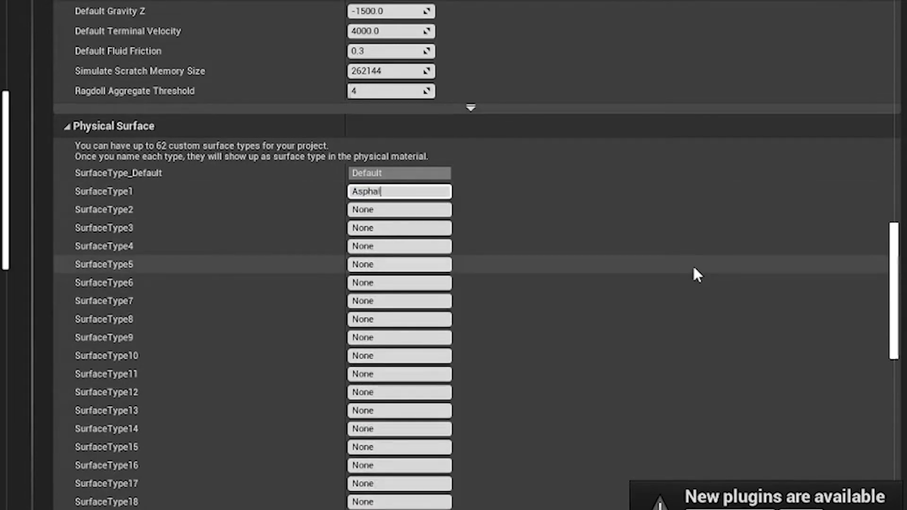
text(t)
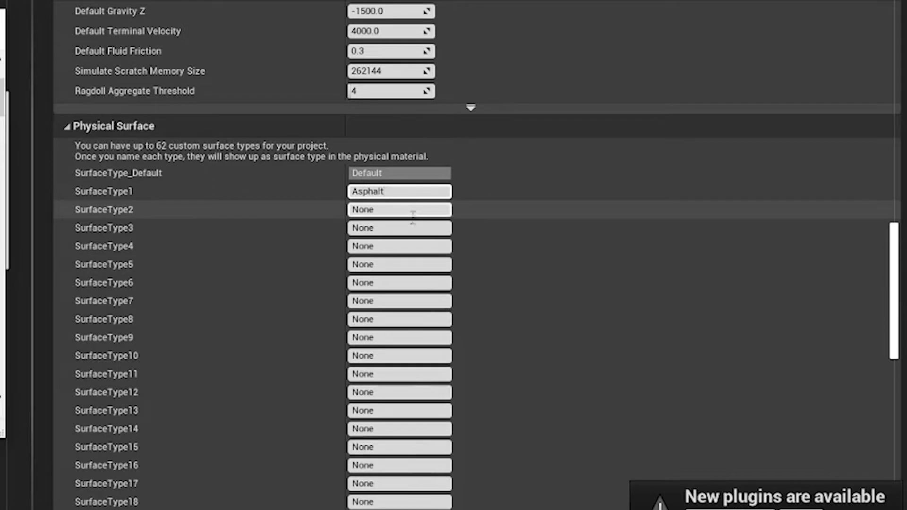
click(378, 212)
text(Dir)
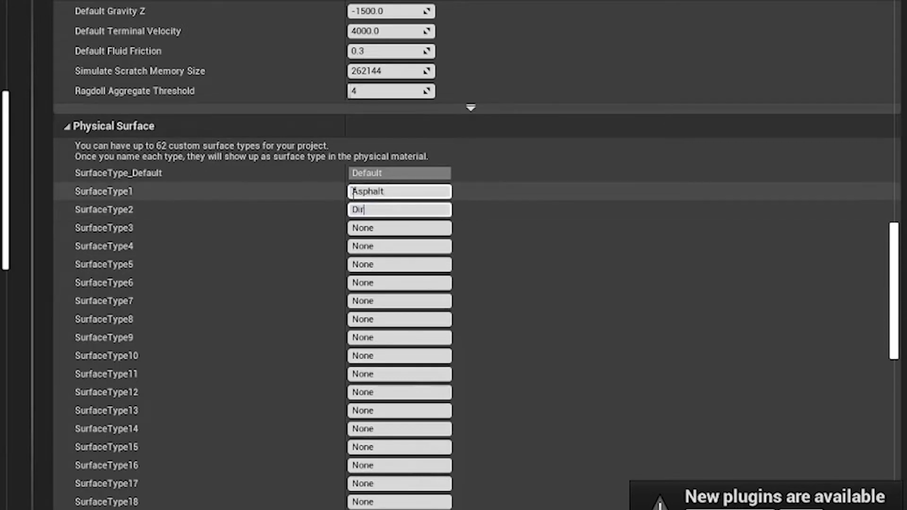
text(t)
Step: Name SurfaceType3 Water and SurfaceType4 Rock
key(Tab)
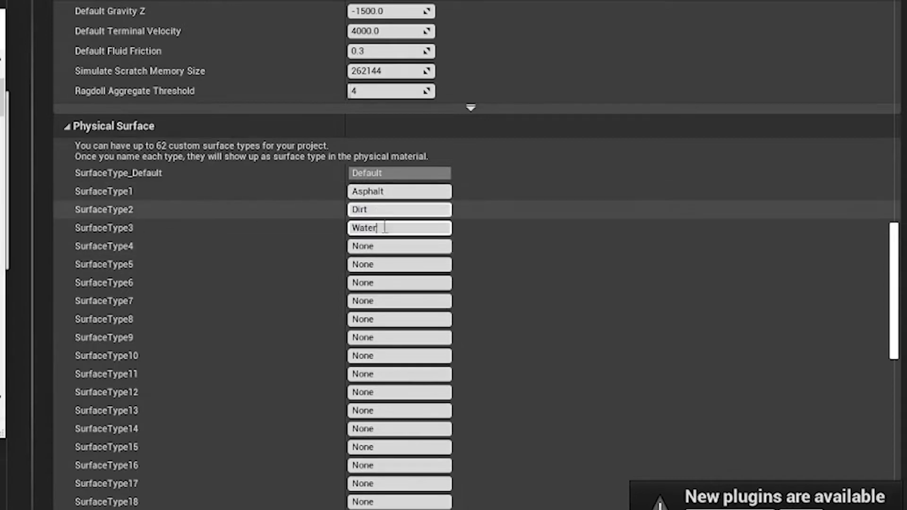
key(Tab)
text(ck)
key(alt+Tab)
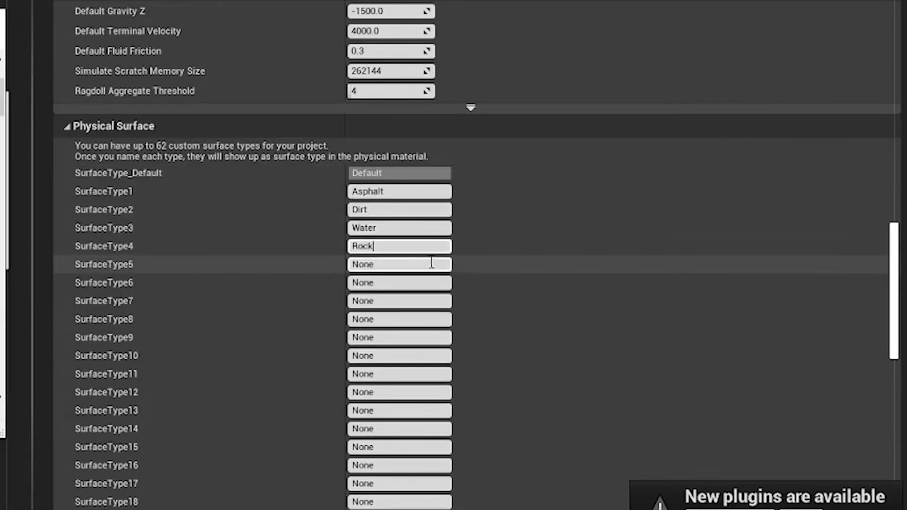
click(430, 264)
text(Metal)
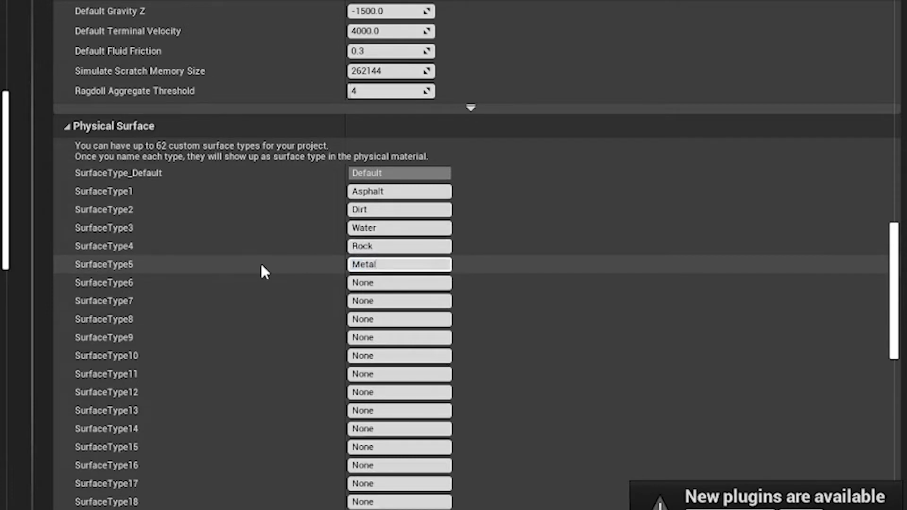
key(Escape)
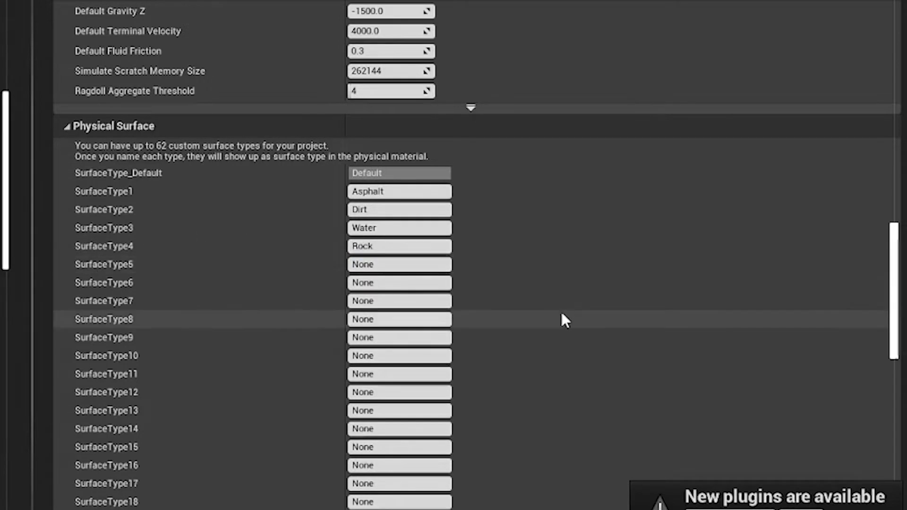
Step: Name SurfaceType5 Matal and SurfaceType6 Grass
click(414, 265)
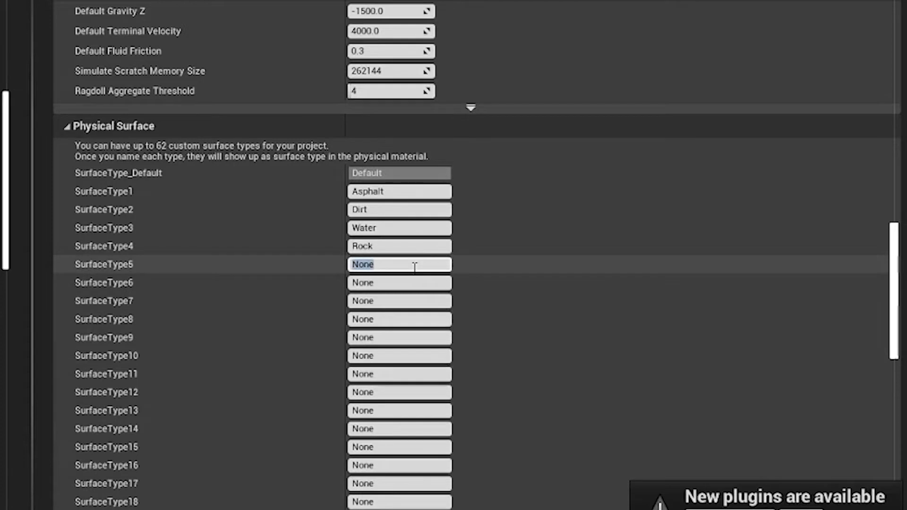
text(Matal)
key(Tab)
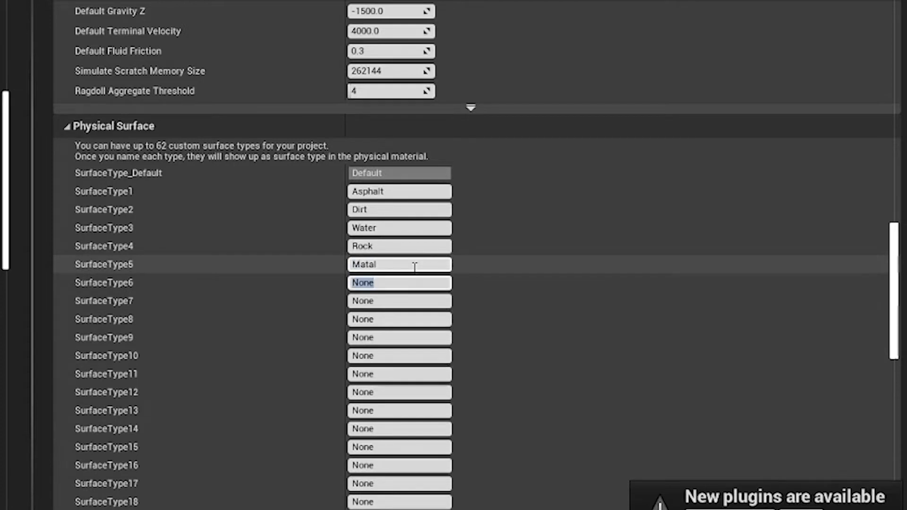
text(Grass)
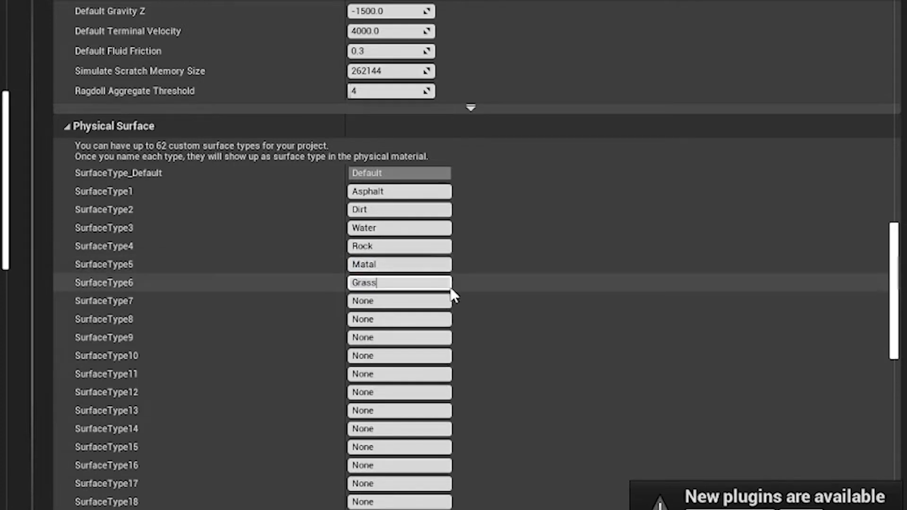
Step: Name SurfaceType7 Gravel and SurfaceType8 Sand
click(415, 299)
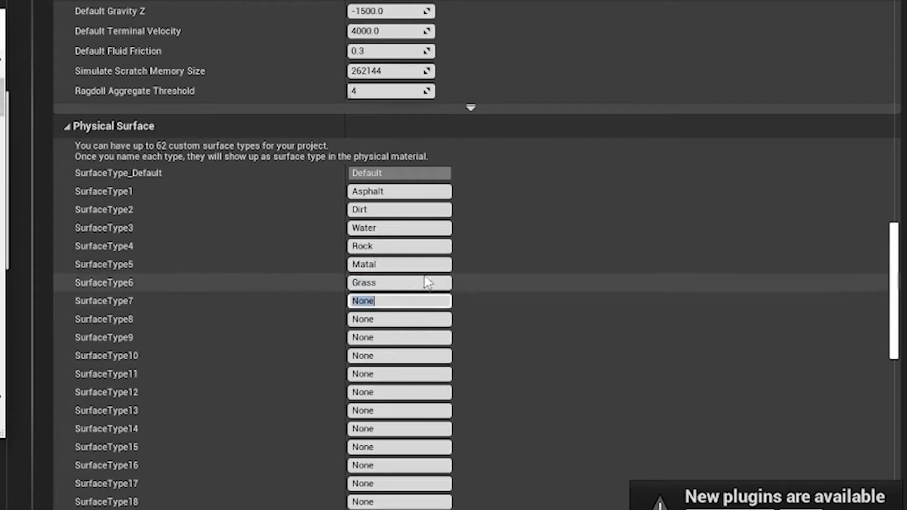
click(436, 298)
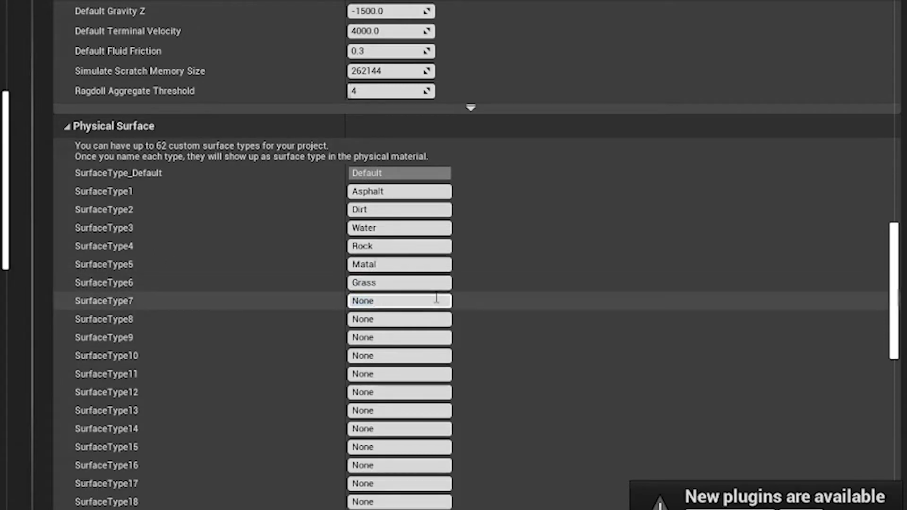
text(Gravel)
click(404, 320)
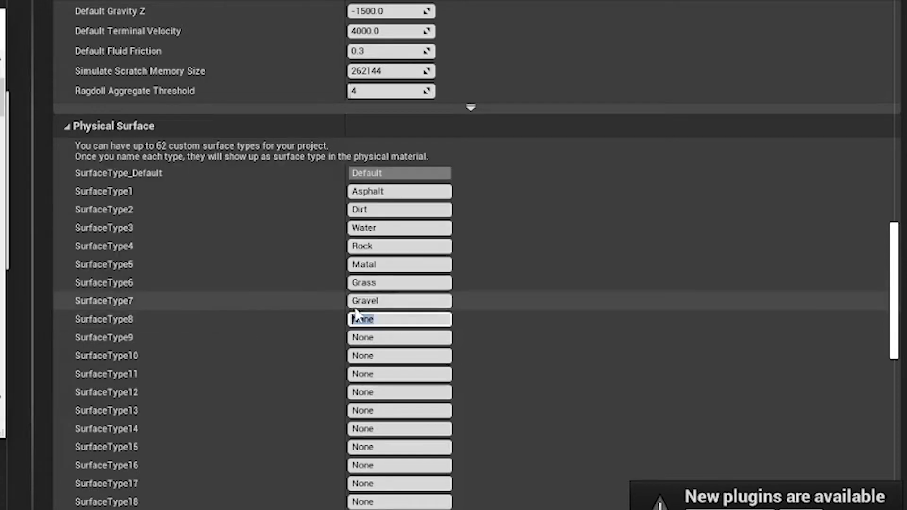
click(388, 317)
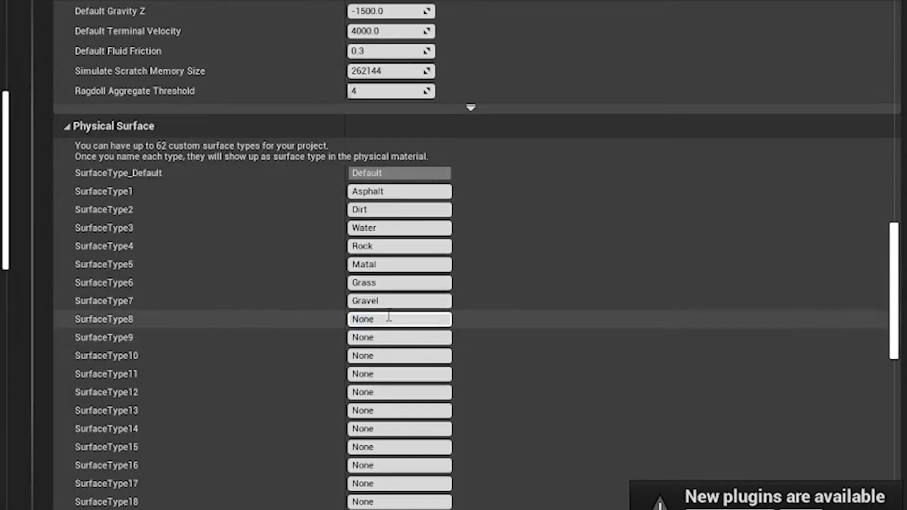
double_click(388, 317)
text(Sand)
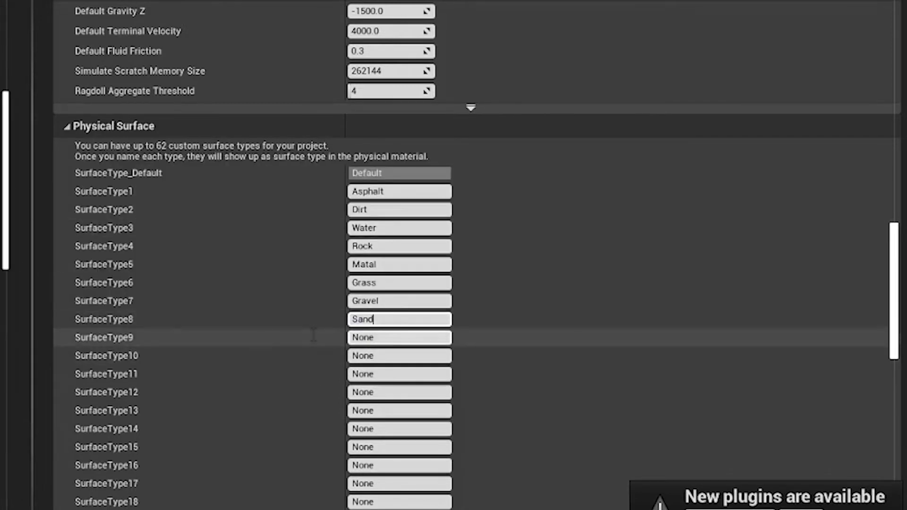
Step: Name SurfaceType9 Field and SurfaceType10 Tractionless
click(406, 338)
text(Field)
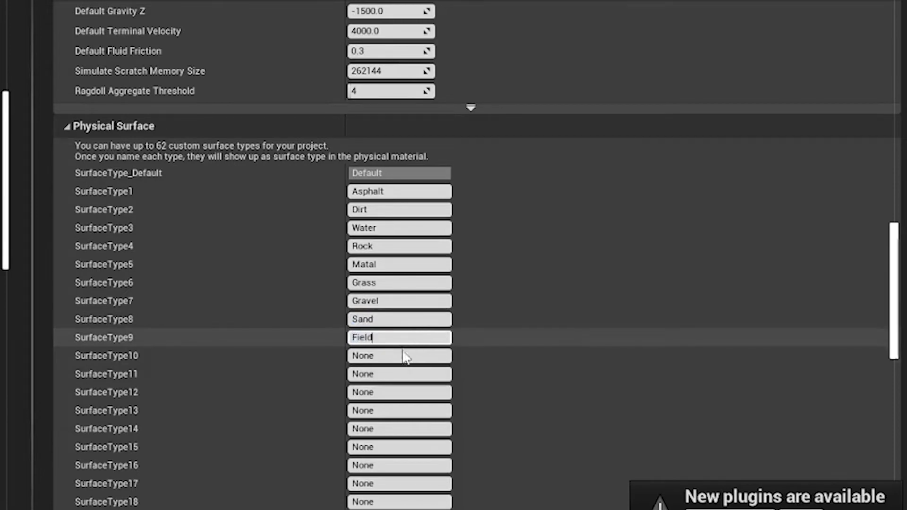
click(403, 356)
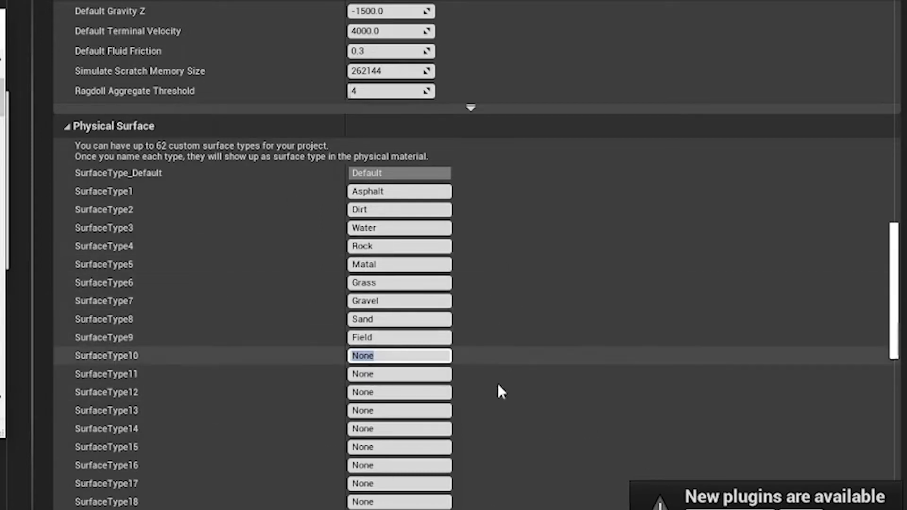
click(389, 358)
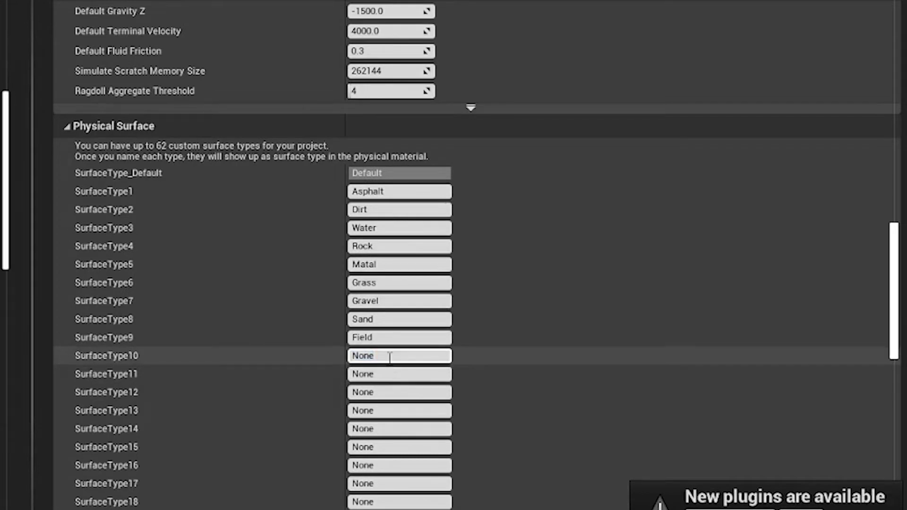
text(Tra)
key(ctrl+a)
text(tra)
key(BackSpace)
key(BackSpace)
key(BackSpace)
key(BackSpace)
text(Tractio)
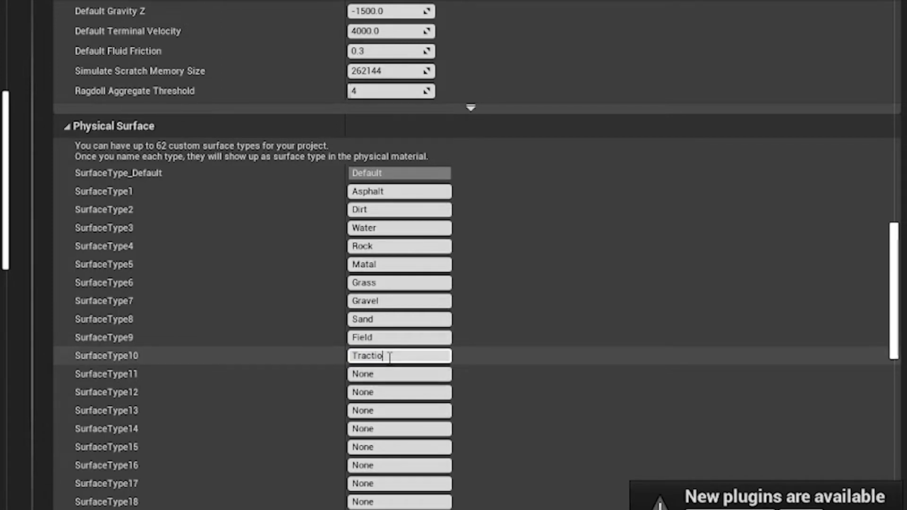
text(nless)
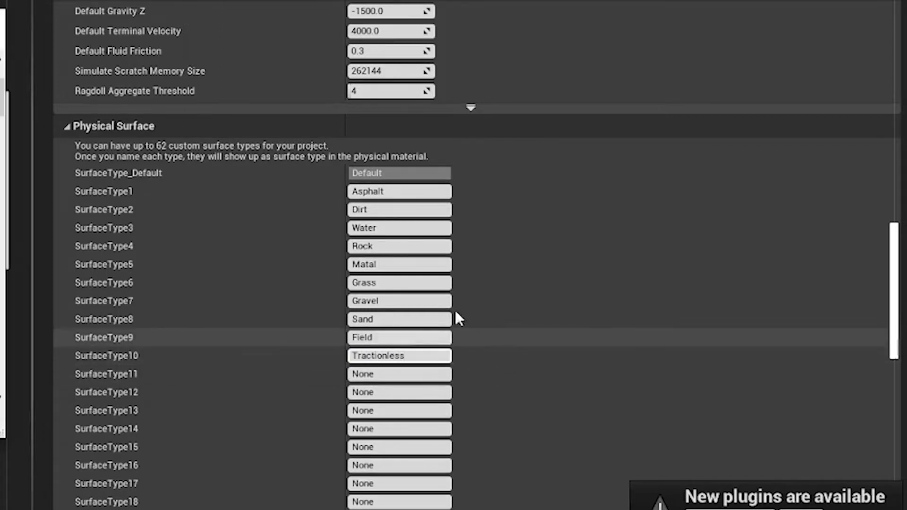
Step: Name SurfaceType11 Vehicle and SurfaceType12 Shield
click(418, 375)
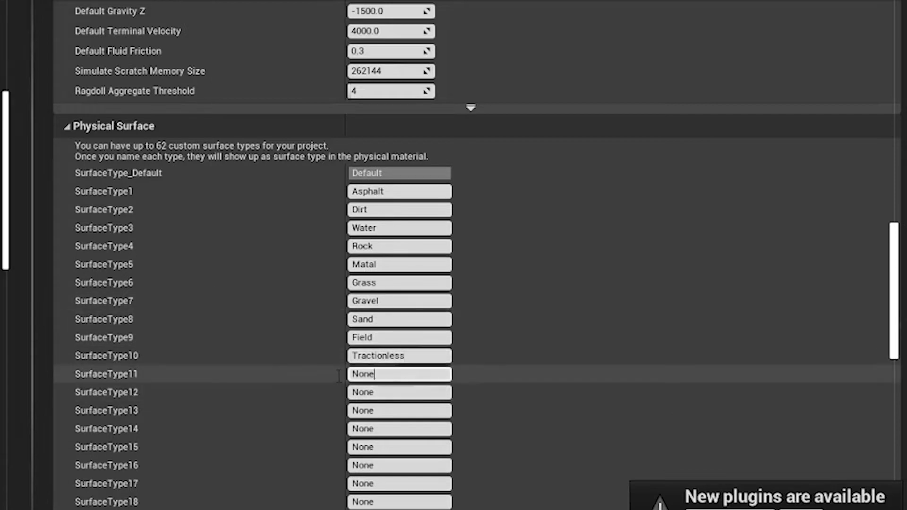
text(Vehicle)
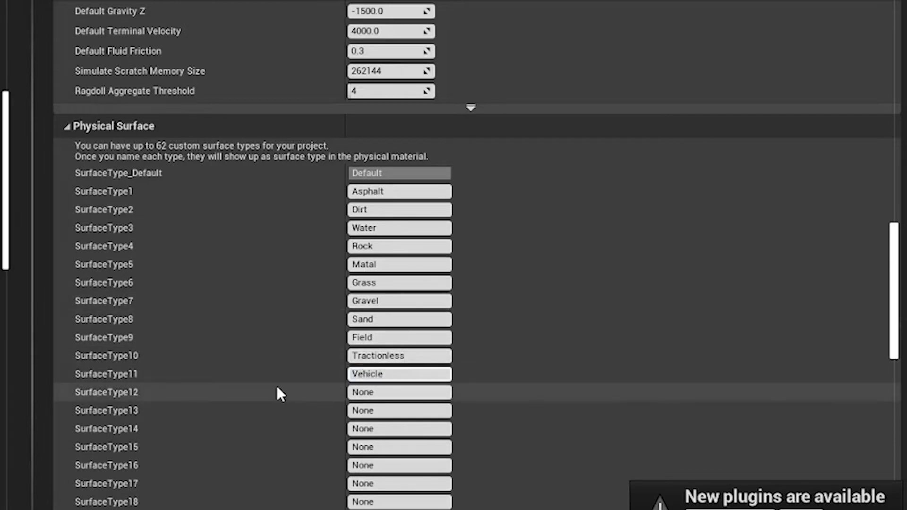
click(384, 395)
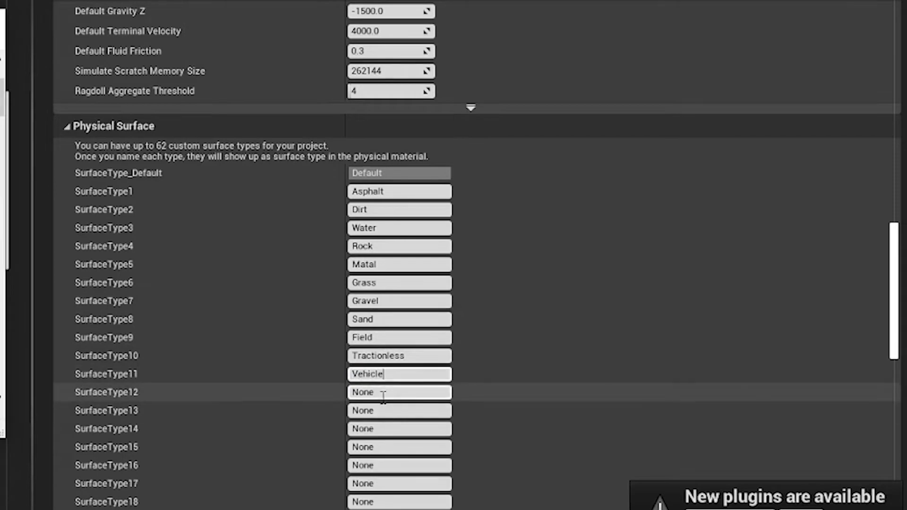
text(Shie)
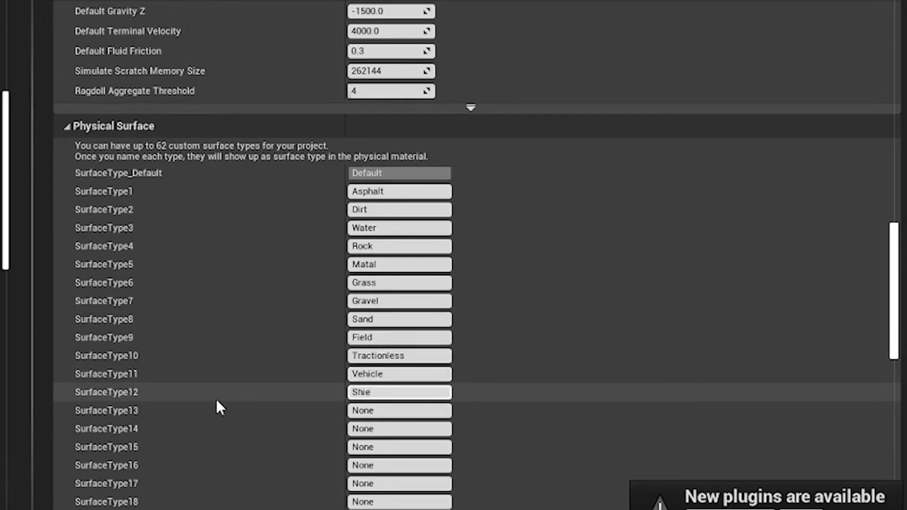
text(ld)
key(Return)
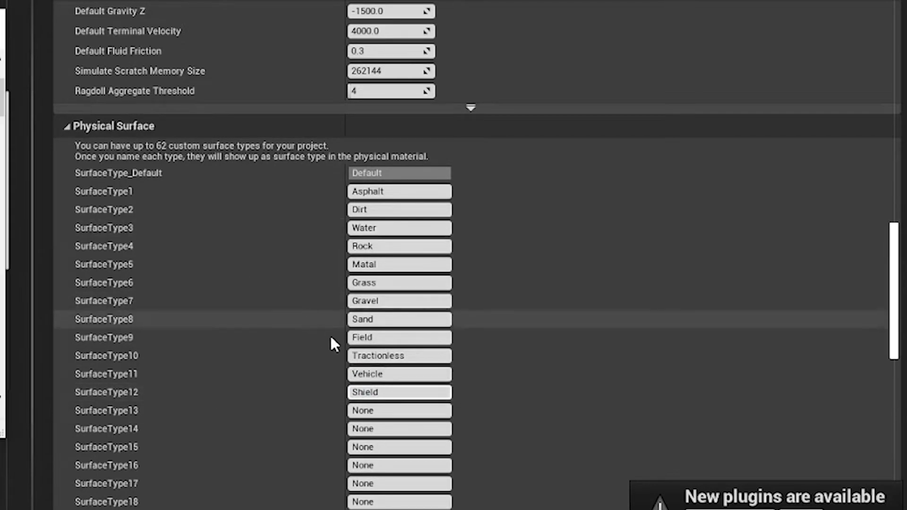
Step: Name SurfaceType13 Snow and SurfaceType14 Teleport
click(399, 410)
text(Snow)
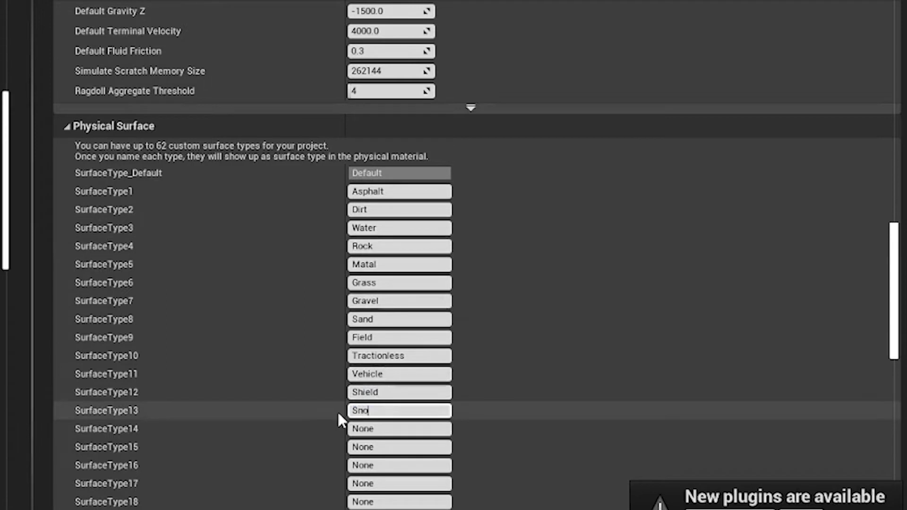
key(Tab)
text(Telep)
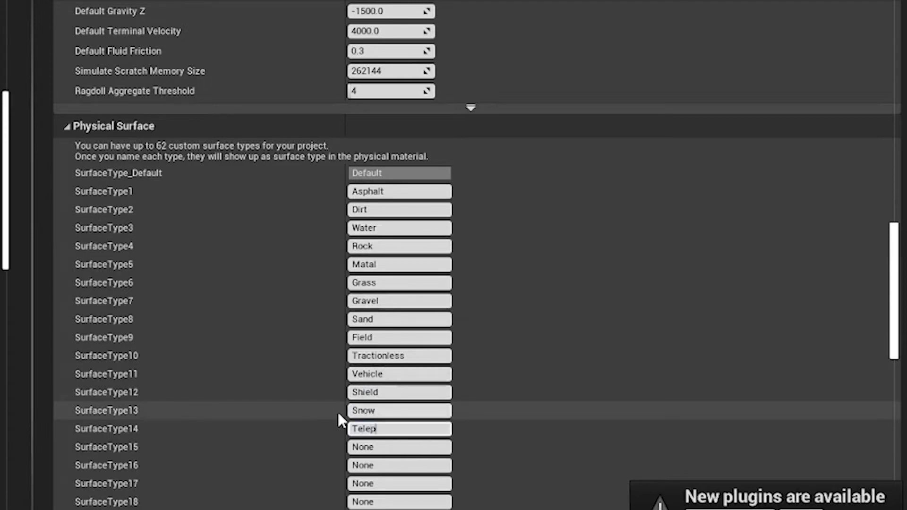
text(ort)
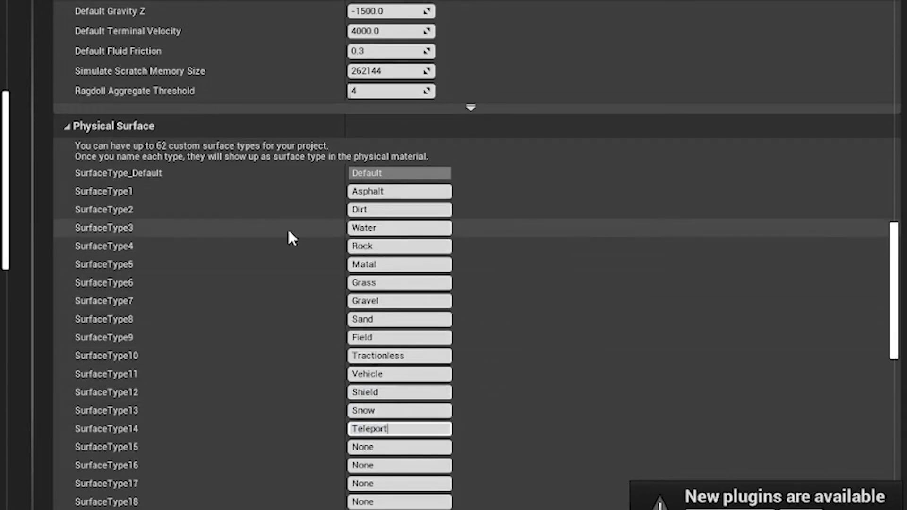
key(Return)
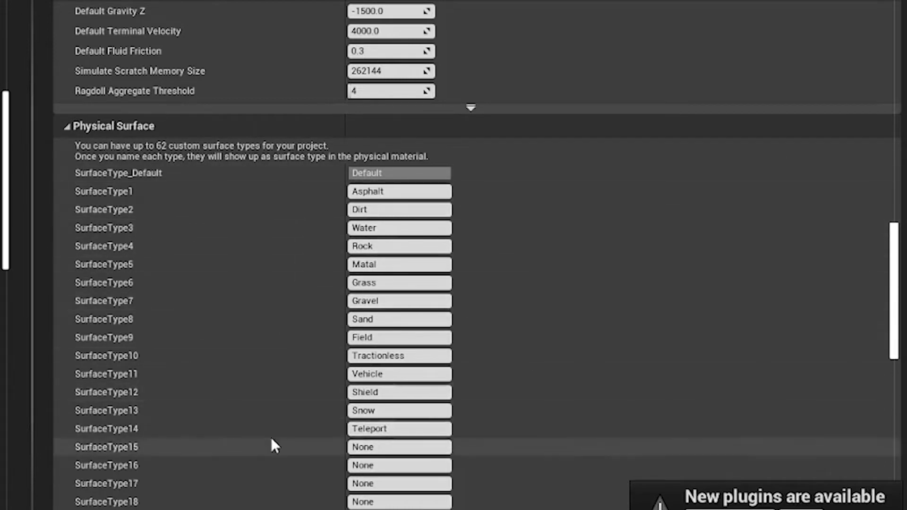
click(396, 446)
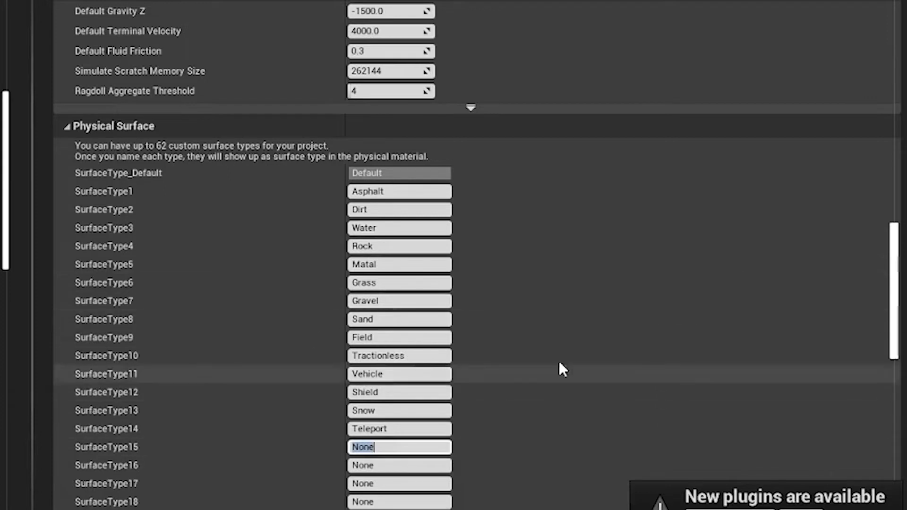
click(415, 190)
key(Tab)
key(Tab)
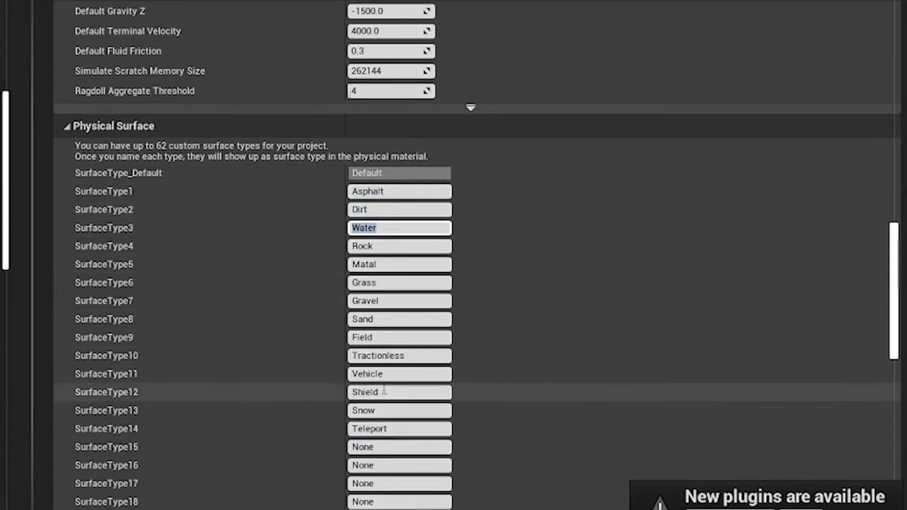
Step: Overwrite the SurfaceType14 name with M
click(395, 428)
text(M)
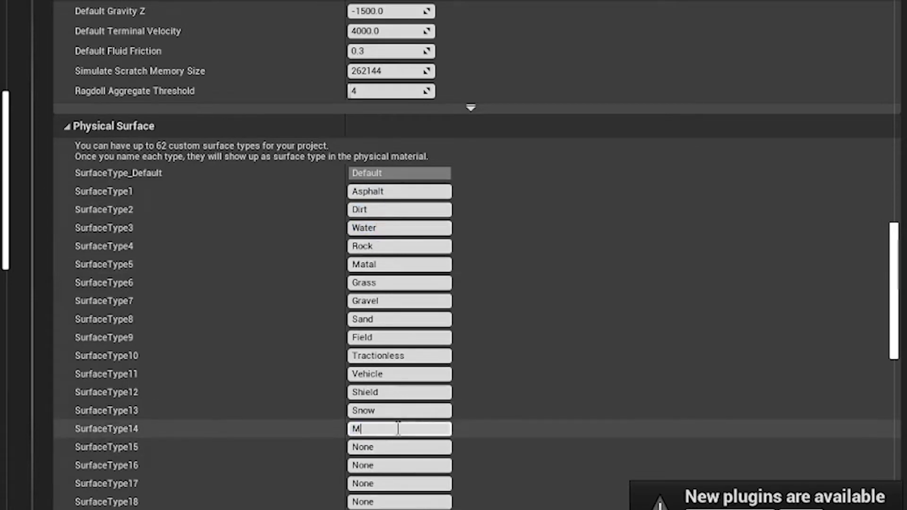
click(543, 381)
Step: Turn off Allow Static Lighting in the Lighting section of the Rendering settings
click(559, 181)
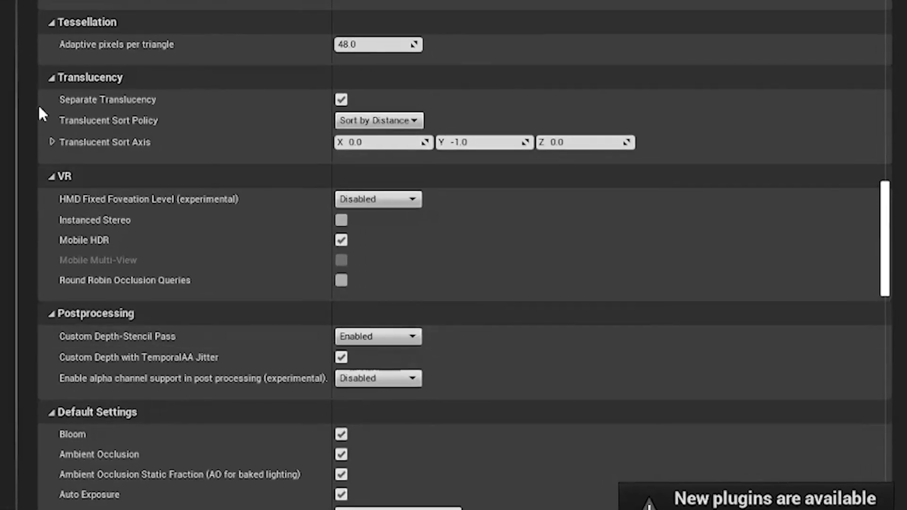
key(alt+Tab)
scroll(893, 234, up, 5)
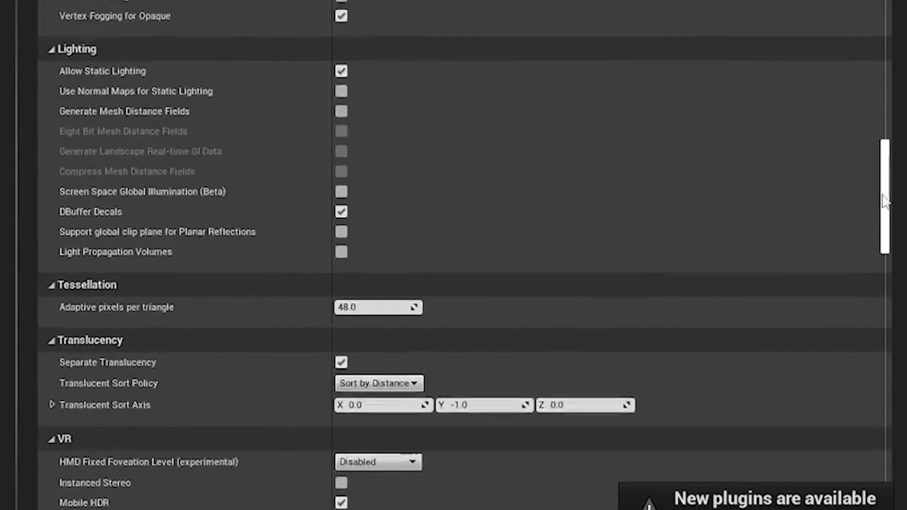
scroll(885, 201, up, 4)
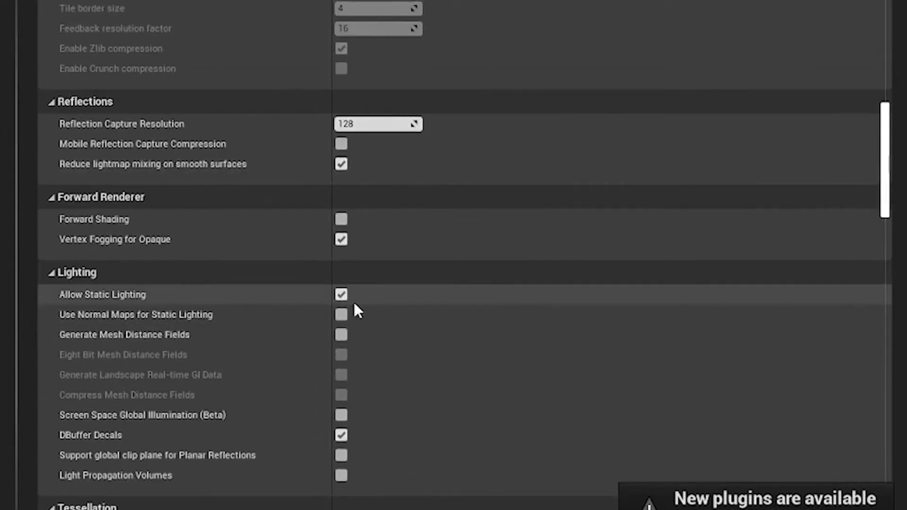
click(342, 293)
key(alt+Tab)
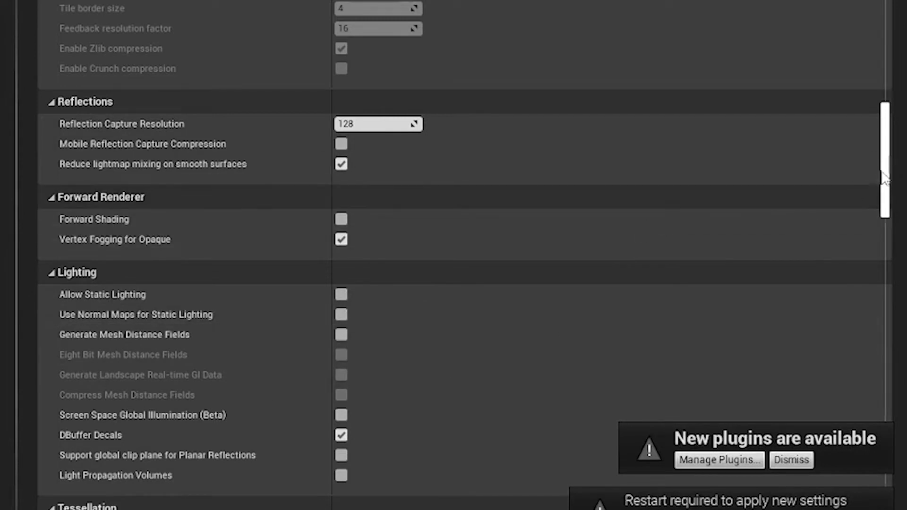
Step: Set Custom Depth-Stencil Pass to Disabled in the Postprocessing section
drag(884, 177, 893, 268)
click(411, 277)
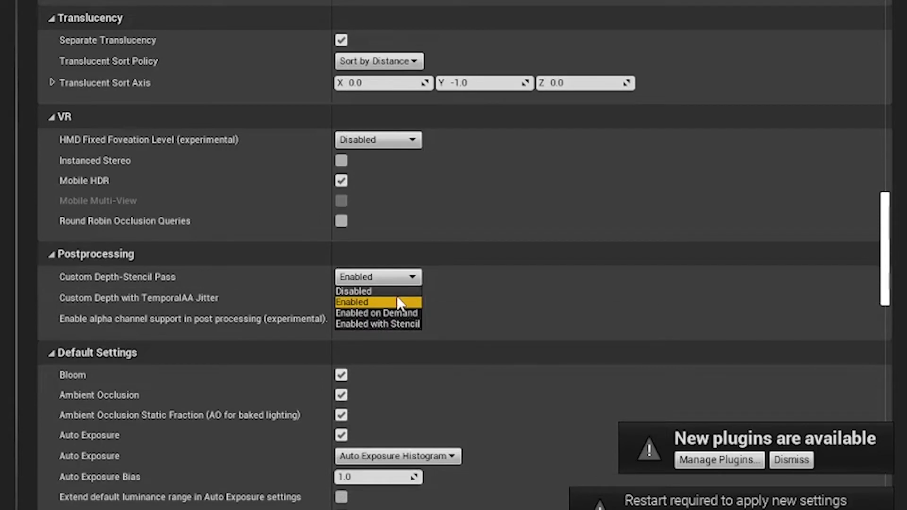
click(396, 291)
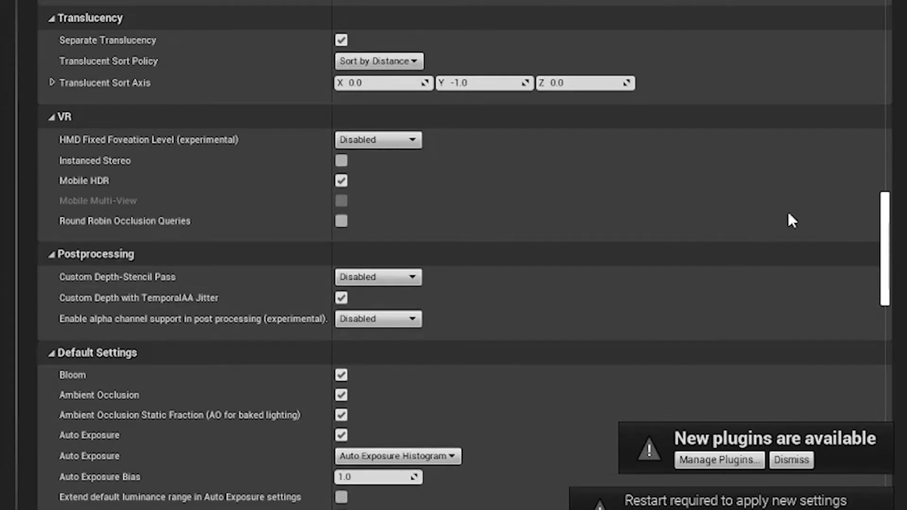
Step: Finish reviewing the remaining rendering settings and open the engine's Collision settings
drag(887, 244, 857, 403)
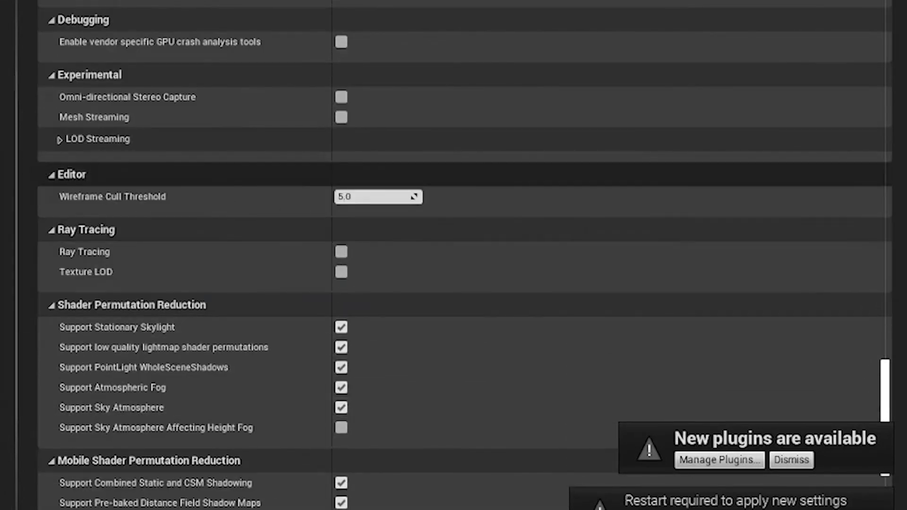
key(alt+Tab)
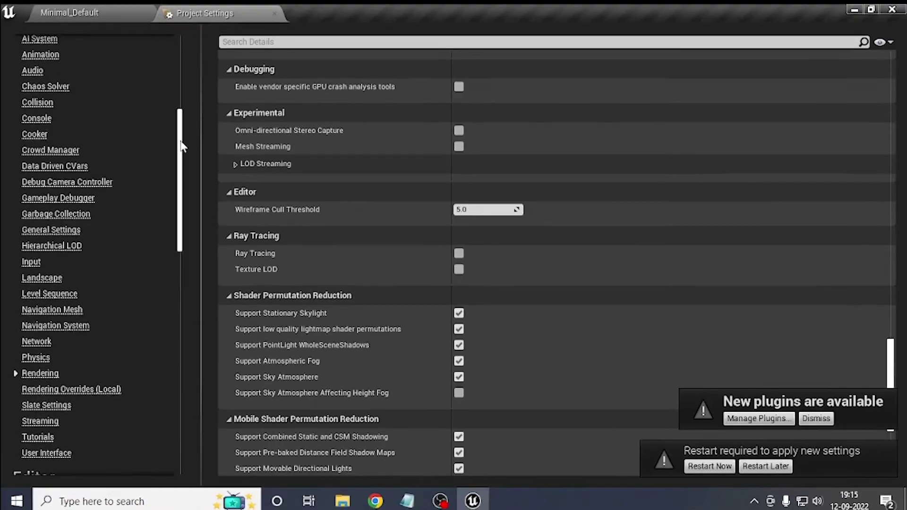
scroll(22, 142, up, 1)
click(38, 126)
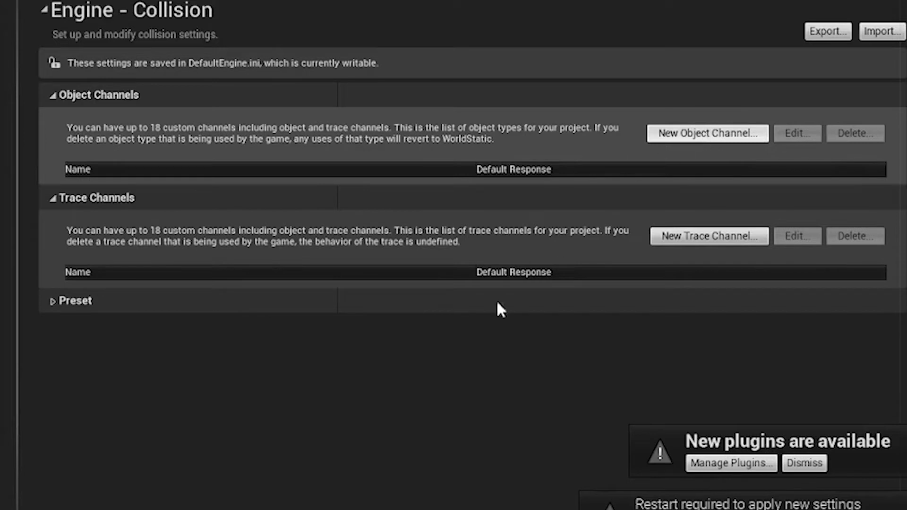
Step: Create a new object channel named Missile with the default response Block
click(690, 137)
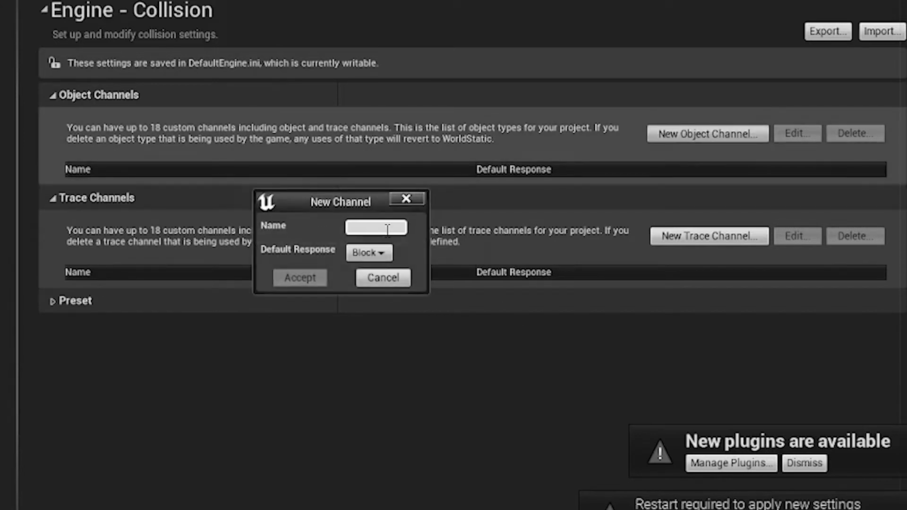
click(370, 229)
key(alt+Tab)
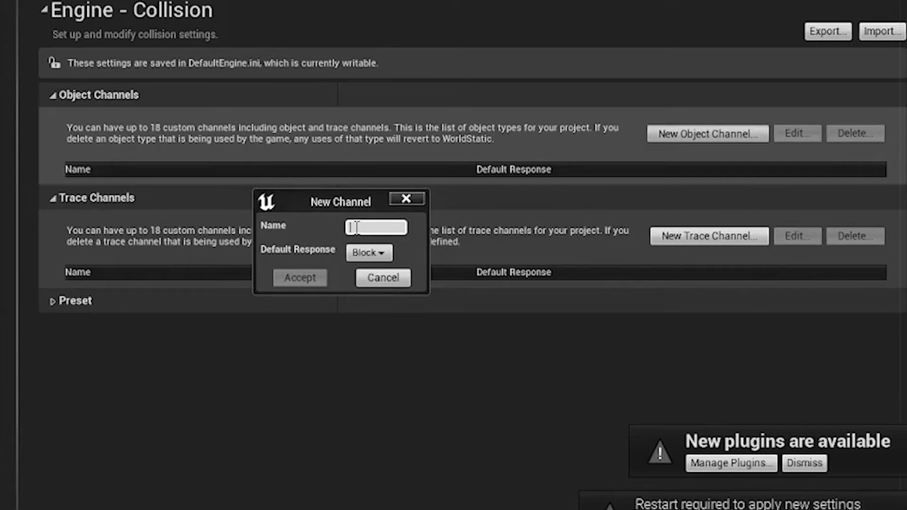
text(Mis)
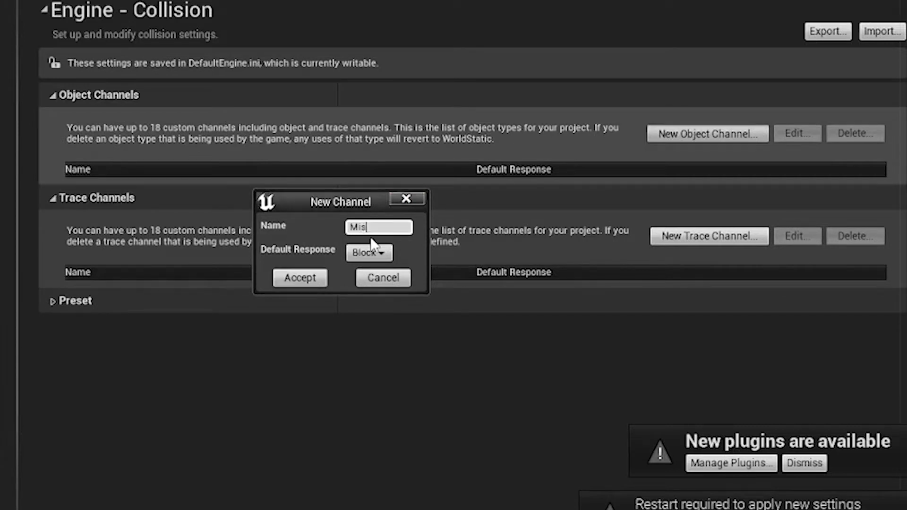
text(sile)
click(276, 280)
key(alt+Tab)
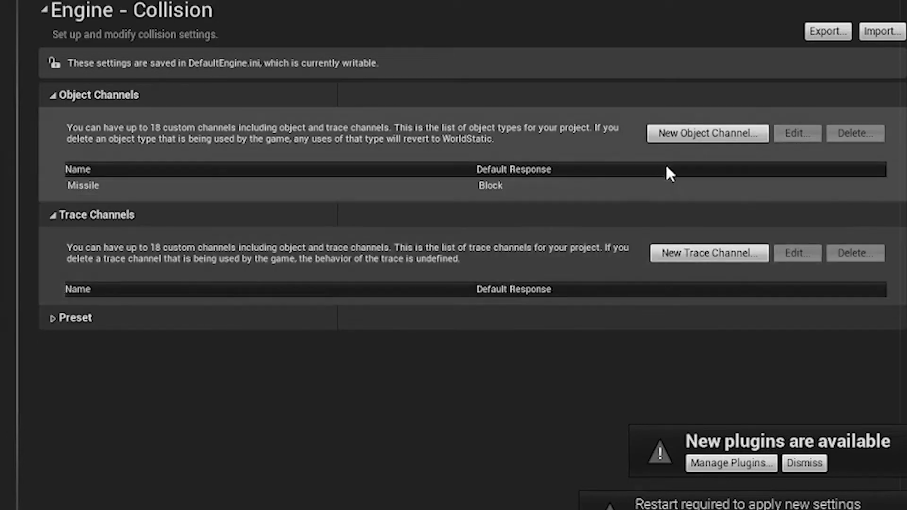
Step: Create a new object channel named VehicleShell with the default response Ignore
click(701, 134)
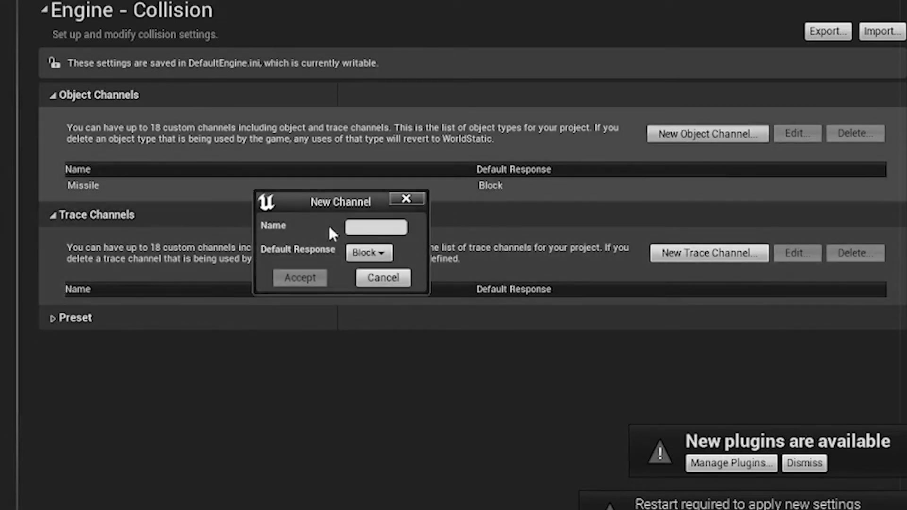
text(Vihic)
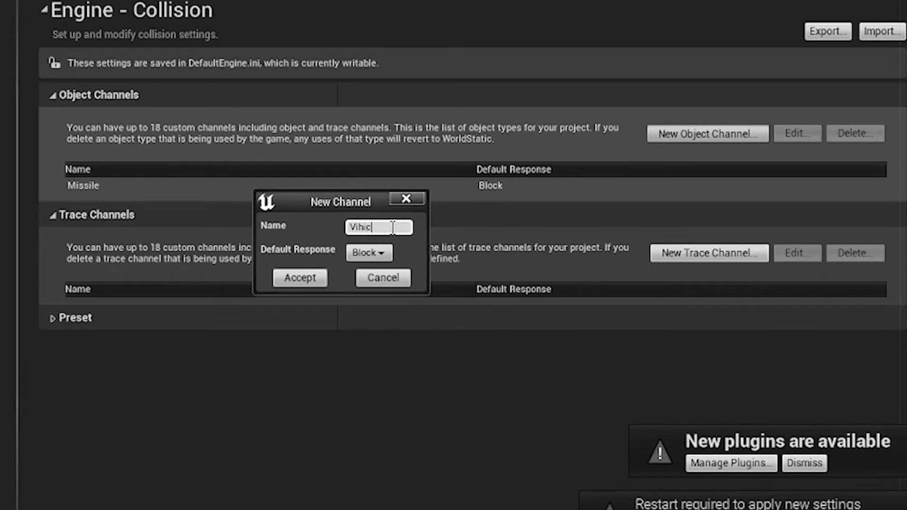
key(BackSpace)
key(BackSpace)
key(BackSpace)
key(BackSpace)
key(BackSpace)
key(BackSpace)
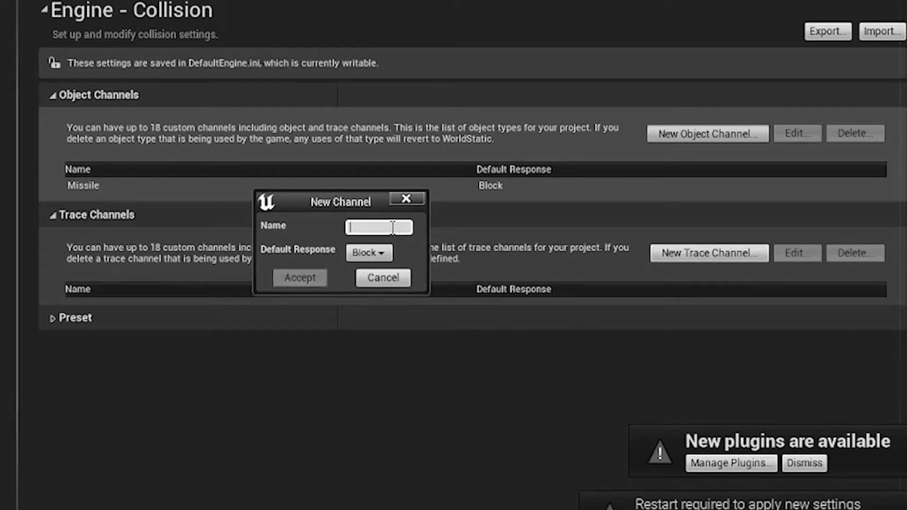
text(VehicleShell)
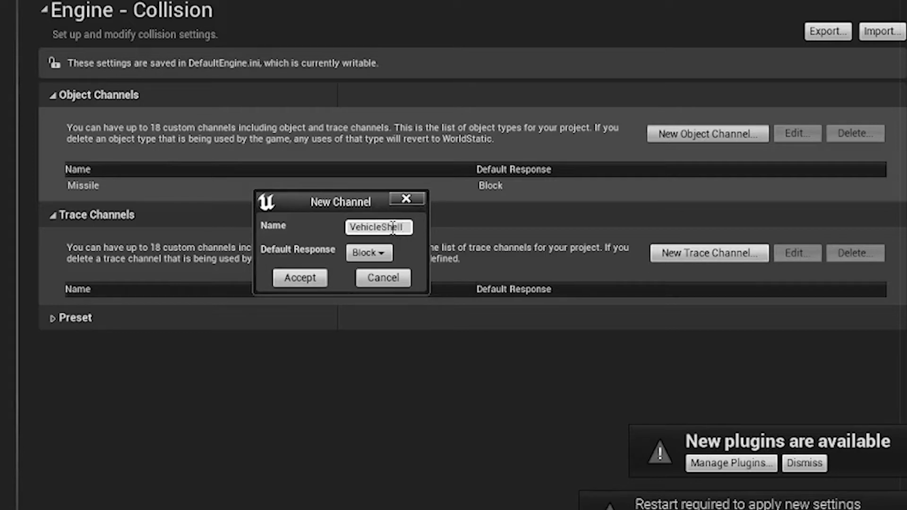
click(368, 257)
click(364, 268)
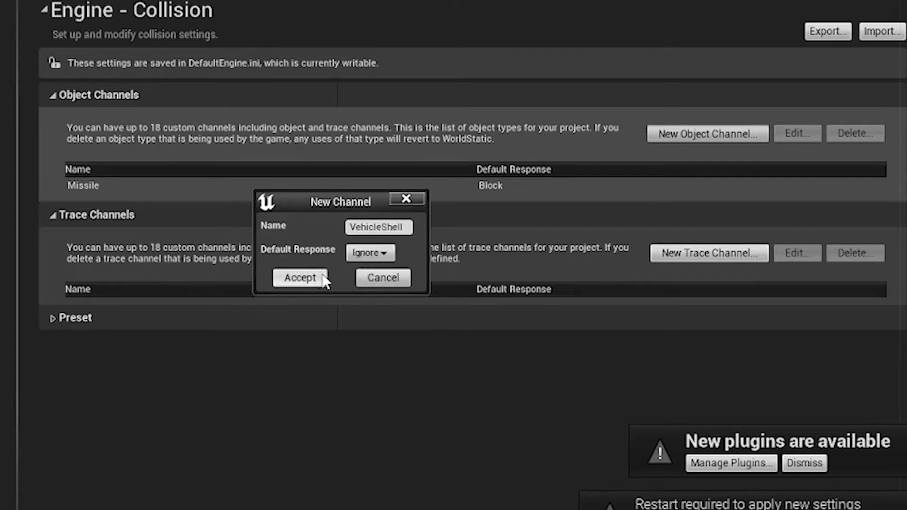
click(300, 278)
key(alt+Tab)
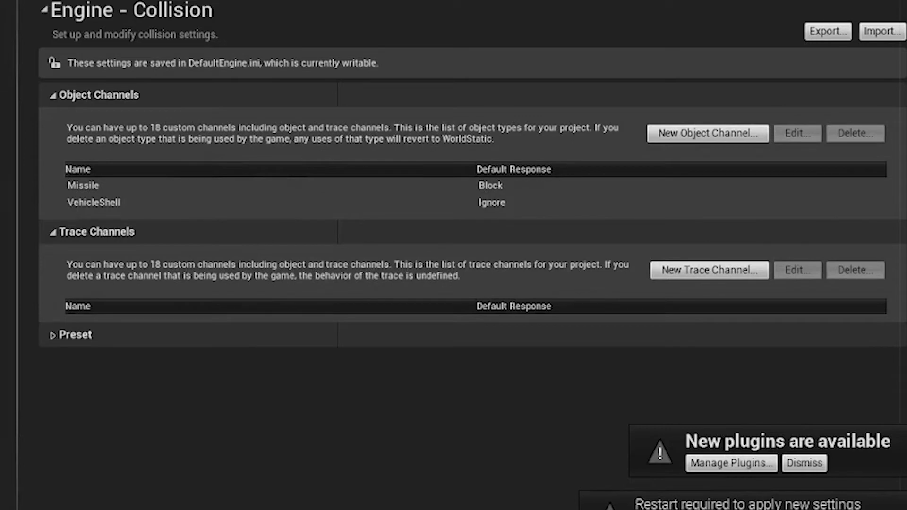
Step: Create a new object channel named StaticCamera with the default response Ignore
click(732, 133)
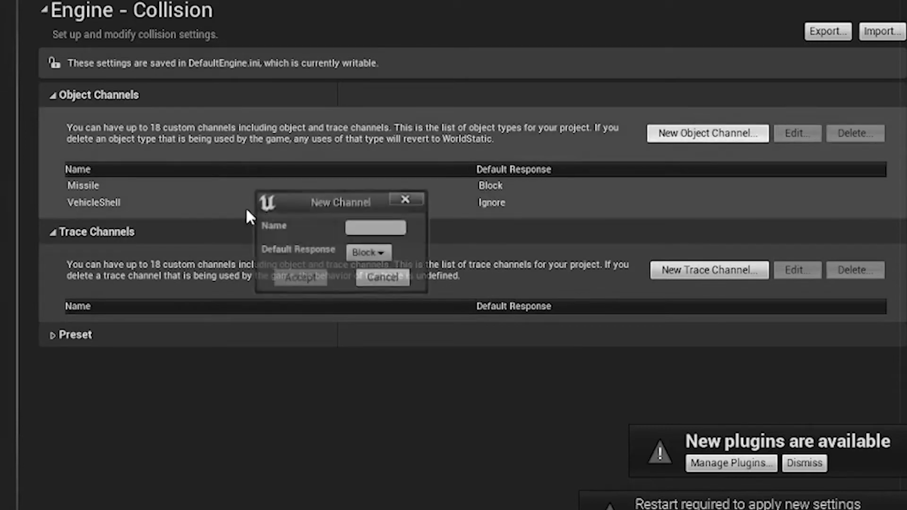
click(352, 227)
text(Static)
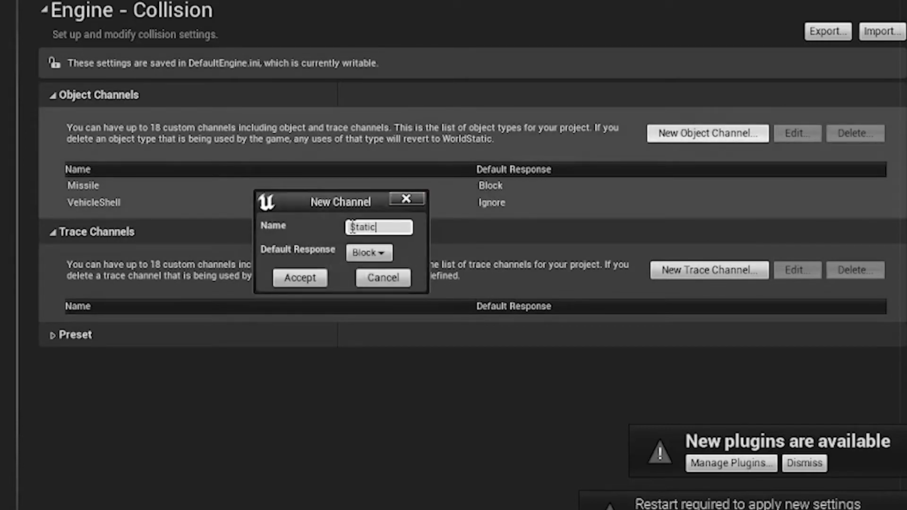
text(Camera)
click(374, 253)
click(362, 268)
click(296, 285)
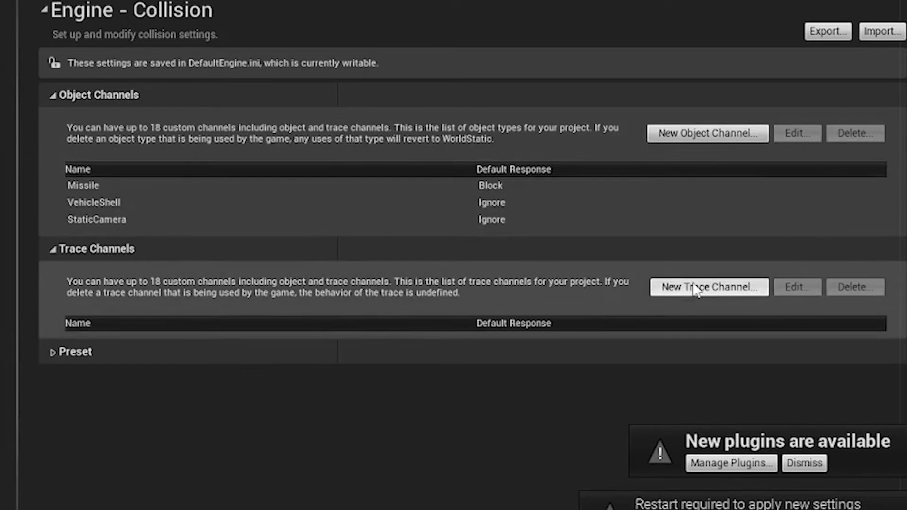
Step: Create a new trace channel named VehicleCamera with the default response Block
click(718, 292)
click(387, 227)
text(V)
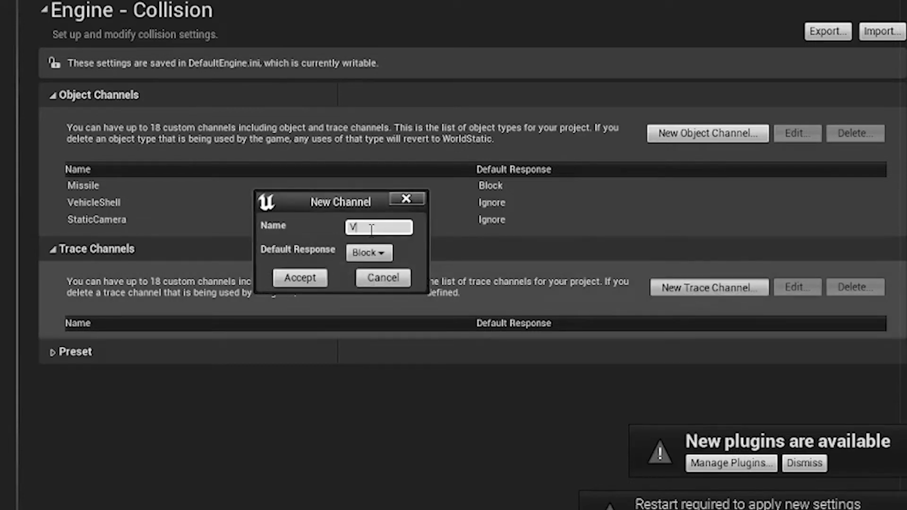
text(ehicleCamer)
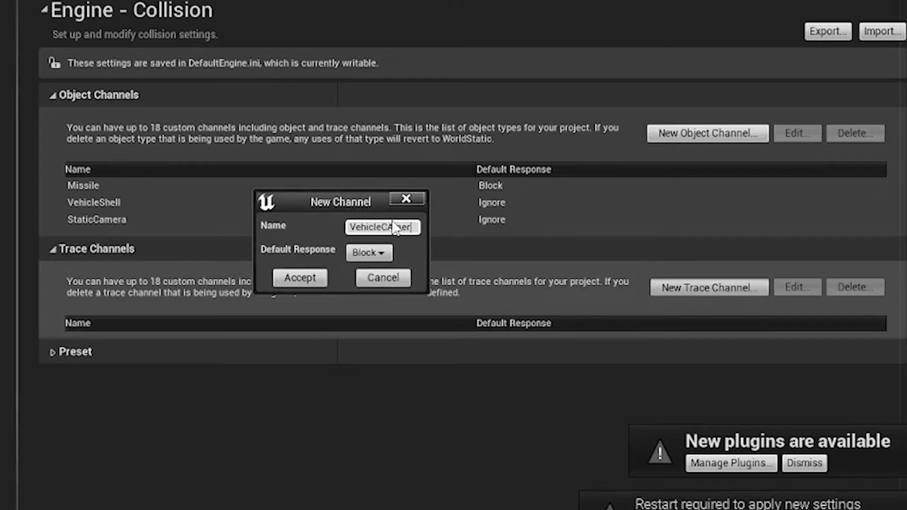
text(ame)
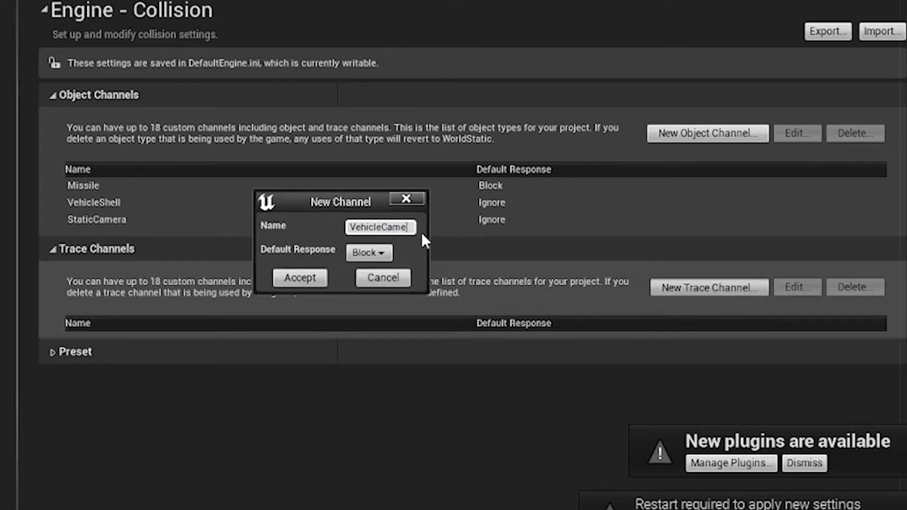
text(ra)
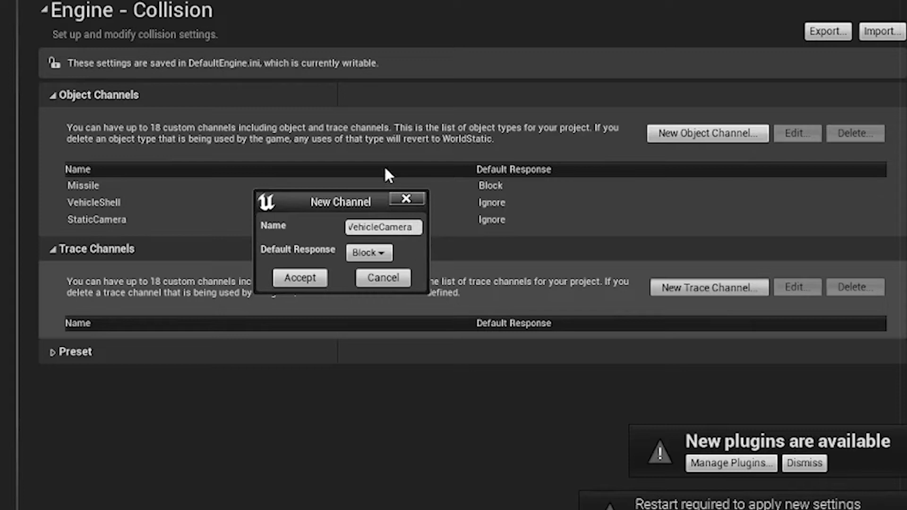
click(299, 278)
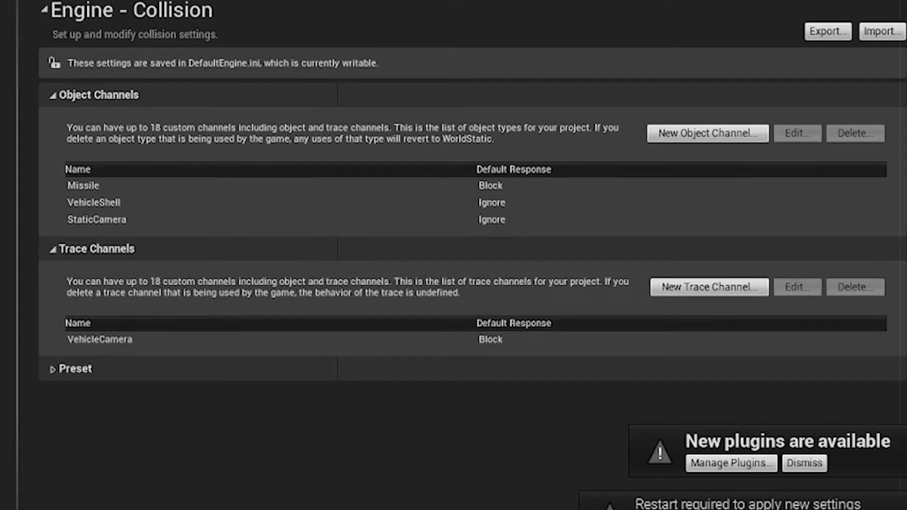
Step: Create a new trace channel named LineOfSightTest with the default response Block
click(751, 285)
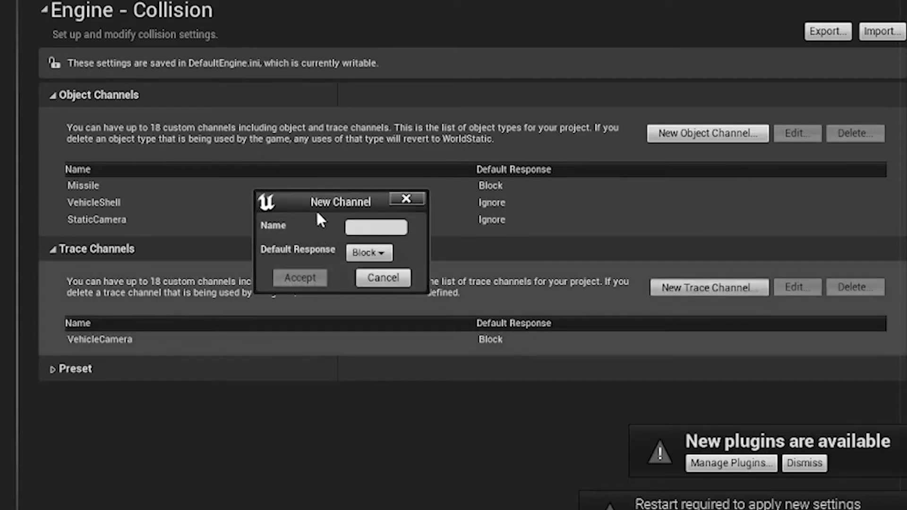
click(351, 226)
text(Line)
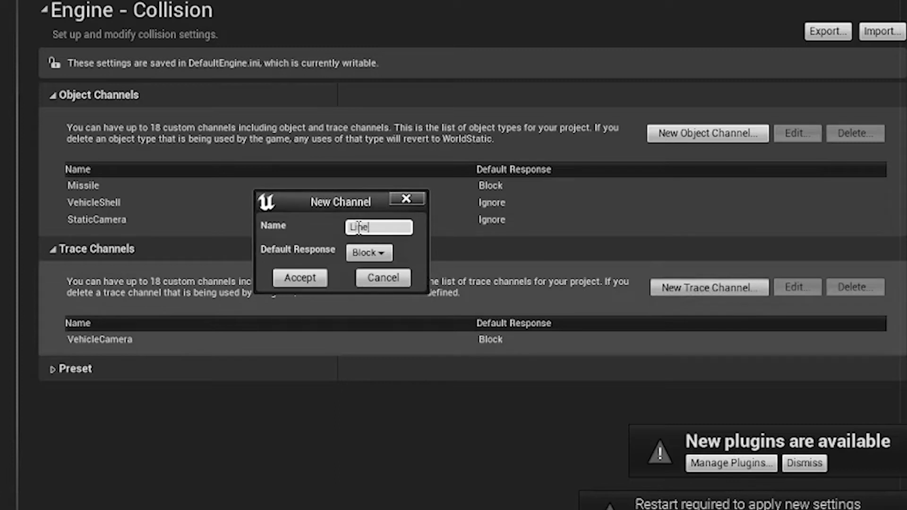
text(OfSightTes)
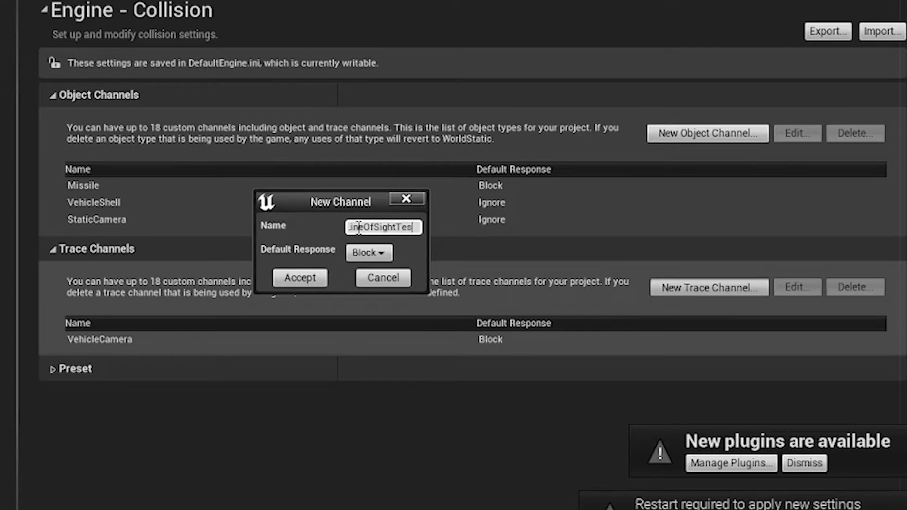
text(t)
click(307, 279)
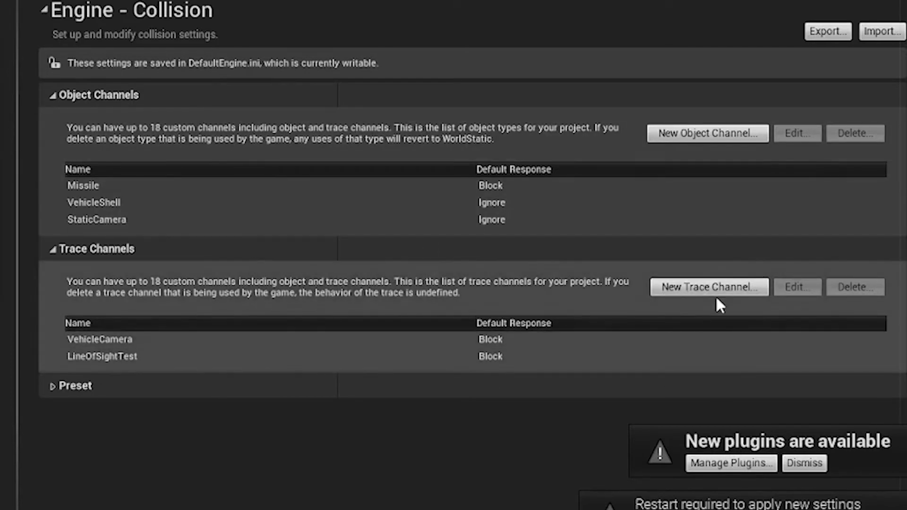
Step: Create a new trace channel named VehicleSpring with the default response Block
click(714, 292)
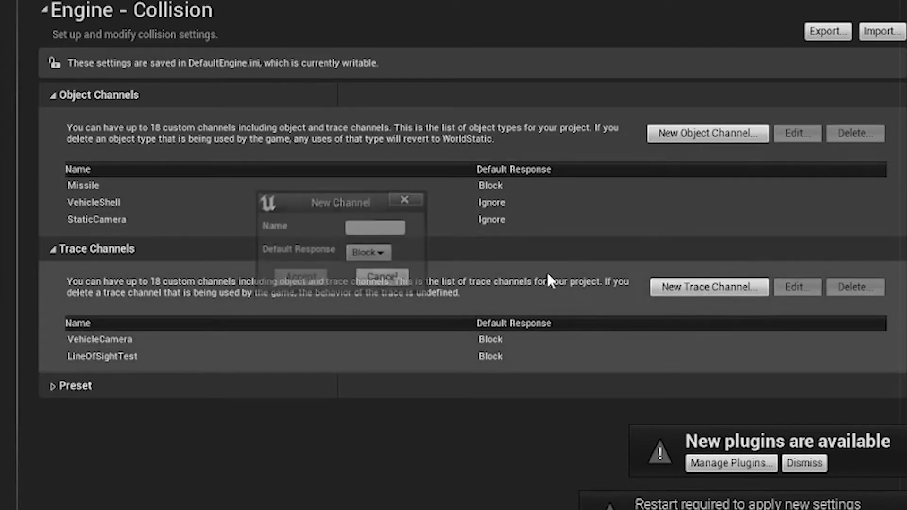
click(369, 226)
text(V)
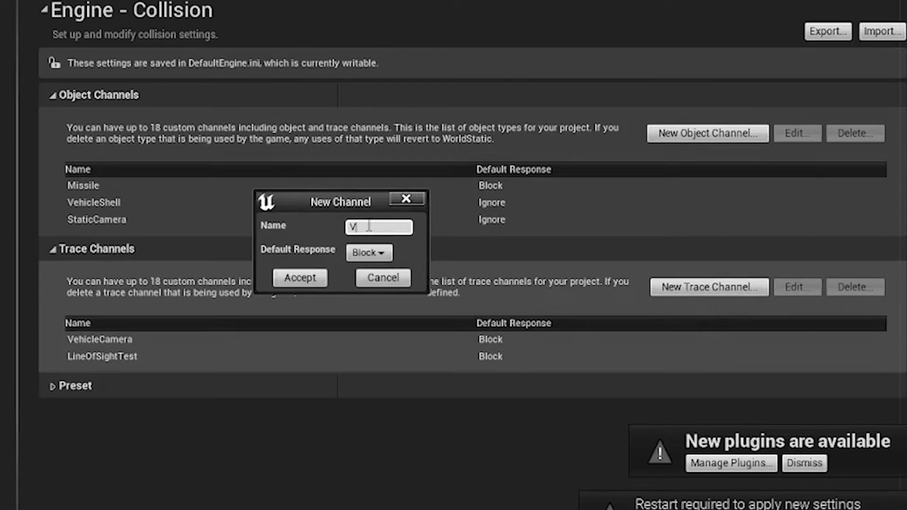
text(i)
text(eh)
text(cle)
text(Spring)
click(300, 277)
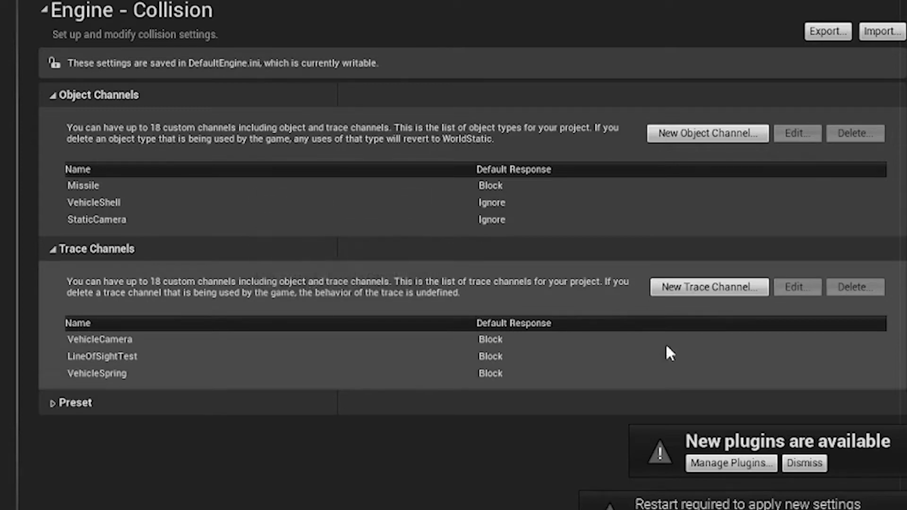
Step: Create a new trace channel named LineOfSightTestIncVehicle with the default response Block, reusing the name of the LineOfSightTest channel as its beginning
click(123, 356)
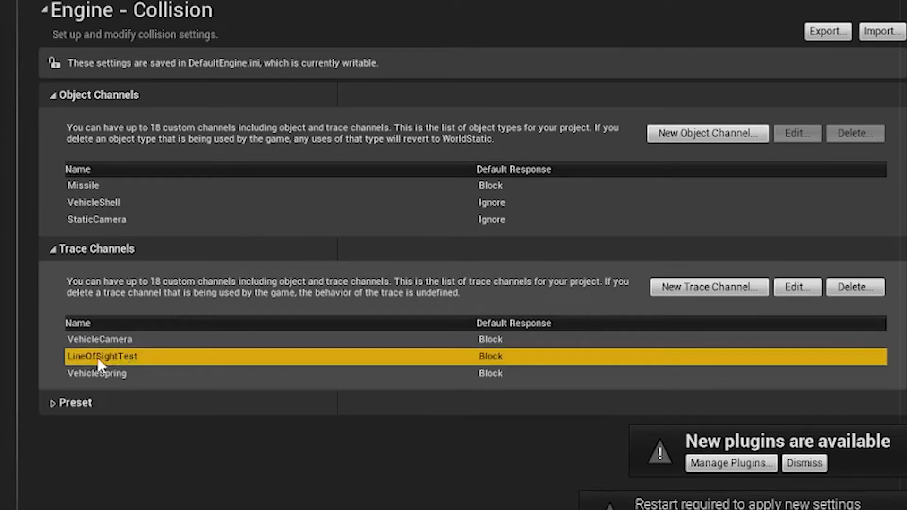
click(109, 373)
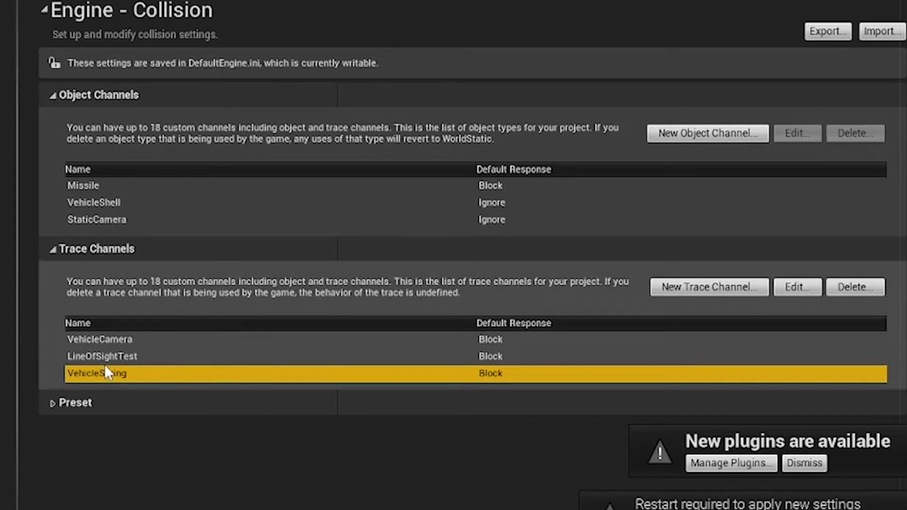
click(394, 351)
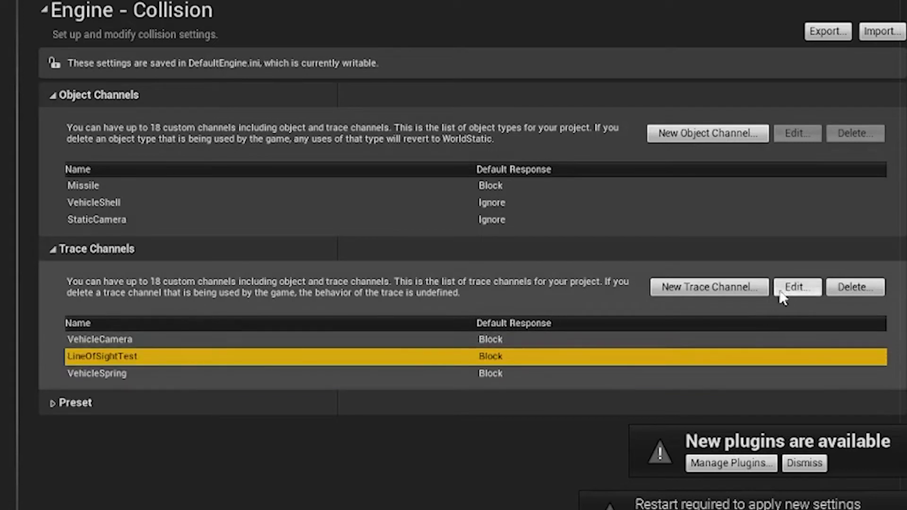
click(796, 287)
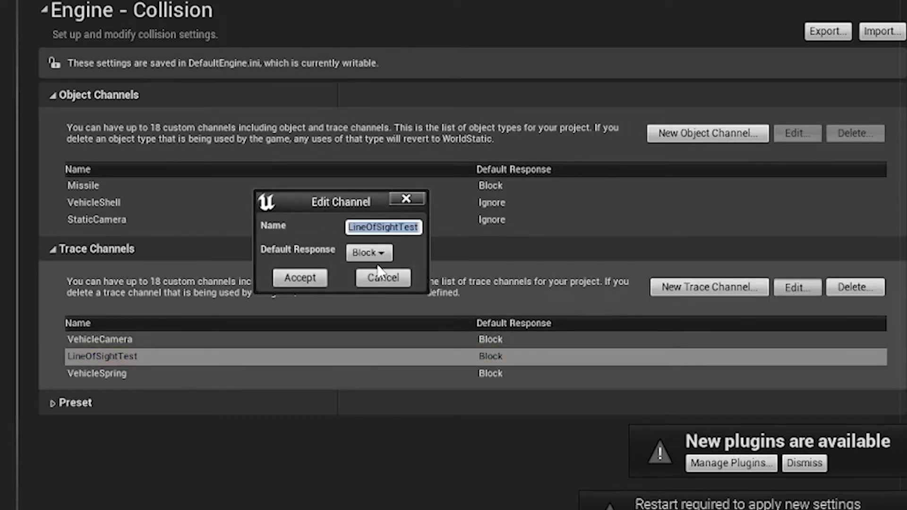
click(391, 283)
click(670, 296)
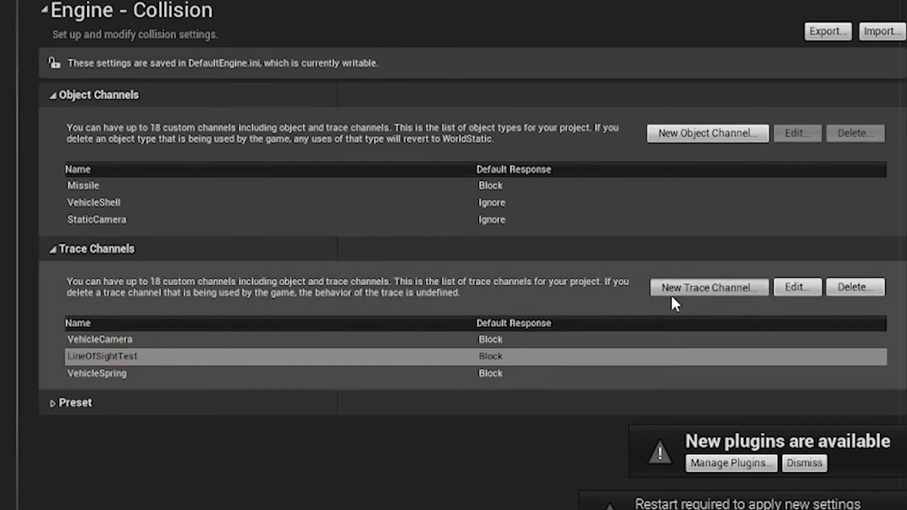
click(381, 227)
text(LineOfSightTest)
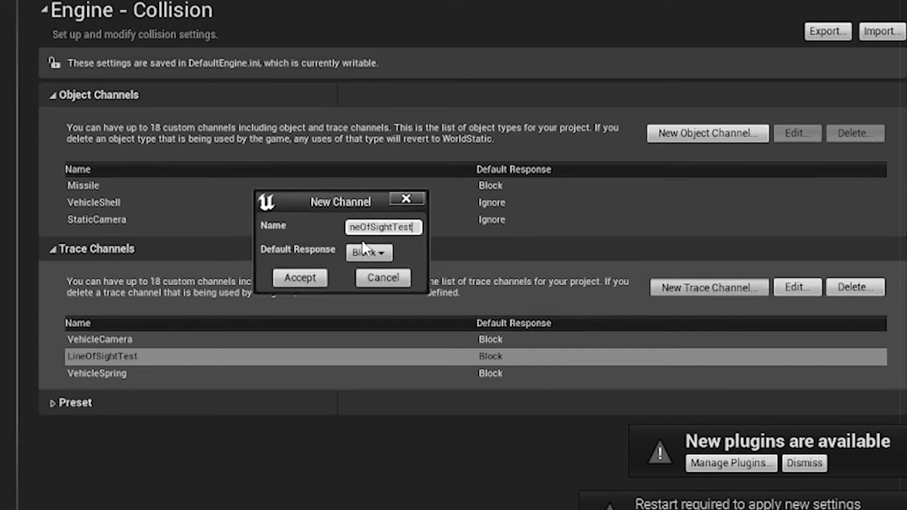
text(IncVehicle)
key(Return)
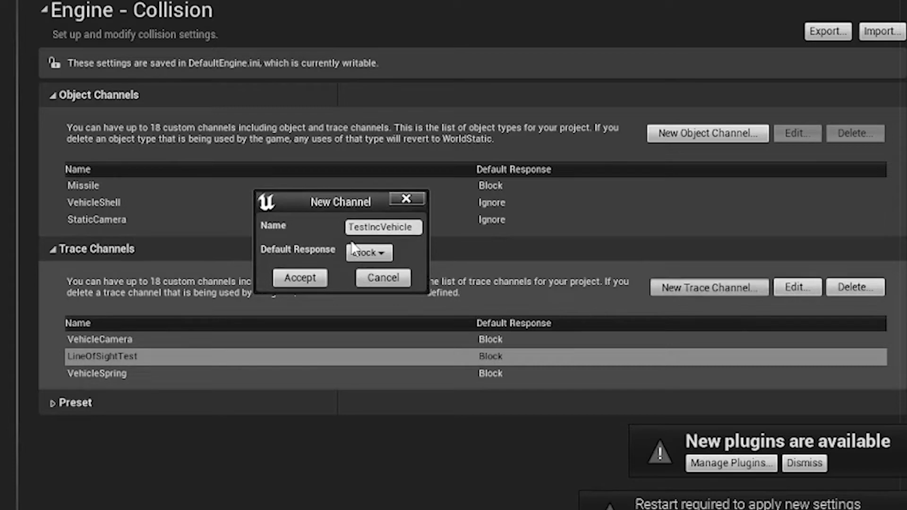
click(297, 282)
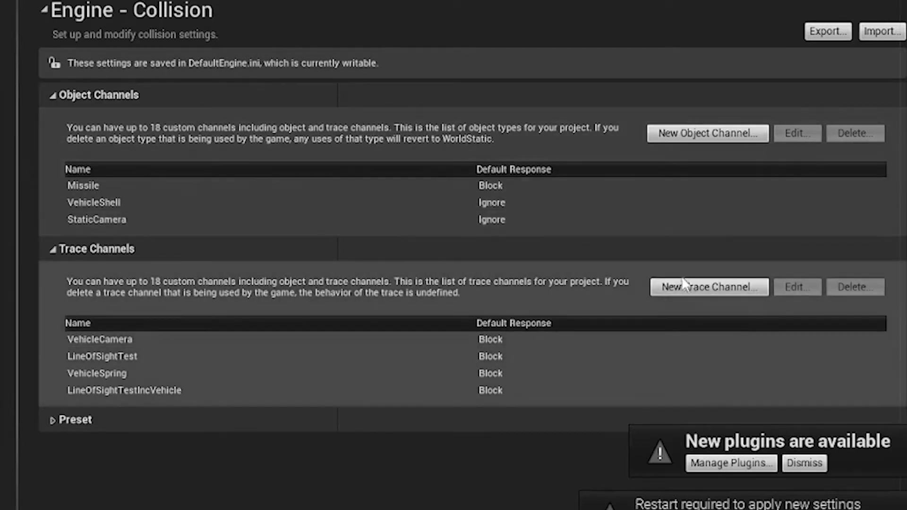
Step: Create a new trace channel named TerrianFollowing with the default response Block
click(685, 286)
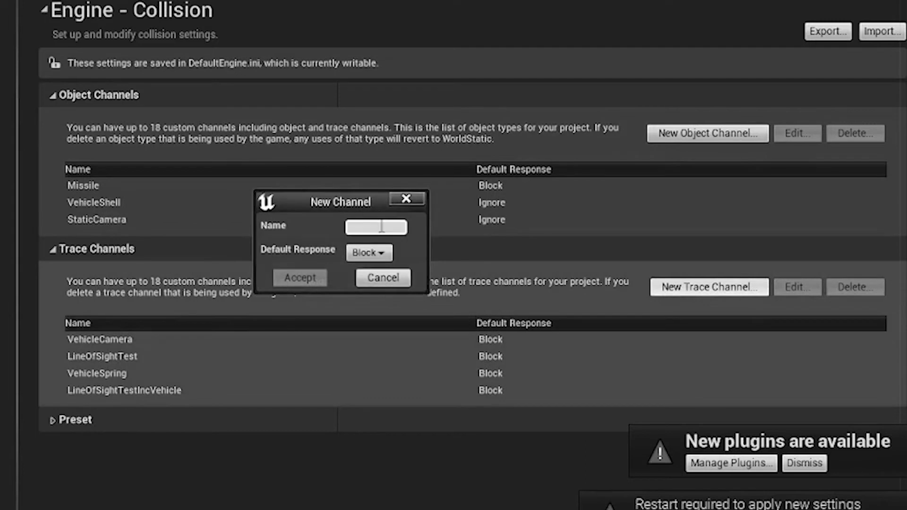
text(Terrian Fo)
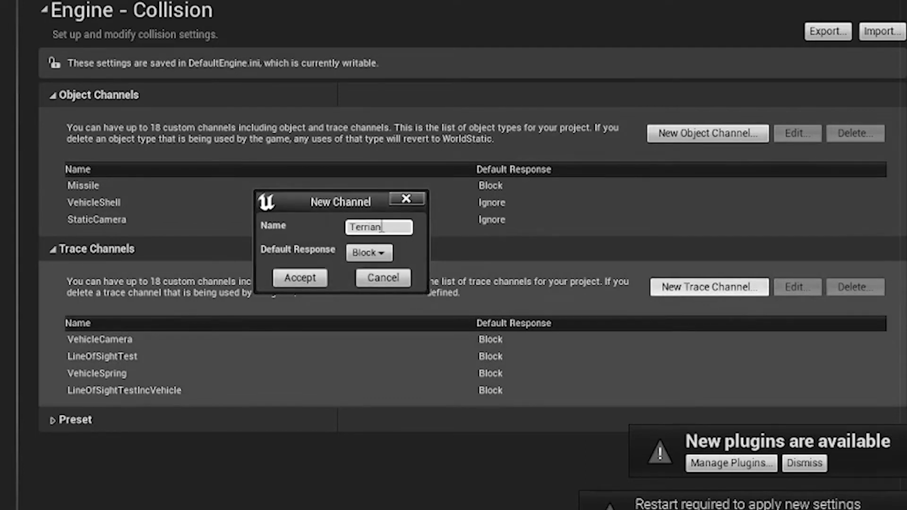
key(BackSpace)
key(BackSpace)
key(BackSpace)
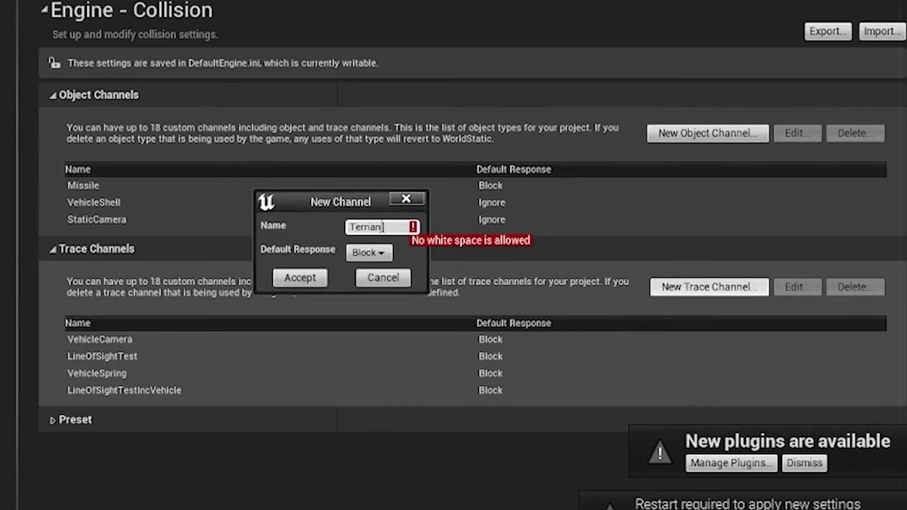
text(Following)
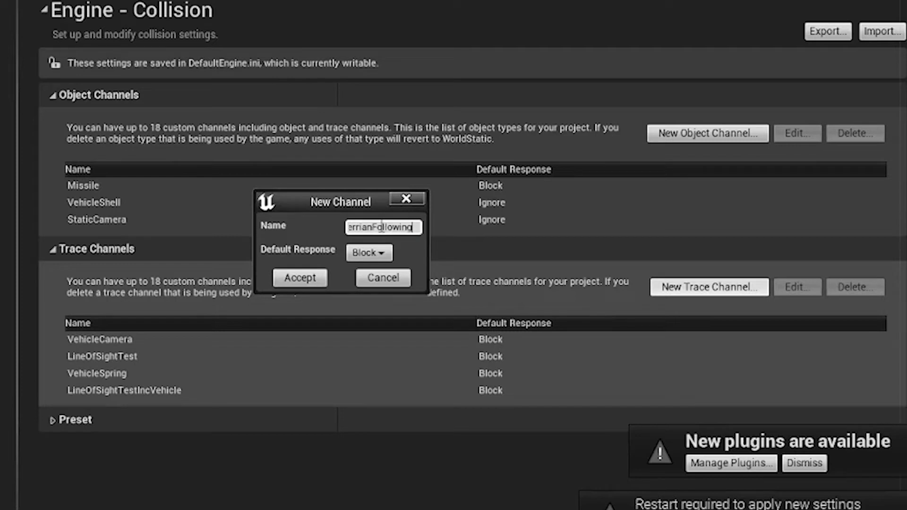
key(Tab)
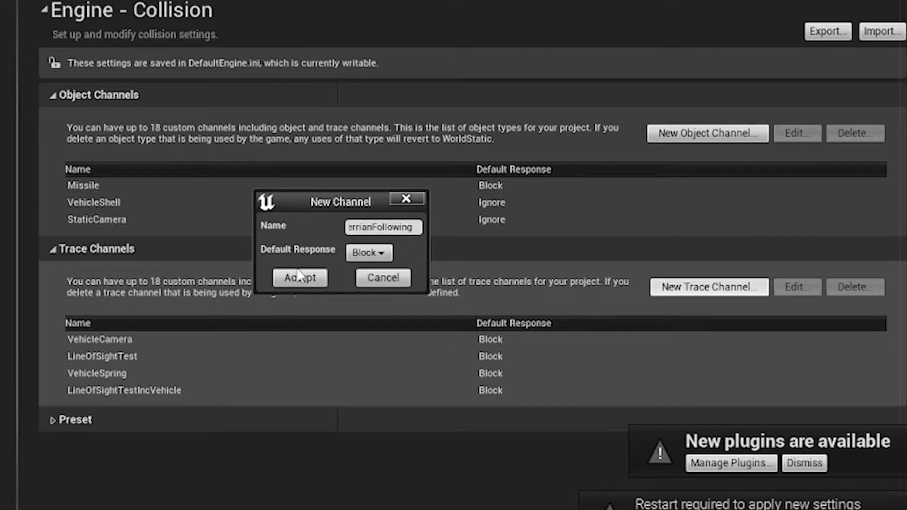
click(302, 278)
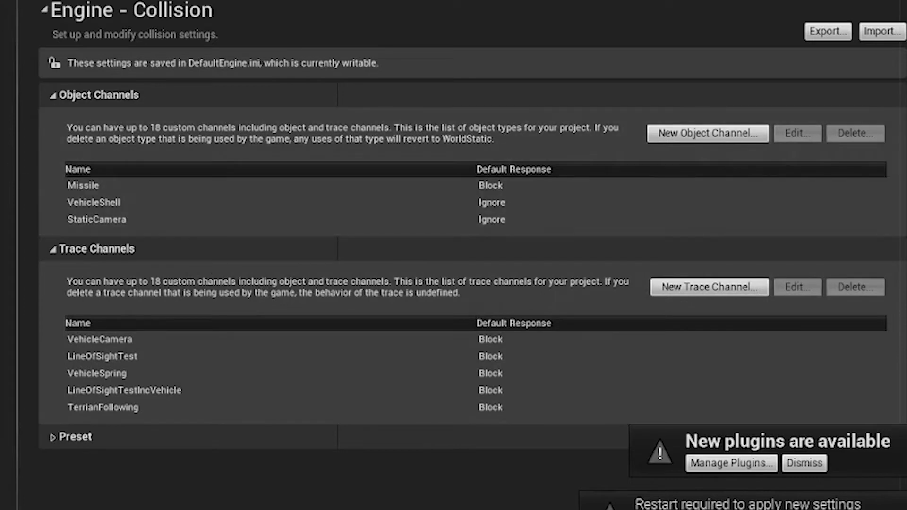
Step: Start a new collision preset named Missile with its collision enabled as Query Only (No Physics Collision)
click(51, 436)
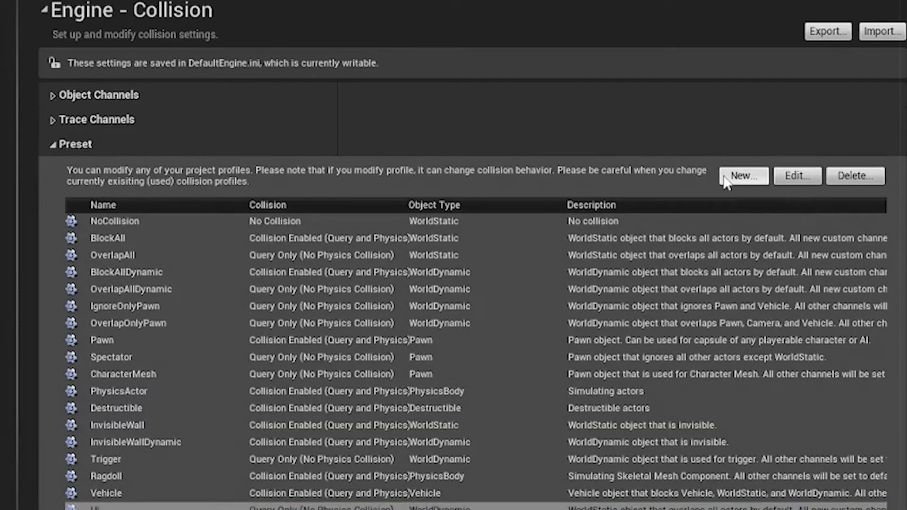
click(744, 175)
click(336, 35)
text(M)
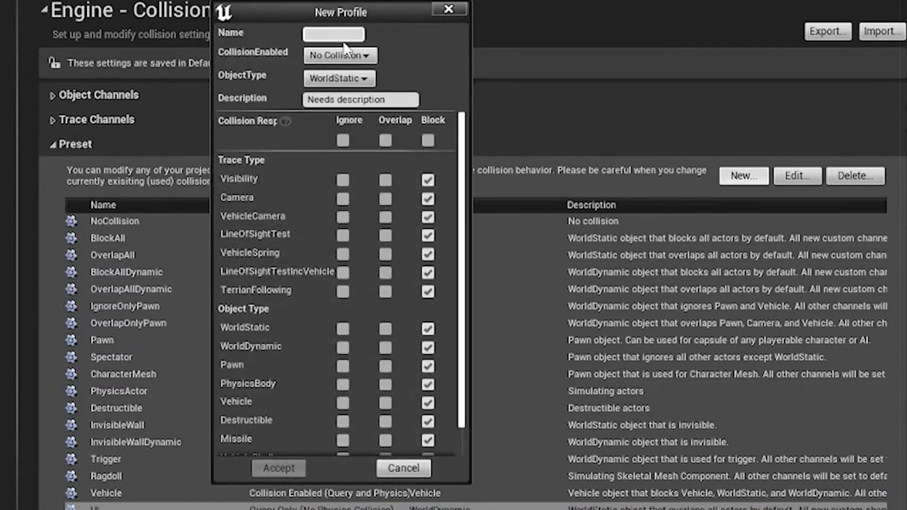
text(issile)
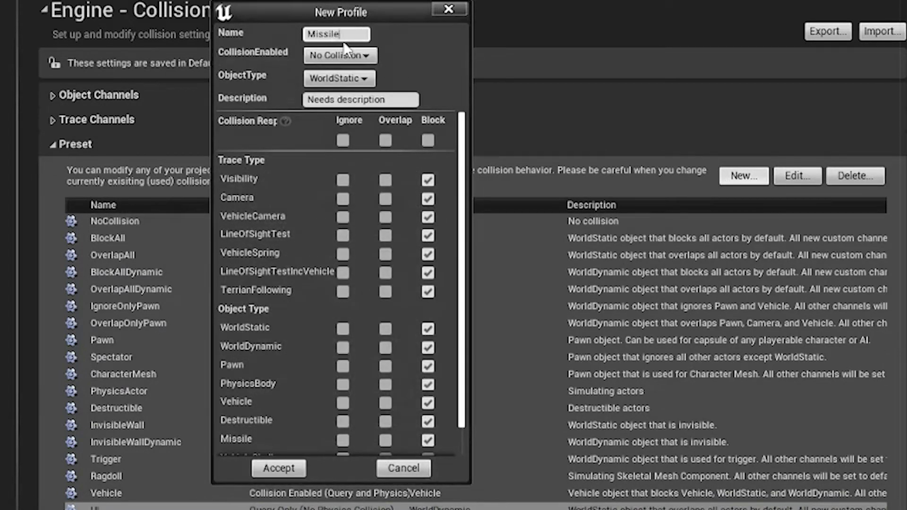
click(339, 56)
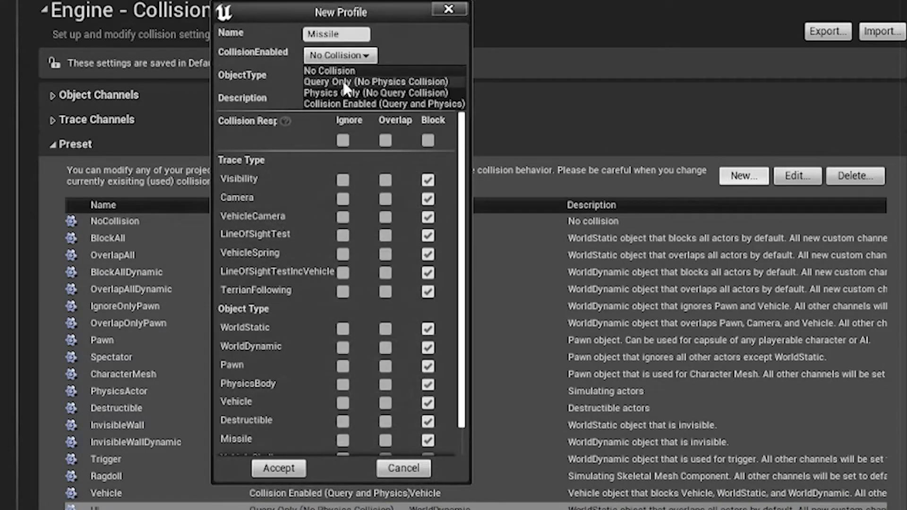
click(340, 81)
key(alt+Tab)
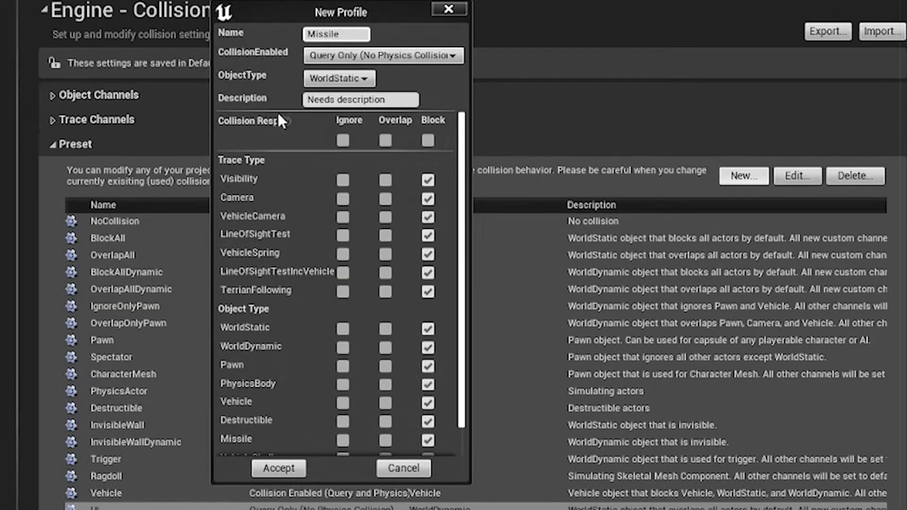
Step: Set the Missile preset's object type to Missile and its description to "Dynamic Missile"
click(364, 81)
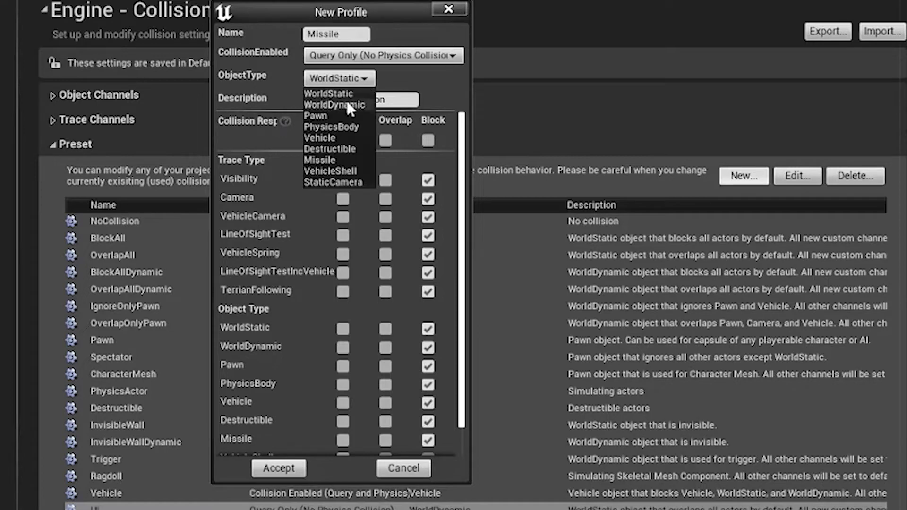
click(341, 160)
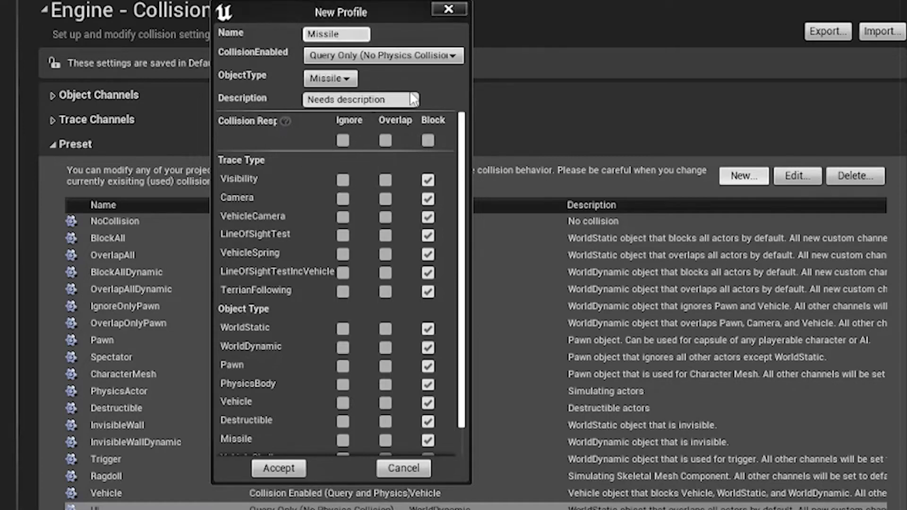
click(326, 99)
text(D)
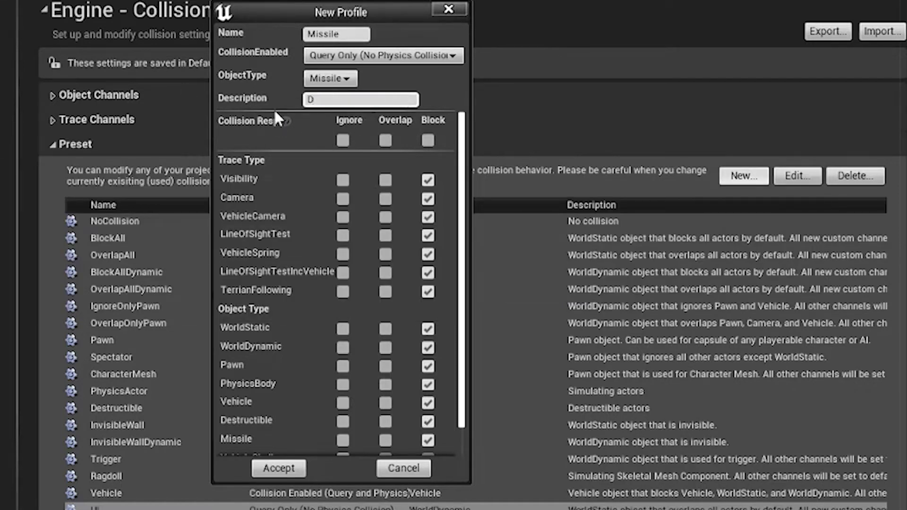
text(ynamicMissile)
click(344, 100)
scroll(467, 269, down, 2)
key(alt+Tab)
key(Escape)
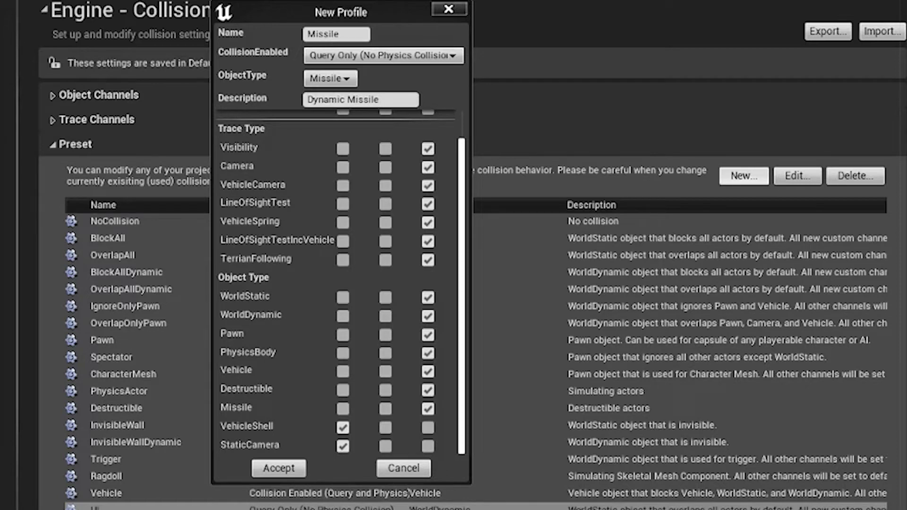
Step: Set the Missile preset to Ignore for all trace types, from Visibility through TerrianFollowing
click(342, 149)
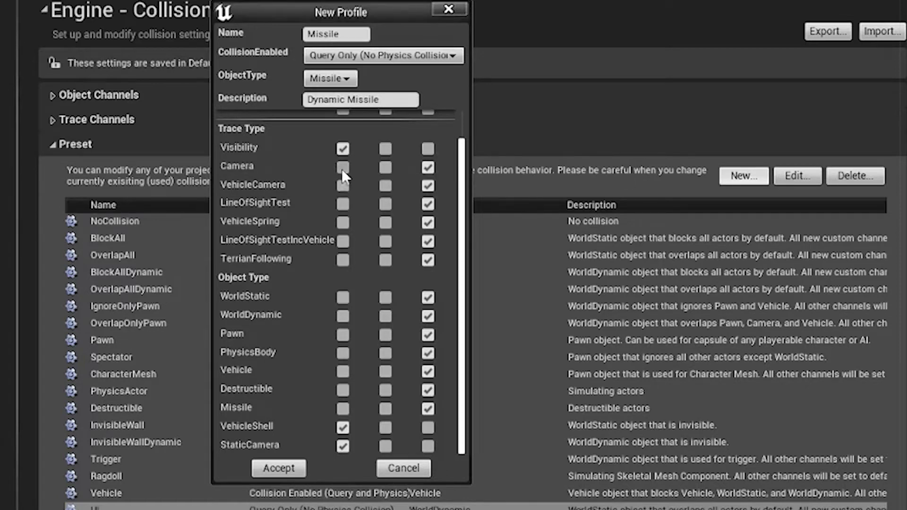
click(342, 168)
click(343, 186)
click(343, 203)
click(343, 222)
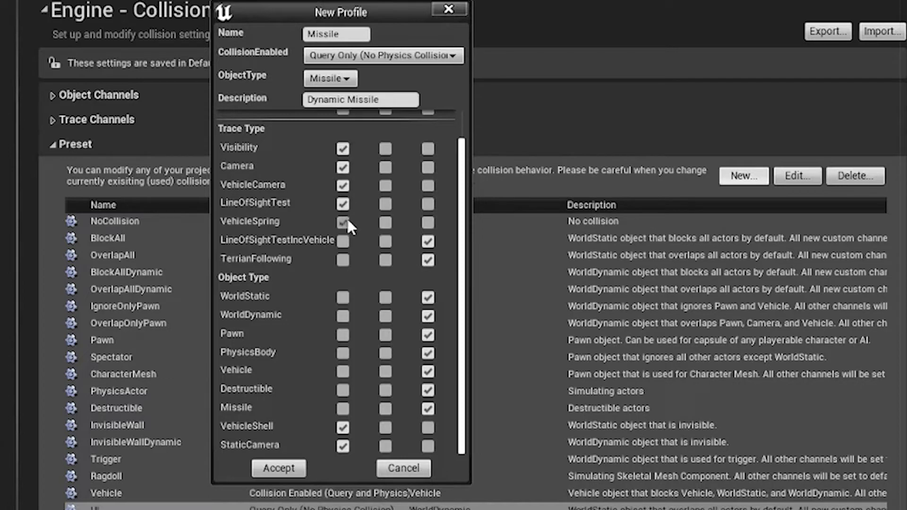
click(343, 241)
click(343, 260)
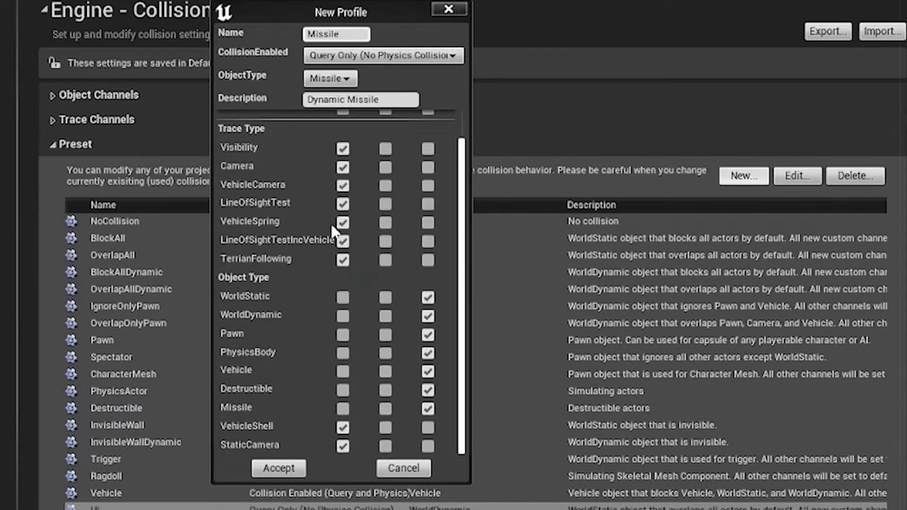
Step: Set the Missile preset's responses to the Vehicle and Missile object types to Ignore
key(alt+Tab)
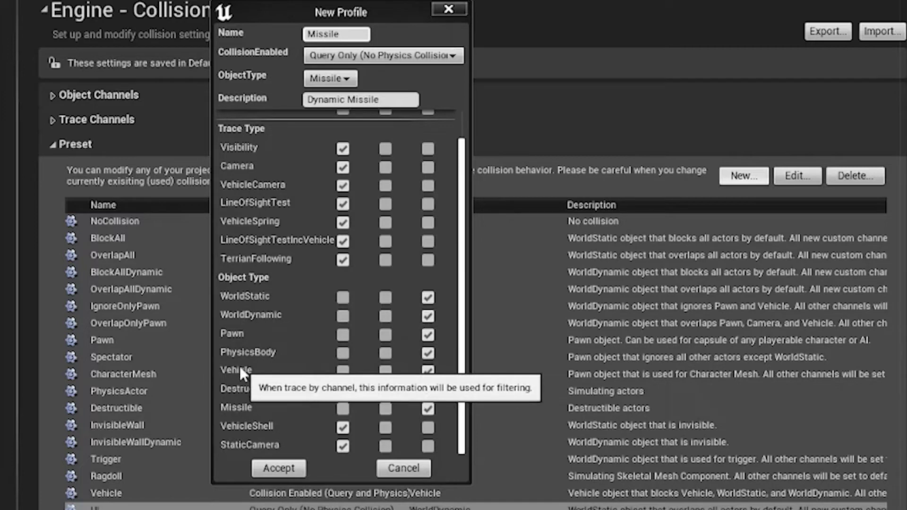
click(343, 373)
key(alt+Tab)
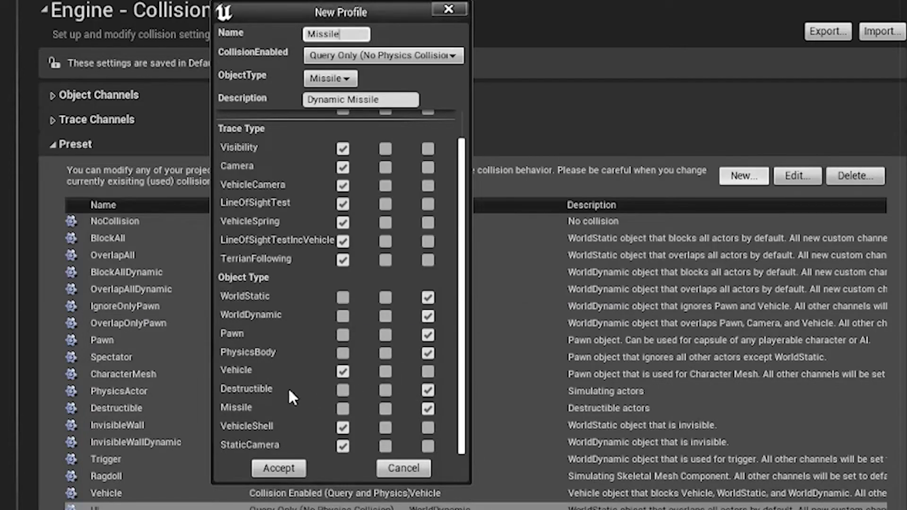
key(alt+Tab)
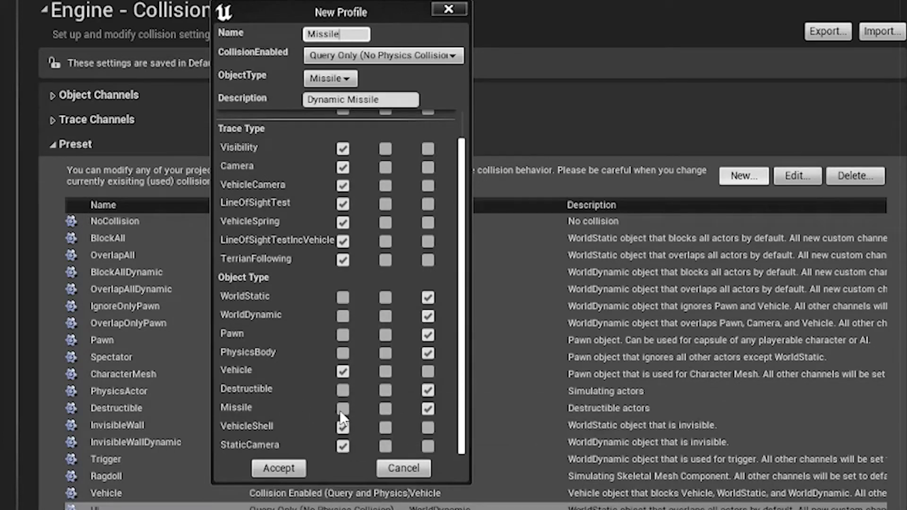
click(343, 409)
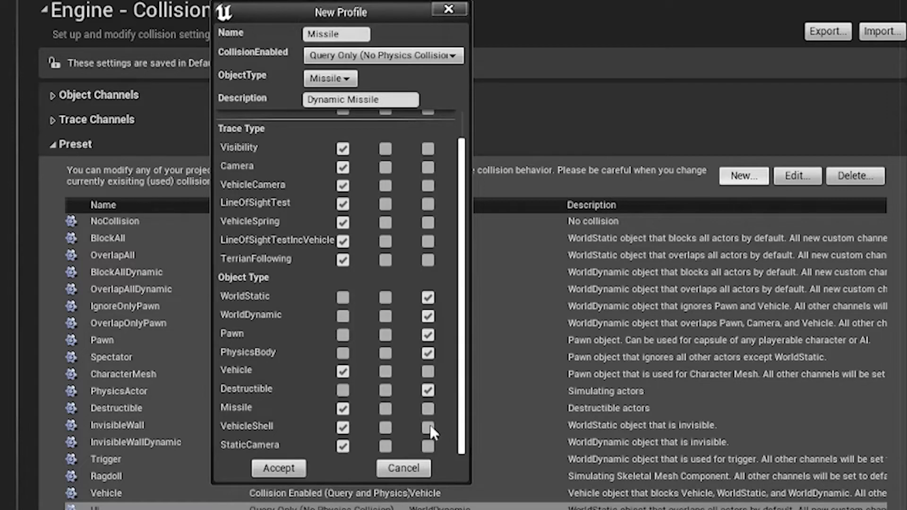
Step: Set the Missile preset's response to VehicleShell to Block, keep StaticCamera on Ignore, and accept the new profile
click(428, 426)
scroll(468, 222, up, 1)
scroll(471, 227, down, 1)
scroll(466, 204, down, 1)
click(342, 446)
click(343, 445)
scroll(466, 226, up, 1)
scroll(466, 226, down, 1)
click(279, 468)
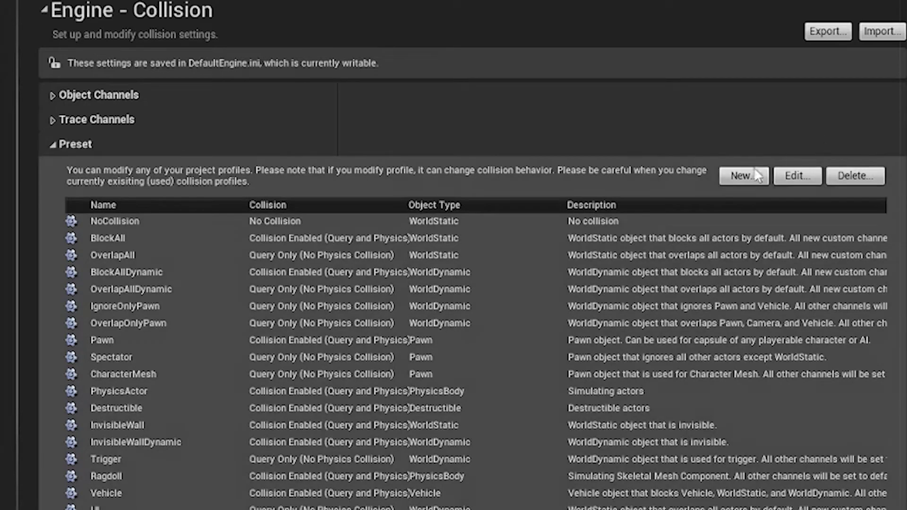
Step: Start another new collision preset and name it VehicleShell
click(744, 176)
click(325, 36)
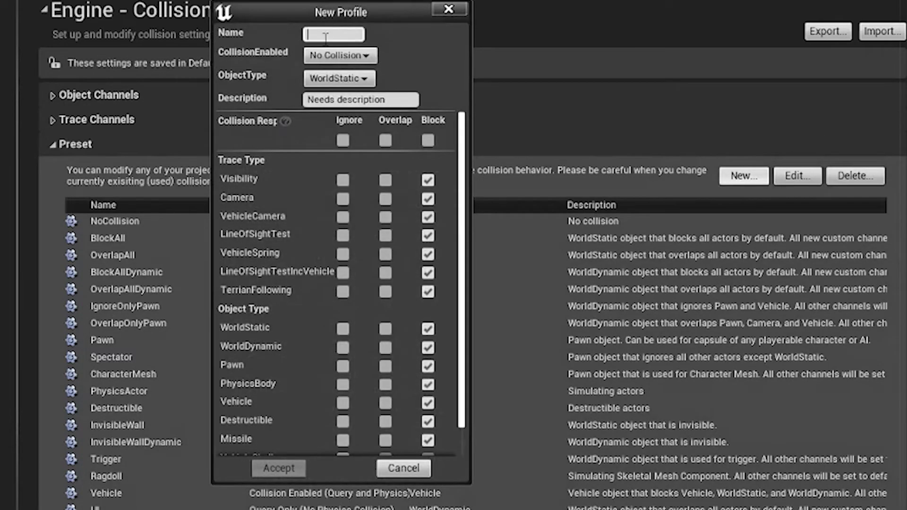
text(Vihecl)
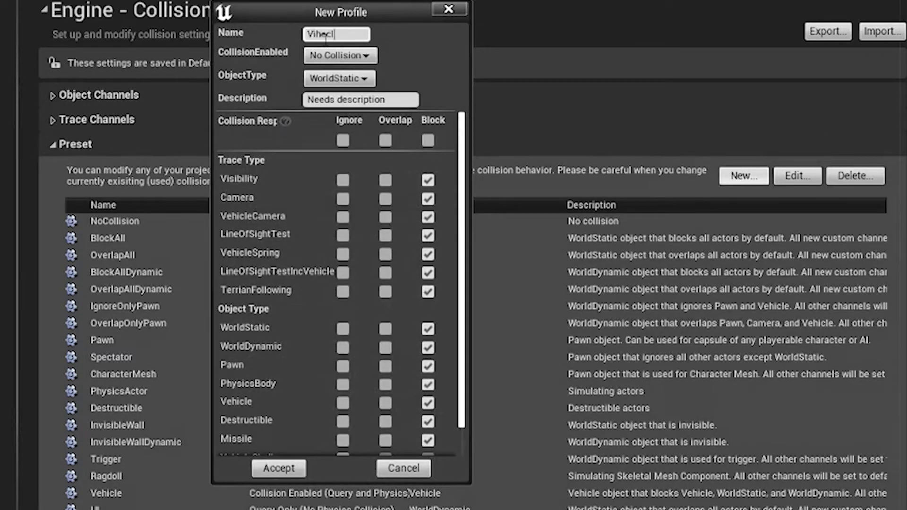
key(BackSpace)
key(BackSpace)
key(BackSpace)
text(ehicleShee)
key(BackSpace)
text(ll)
Step: Set the VehicleShell preset to Collision Enabled (Query and Physics) and its object type to VehicleShell
click(344, 54)
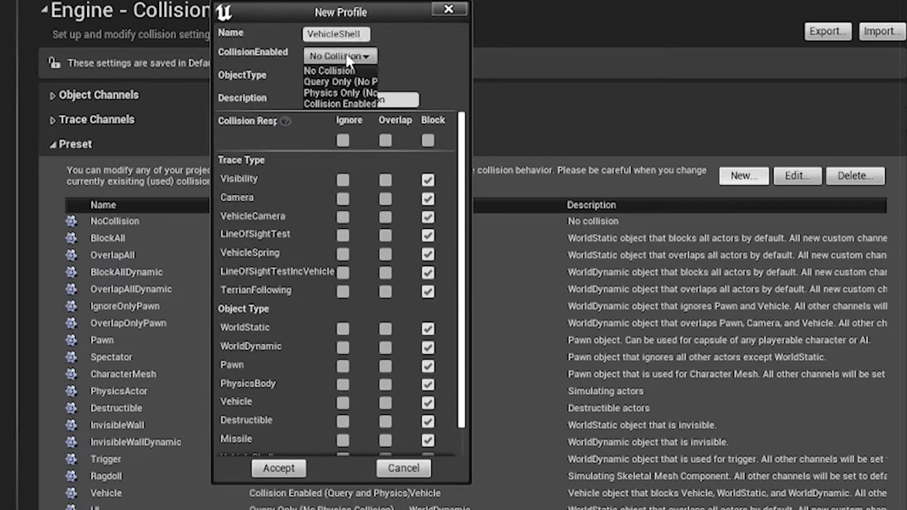
click(361, 105)
click(339, 78)
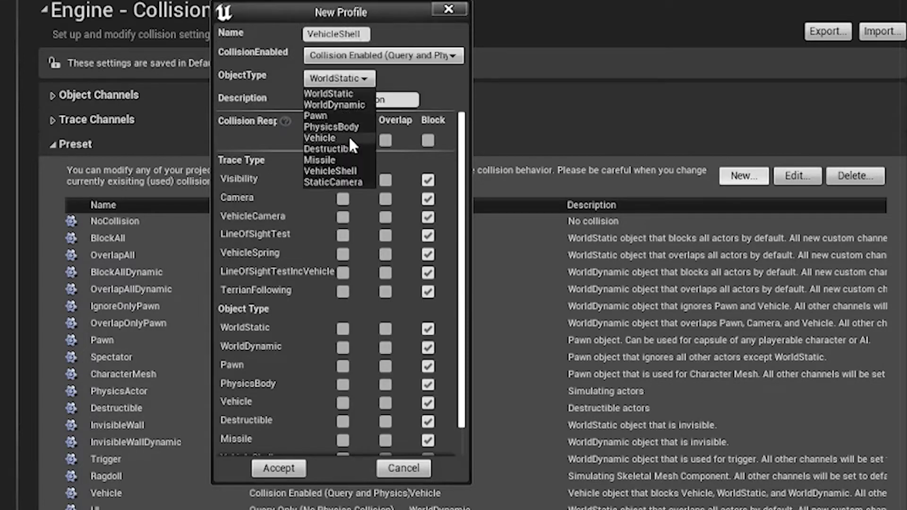
click(353, 171)
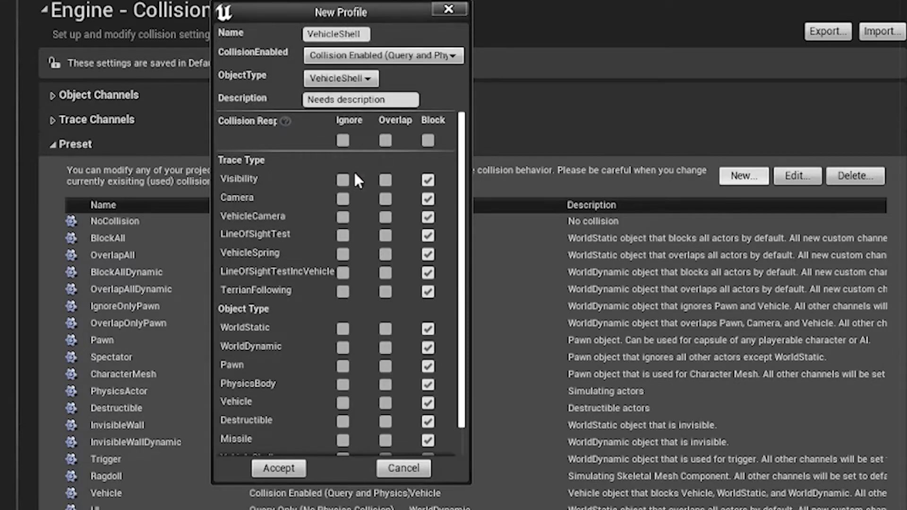
Step: Replace the VehicleShell preset's placeholder description with "Vehicle Shell"
drag(412, 99, 245, 98)
text(V)
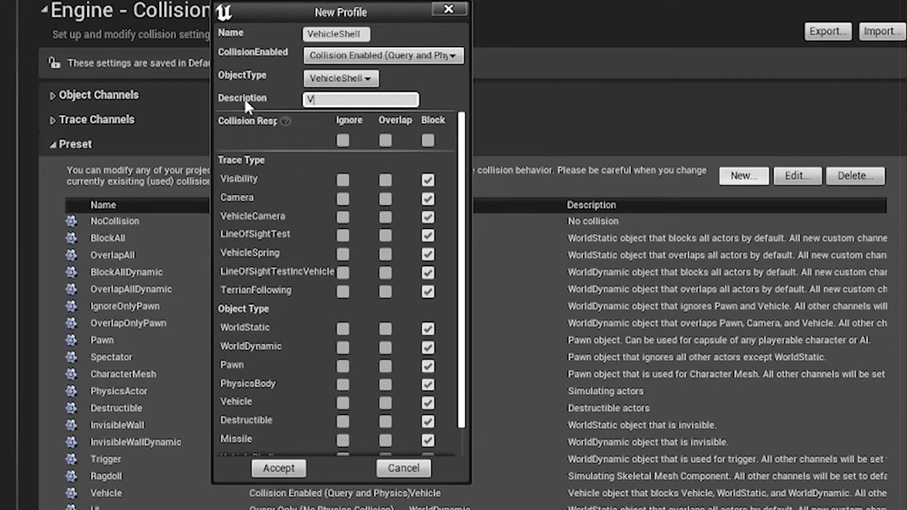
text(ehicle Shell)
key(alt+Tab)
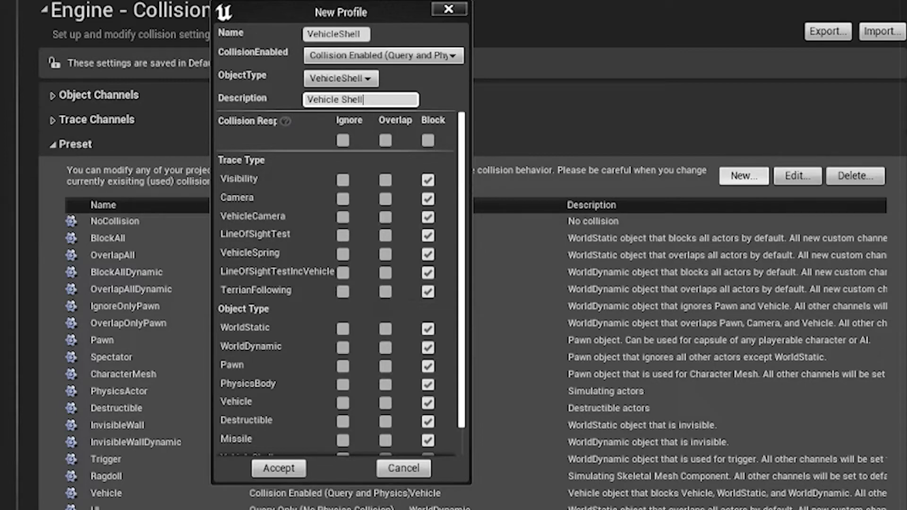
Step: Set the VehicleShell preset to Ignore for the Visibility, Camera, VehicleCamera, LineOfSightTest, VehicleSpring and TerrianFollowing traces
click(342, 178)
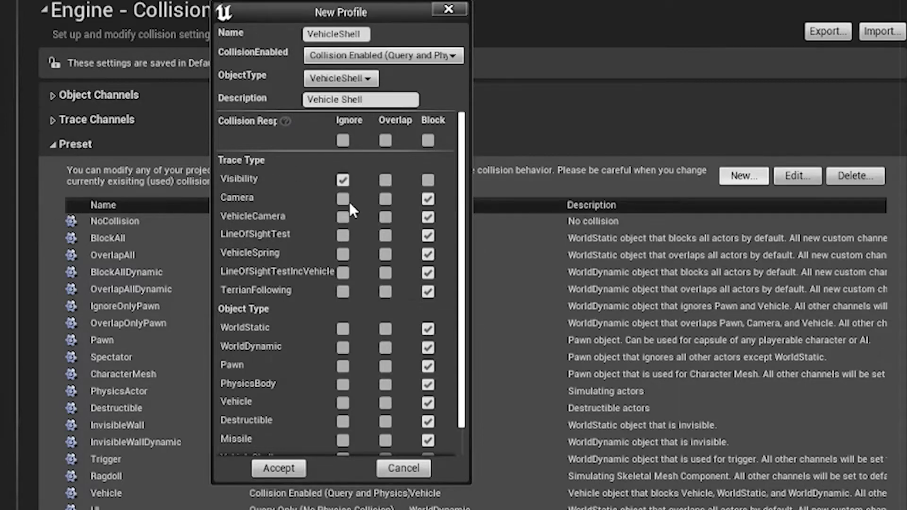
click(345, 198)
click(340, 218)
click(345, 235)
click(343, 256)
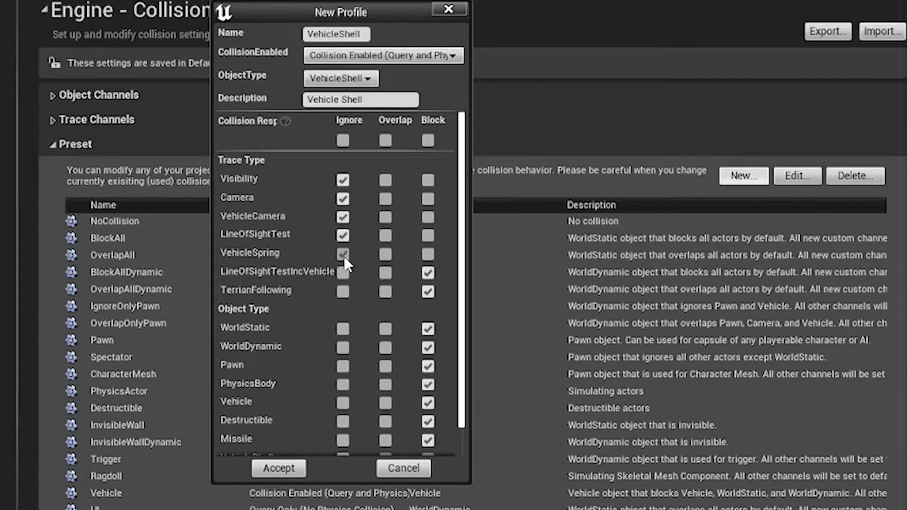
key(alt+Tab)
key(Escape)
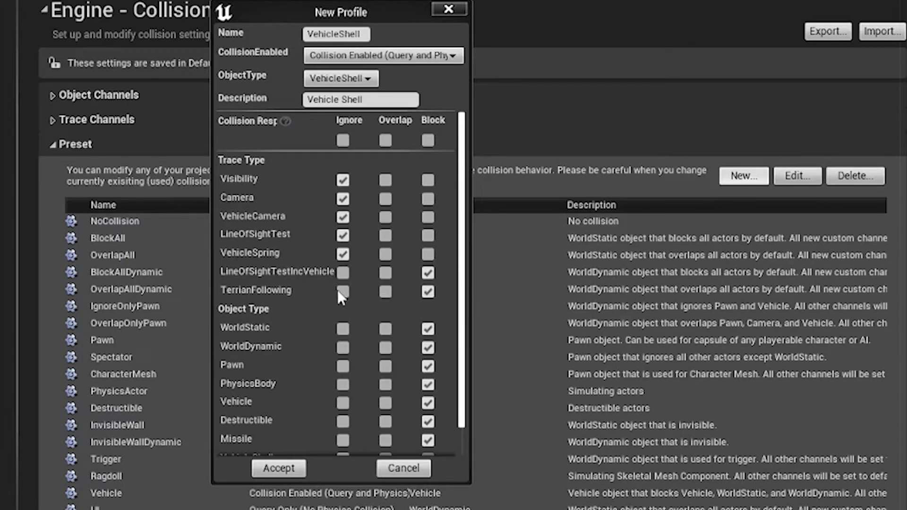
click(342, 291)
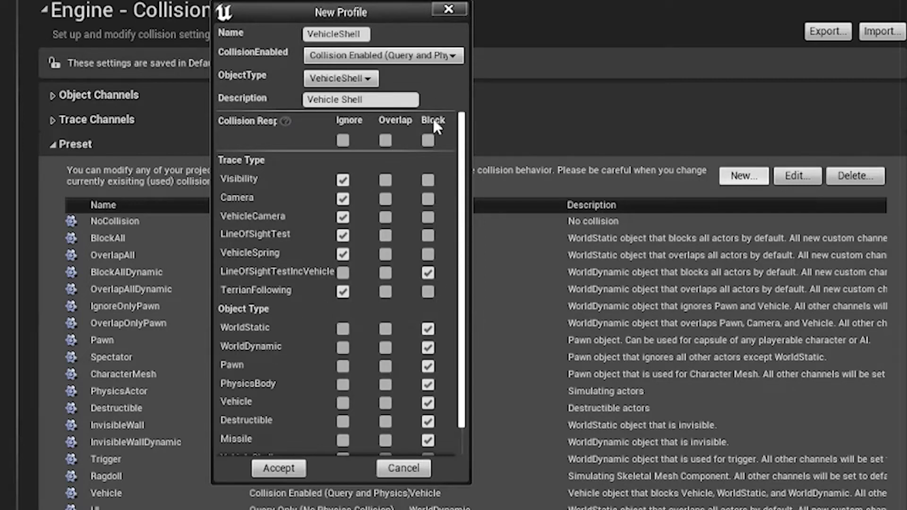
Step: Set the VehicleShell preset's responses to the WorldStatic and WorldDynamic object types to Overlap
scroll(448, 303, down, 2)
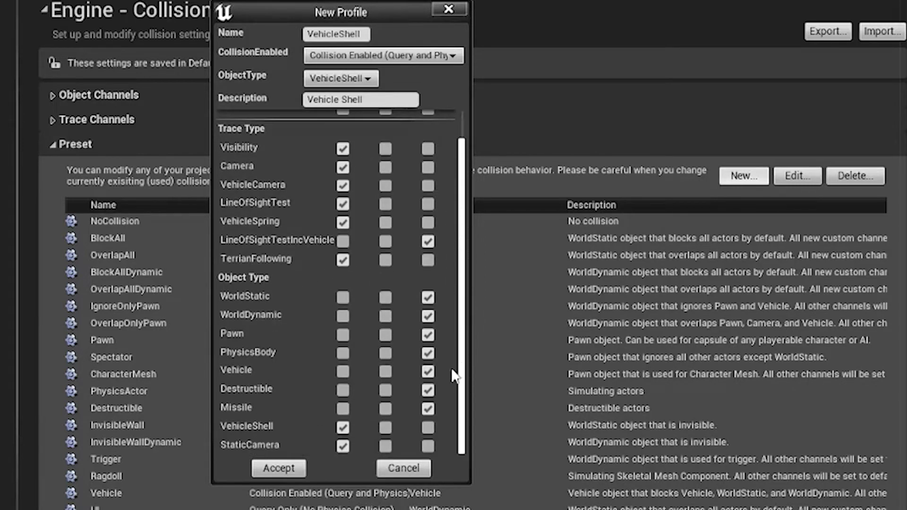
key(alt+Tab)
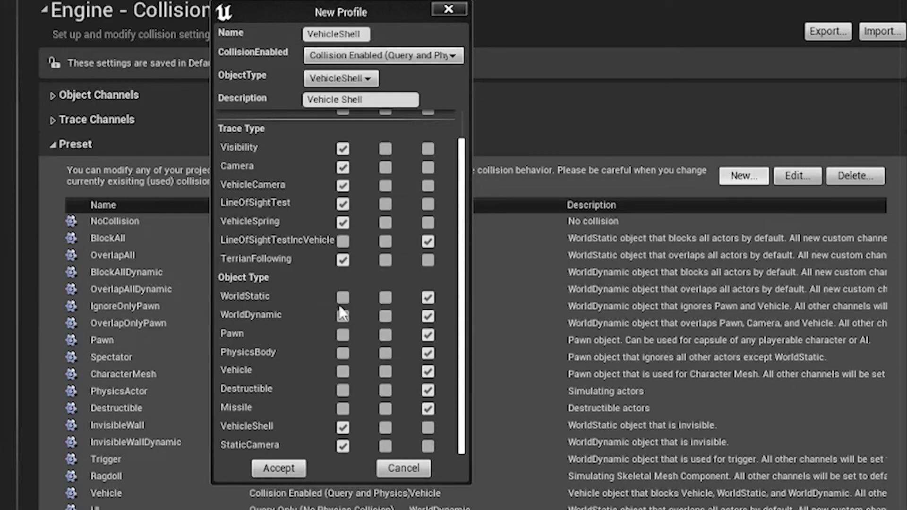
click(386, 298)
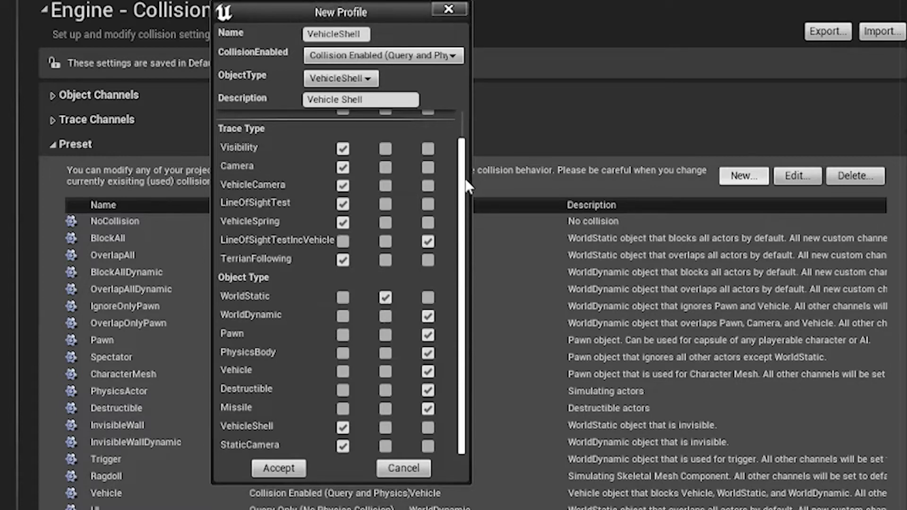
click(386, 316)
key(alt+Tab)
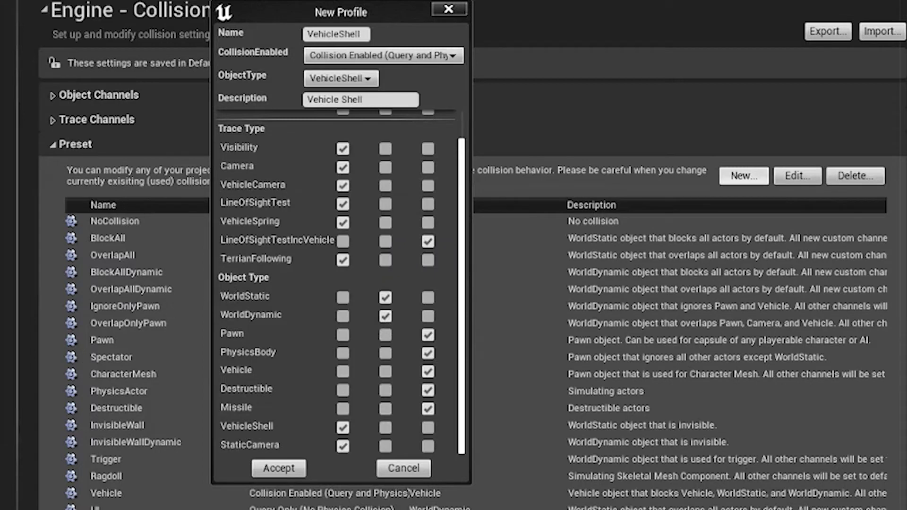
Step: Set the VehicleShell preset's responses to the Pawn and Vehicle object types to Ignore
click(345, 337)
click(342, 372)
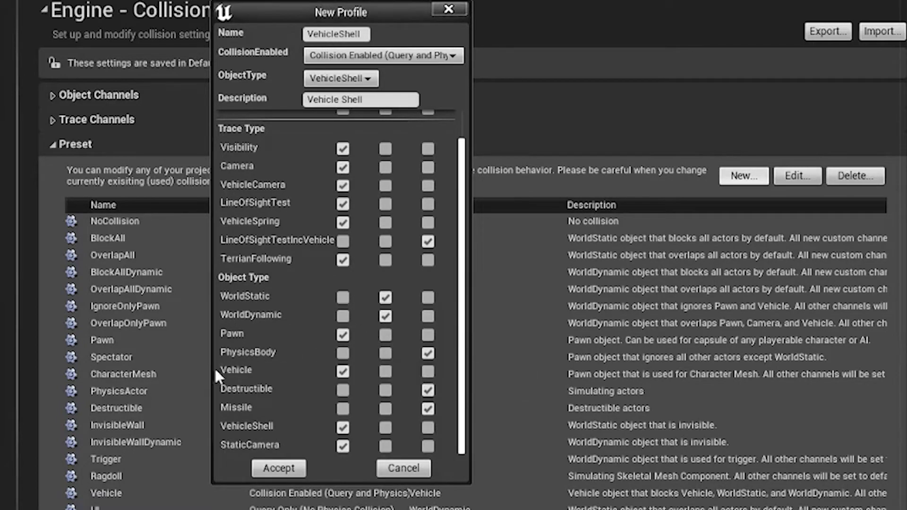
key(alt+Tab)
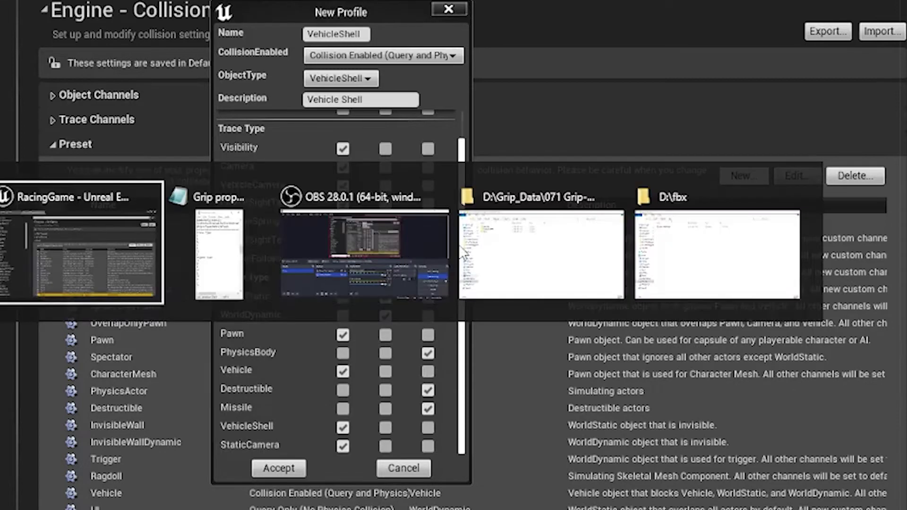
key(Escape)
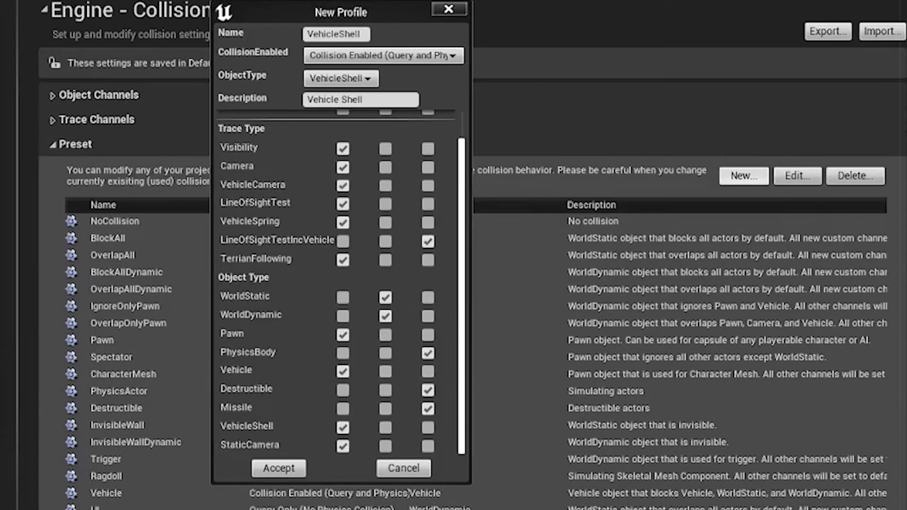
Step: Set the preset's response to VehicleShell to Block and to StaticCamera to Overlap, and accept the new profile
click(427, 427)
click(385, 446)
key(alt+Tab)
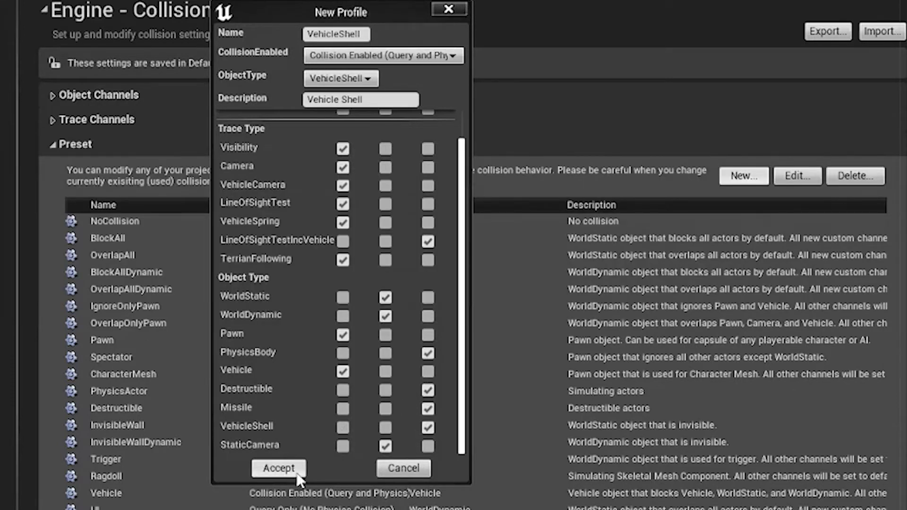
click(279, 468)
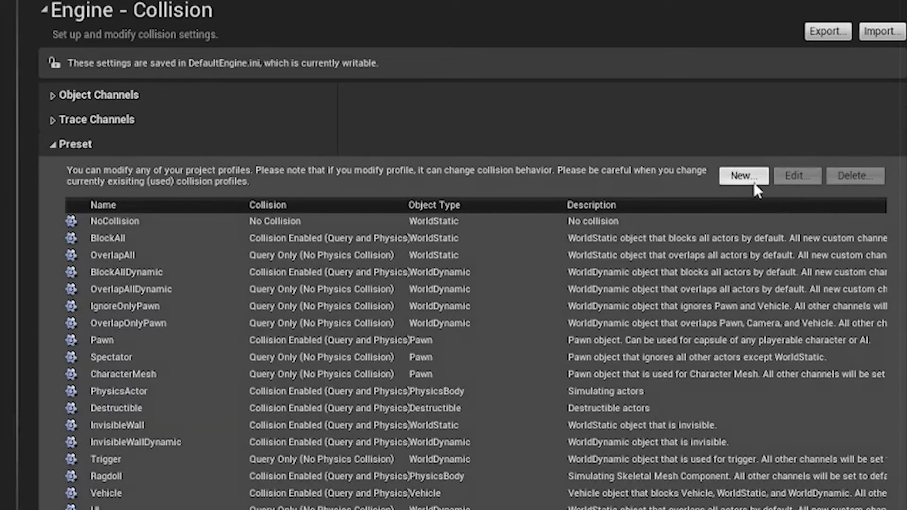
Step: Start a new collision preset named ForceField and set it to Collision Enabled (Query and Physics)
click(744, 176)
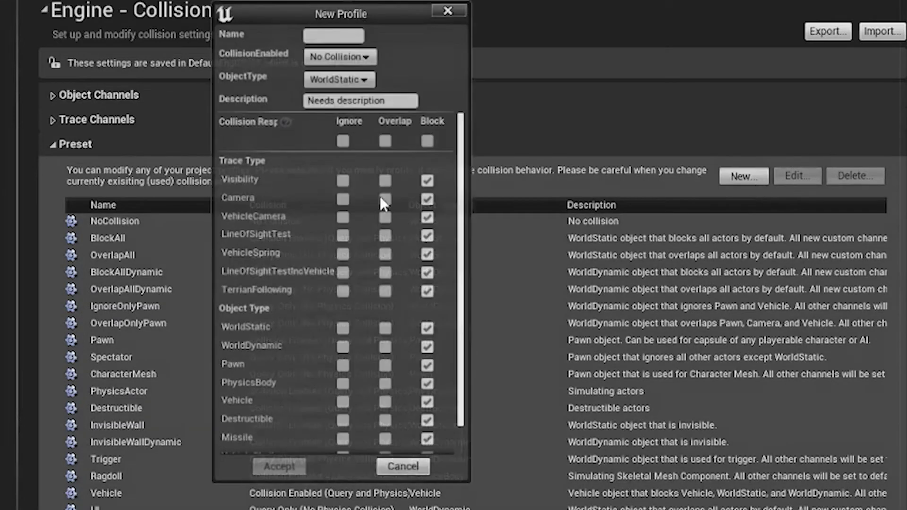
click(358, 35)
text(For)
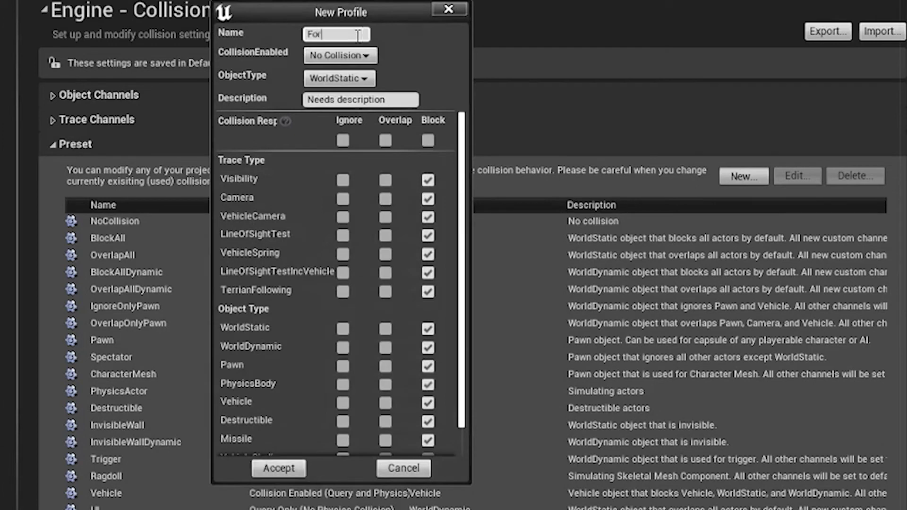
text(ceField)
key(alt+Tab)
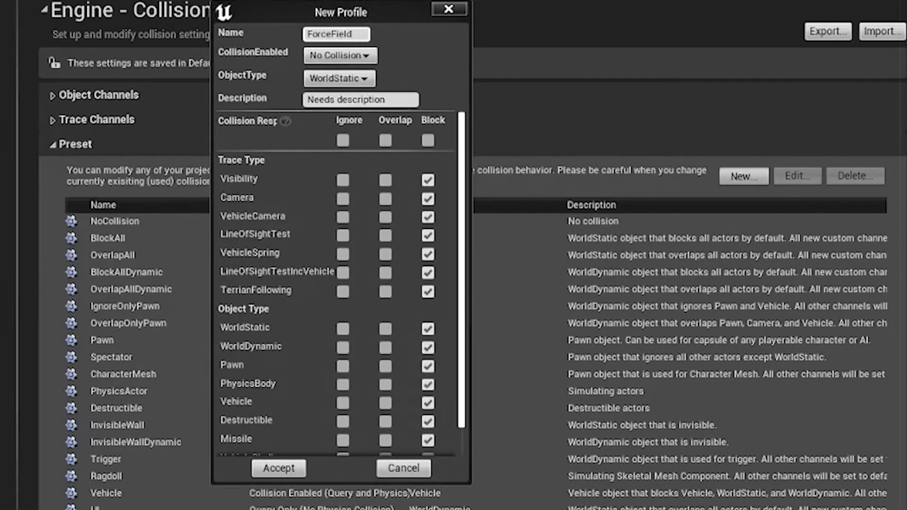
click(350, 55)
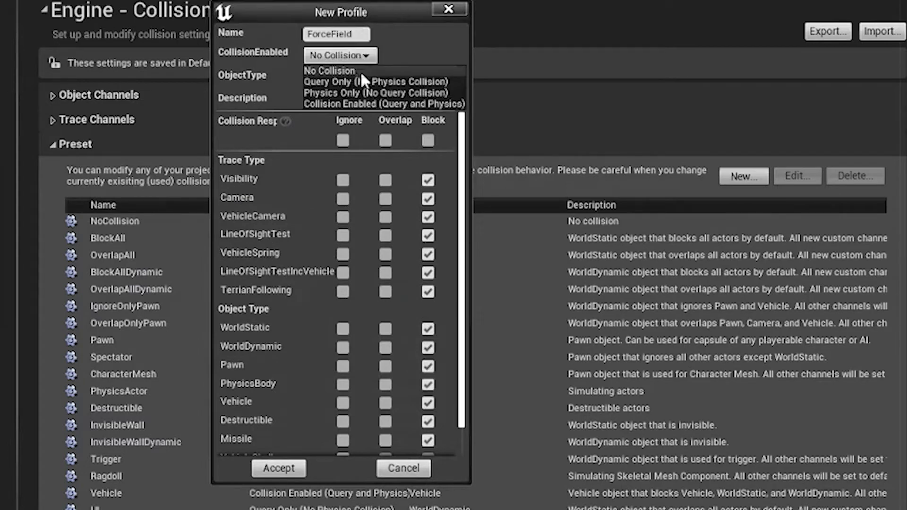
click(373, 103)
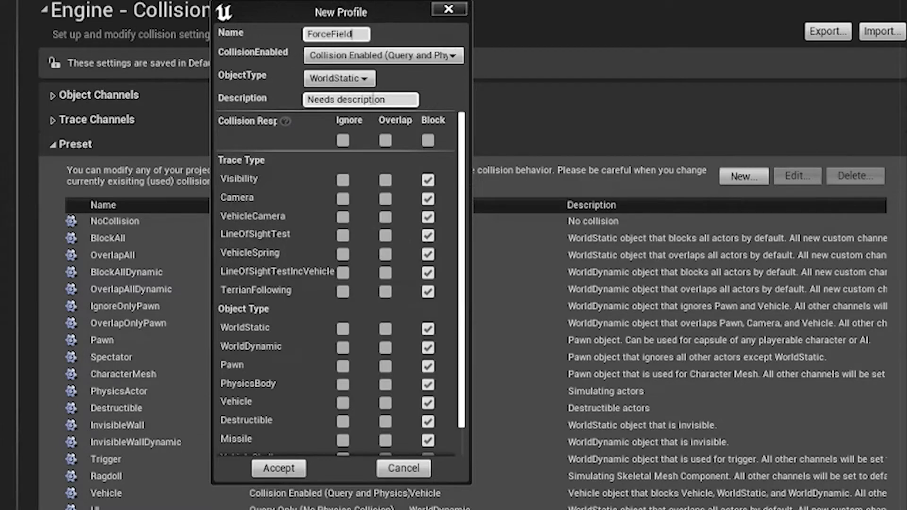
Step: Replace the ForceField preset's placeholder description with "Force Field"
click(395, 100)
click(356, 34)
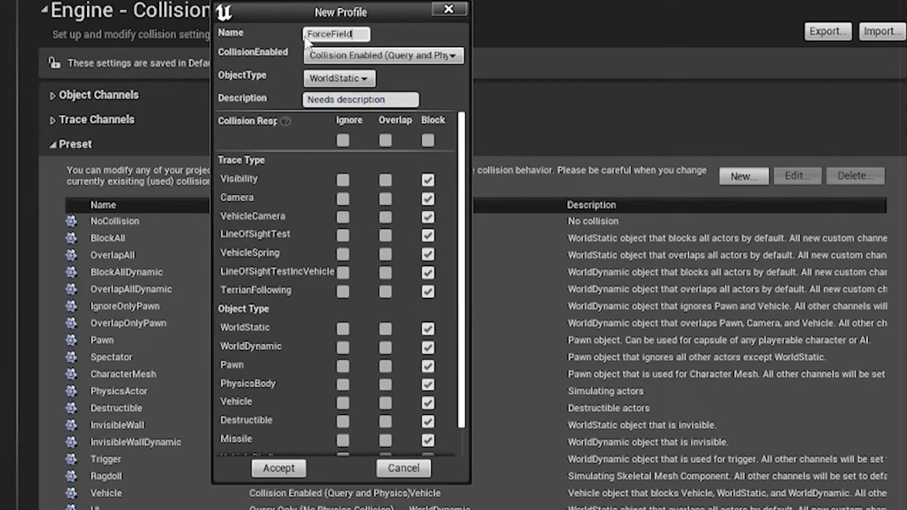
double_click(336, 34)
key(ctrl+c)
click(325, 100)
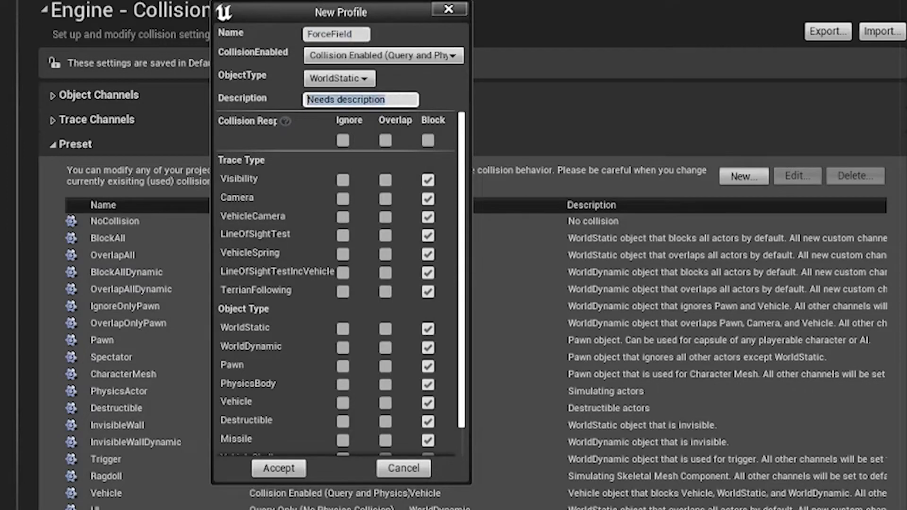
key(ctrl+v)
click(334, 100)
click(400, 99)
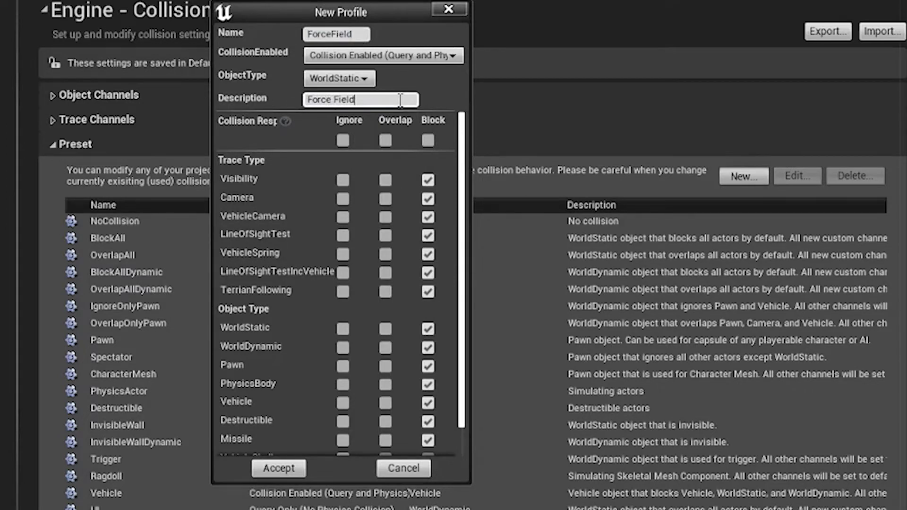
key(alt+Tab)
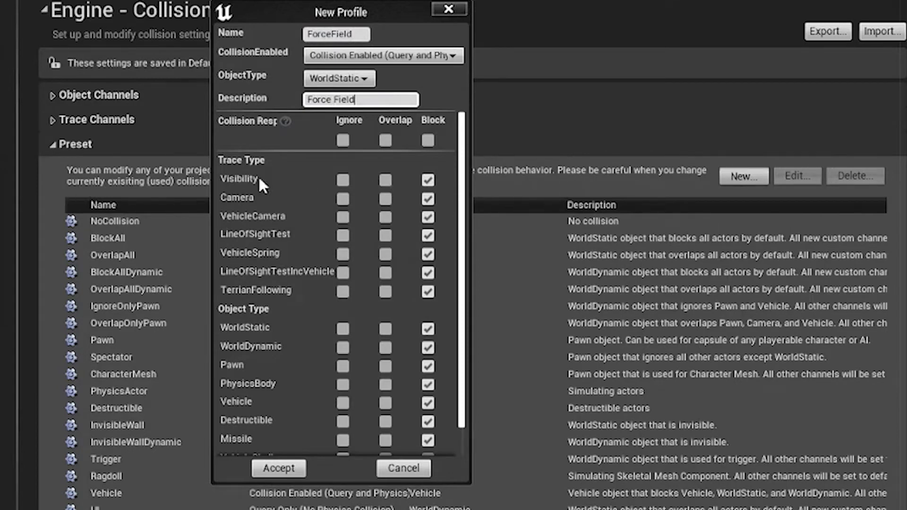
Step: Set the ForceField preset to Ignore for the Visibility, LineOfSightTest, LineOfSightTestIncVehicle and TerrianFollowing traces
key(alt+Tab)
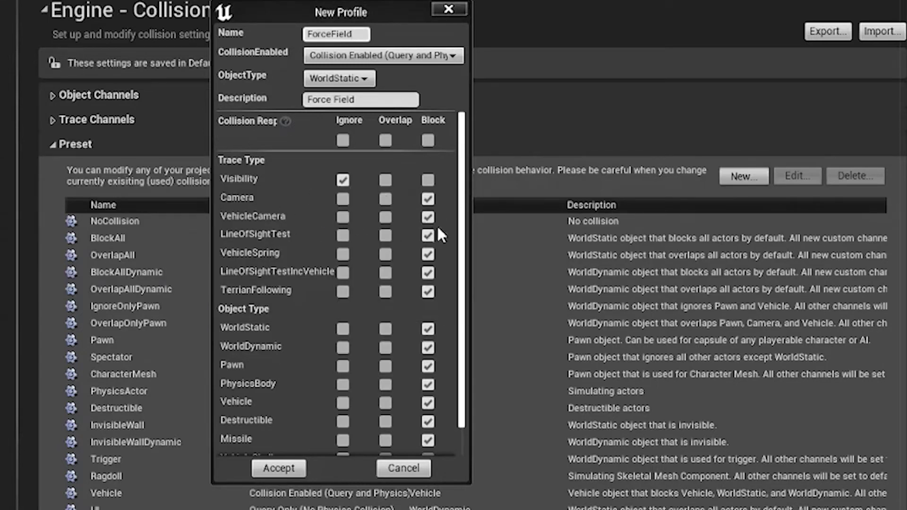
click(339, 237)
click(342, 274)
click(342, 291)
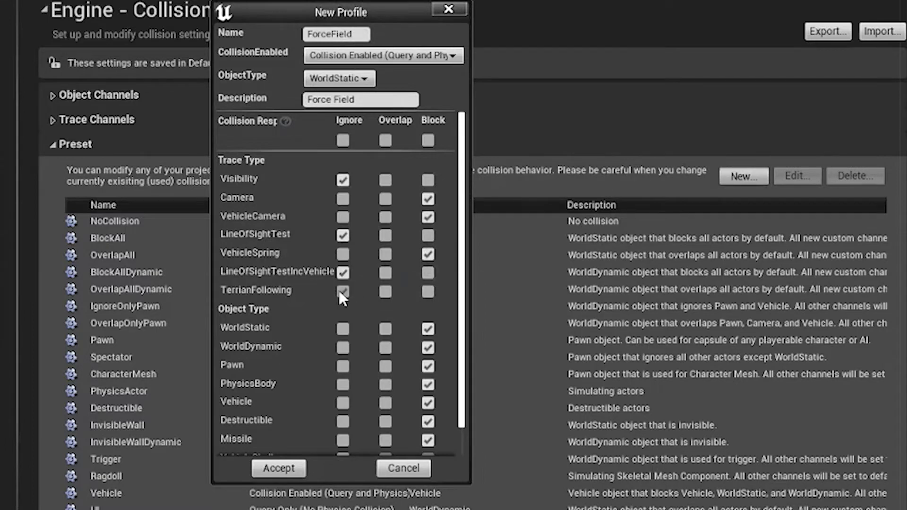
key(alt+Tab)
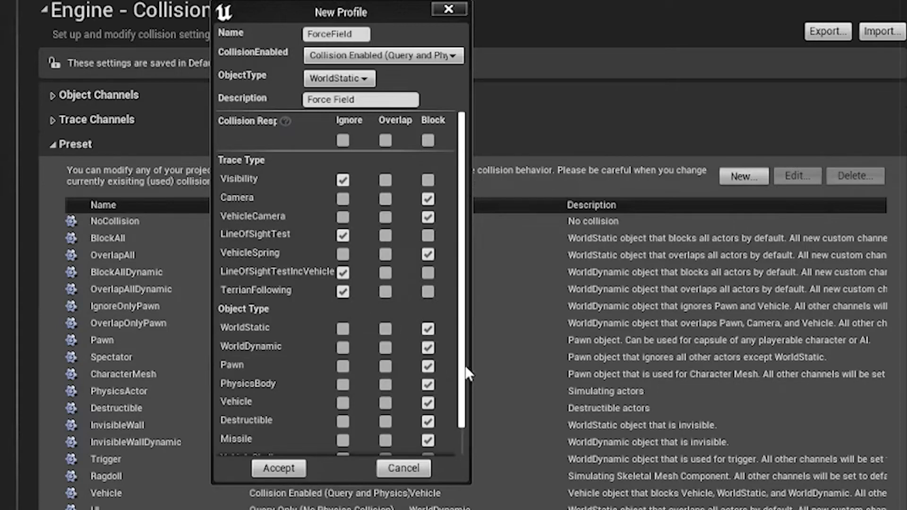
Step: Set the ForceField preset's response to the Missile object type to Ignore and accept the new profile
scroll(466, 374, down, 2)
key(alt+Tab)
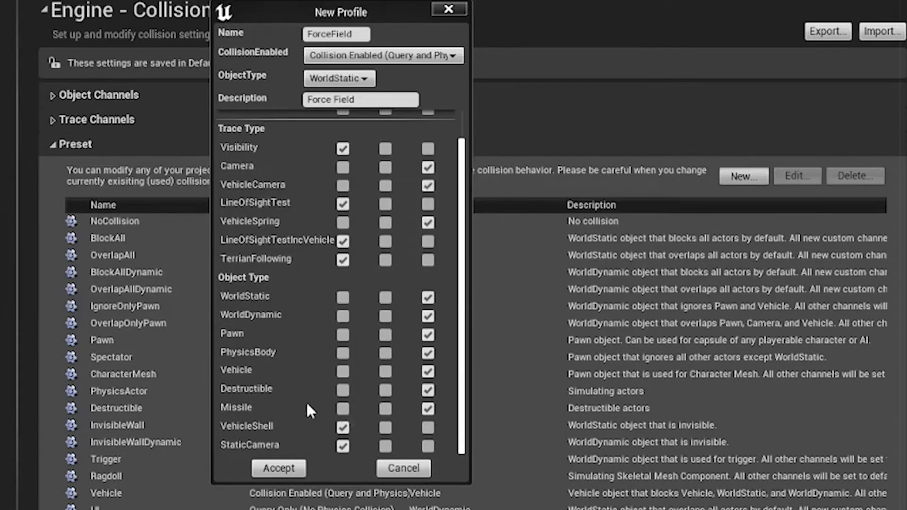
click(343, 409)
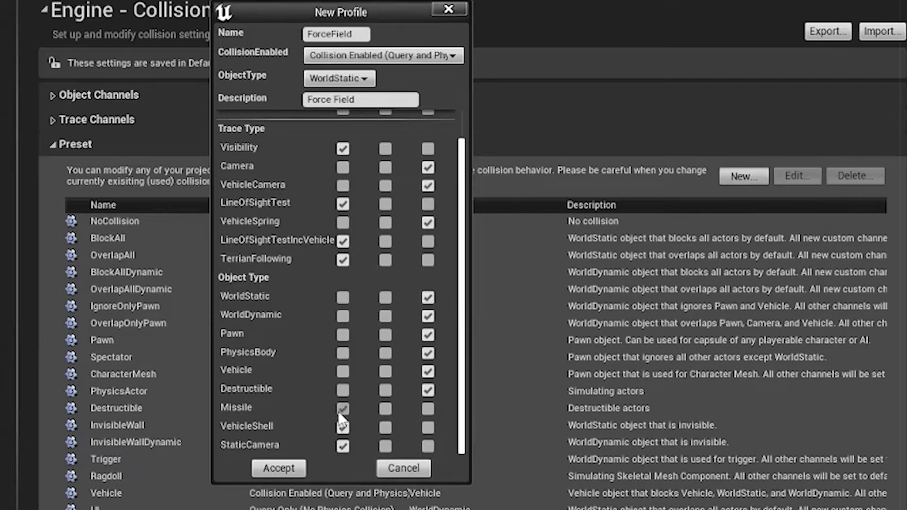
click(299, 468)
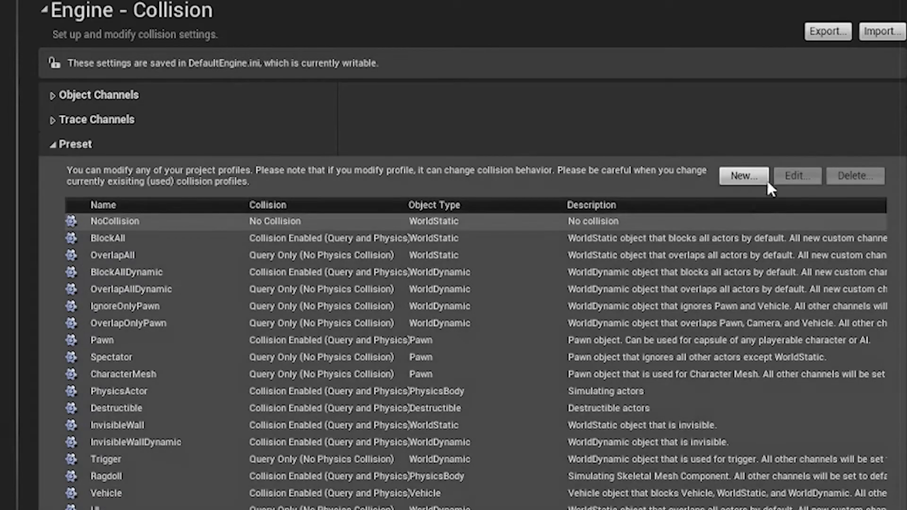
Step: Start a new collision preset named StaticCamera, set to Query Only (No Physics Collision) with the StaticCamera object type
click(751, 177)
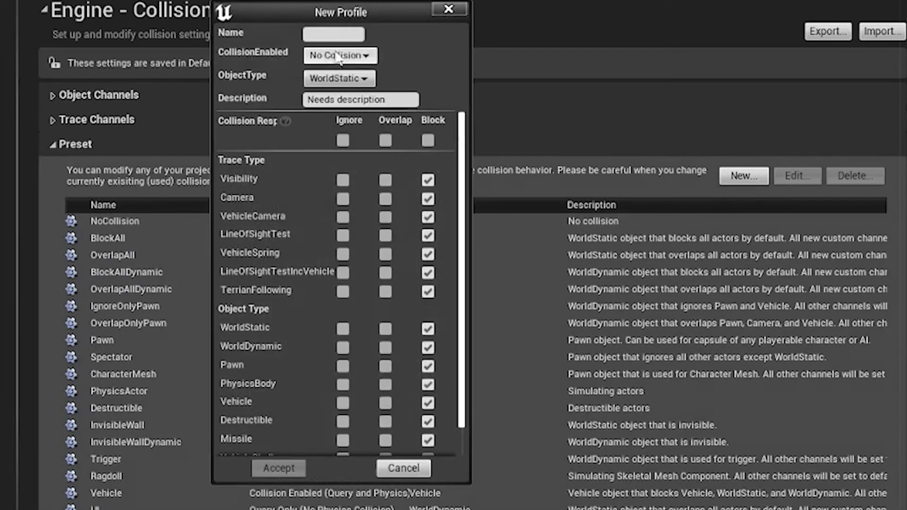
click(336, 38)
text(Stat)
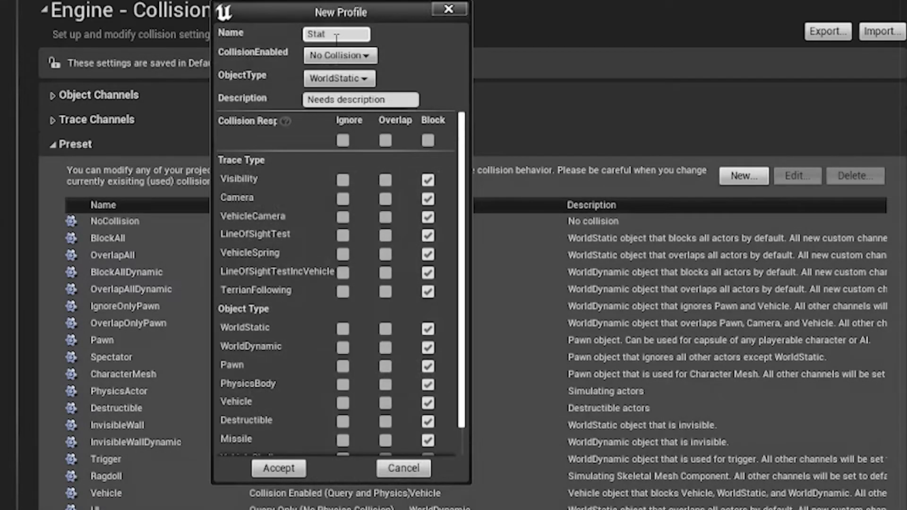
text(icCamera)
click(343, 64)
click(344, 79)
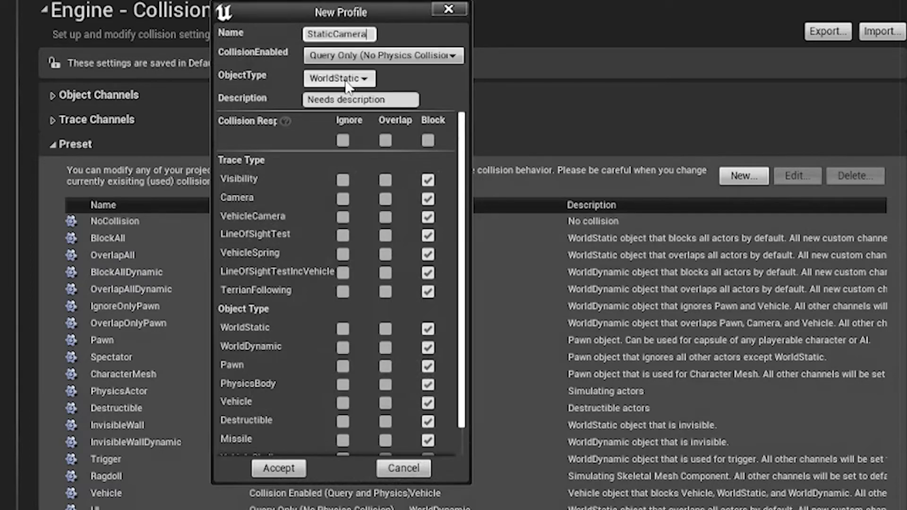
key(alt+Tab)
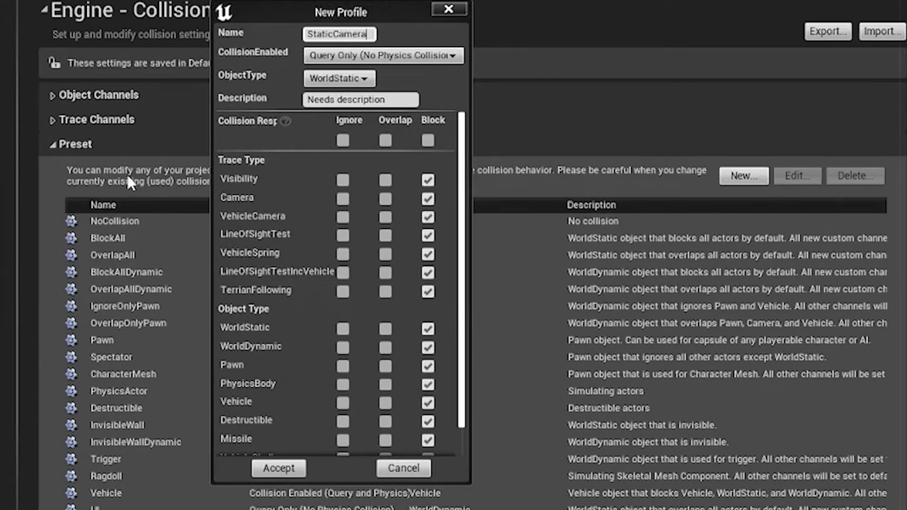
click(339, 78)
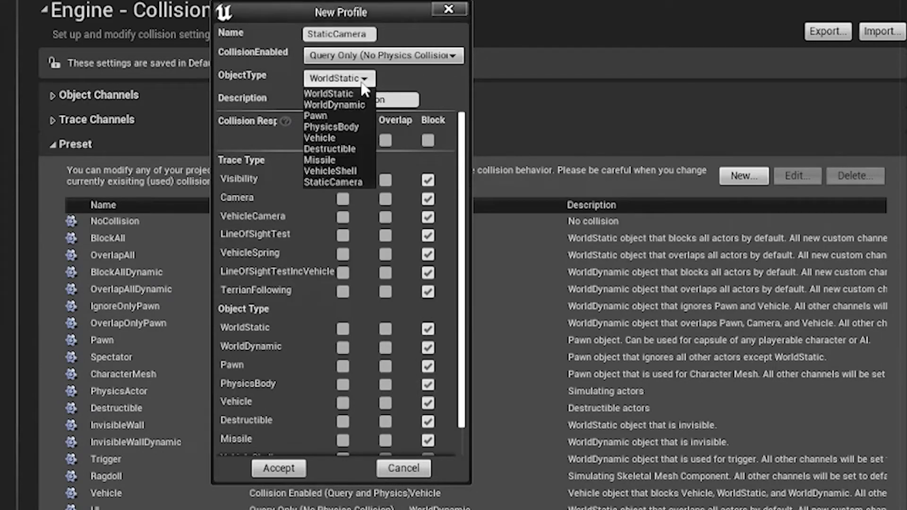
click(357, 181)
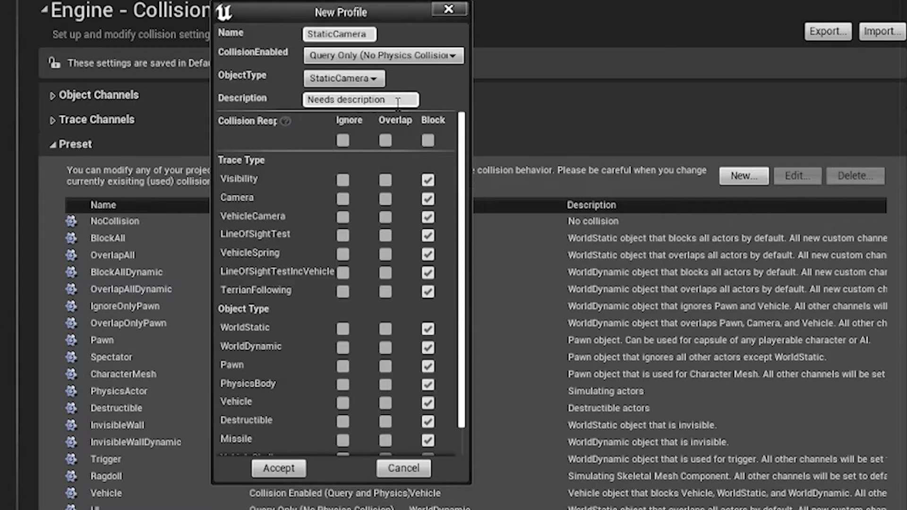
Step: Replace the StaticCamera preset's placeholder description with "Dynamic Static Camera"
key(Tab)
key(Tab)
text(Camera)
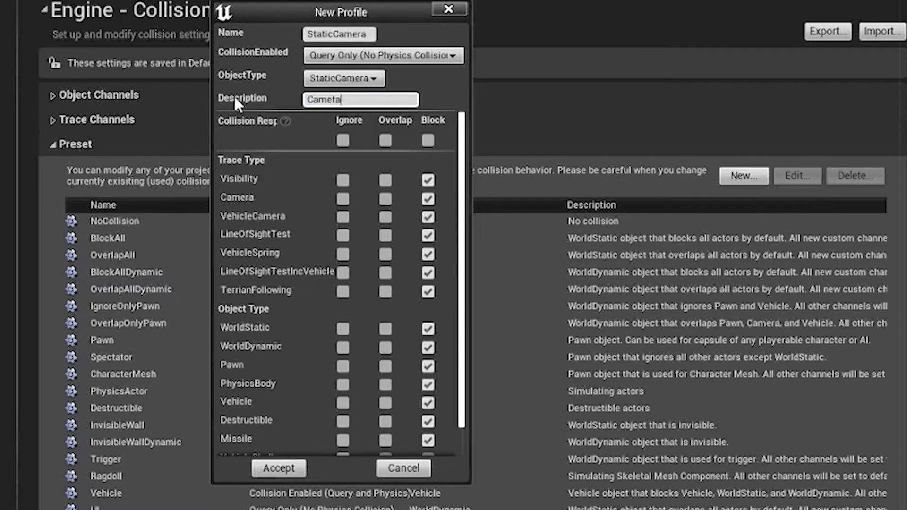
key(BackSpace)
key(BackSpace)
key(BackSpace)
key(BackSpace)
key(BackSpace)
key(BackSpace)
text(Dynamic Static Camera)
key(alt+Tab)
key(Escape)
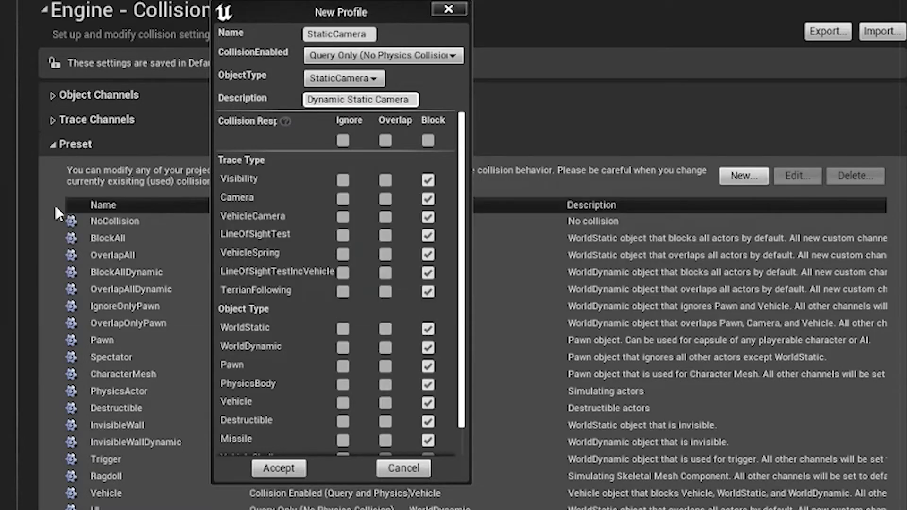
Step: Set the StaticCamera preset's response to all seven trace types, from Visibility through TerrianFollowing, to Ignore
click(349, 179)
click(346, 198)
click(344, 217)
click(343, 236)
click(344, 254)
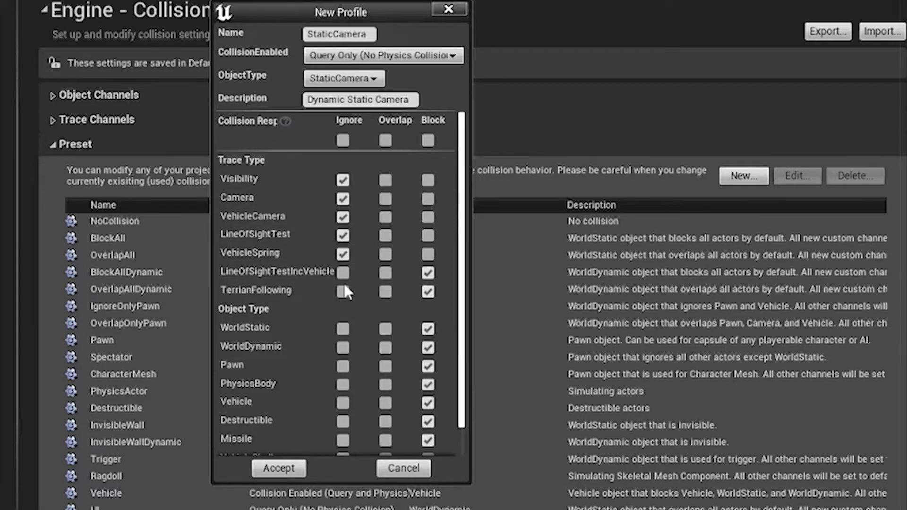
click(344, 273)
click(343, 291)
key(alt+Tab)
key(Escape)
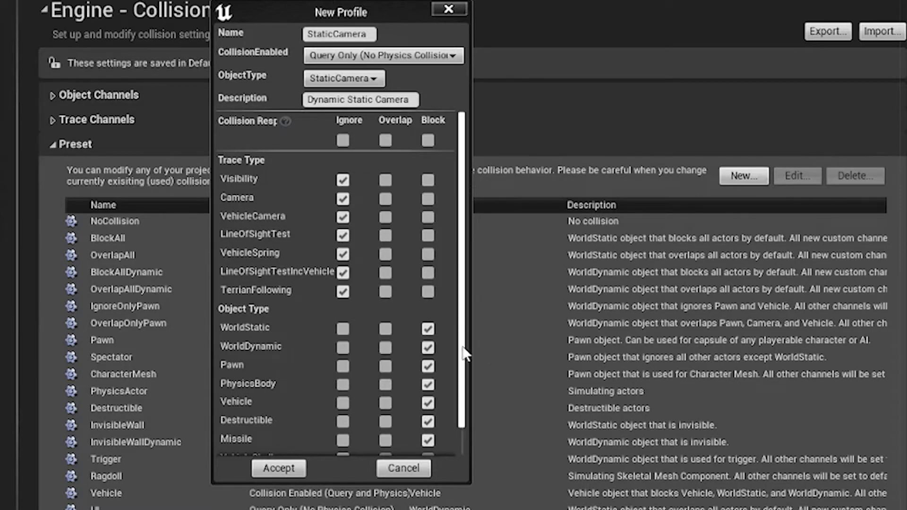
Step: Set the StaticCamera preset to Ignore the WorldStatic, WorldDynamic, Pawn, PhysicsBody, Vehicle, Destructible and Missile object types
scroll(465, 353, down, 2)
click(343, 298)
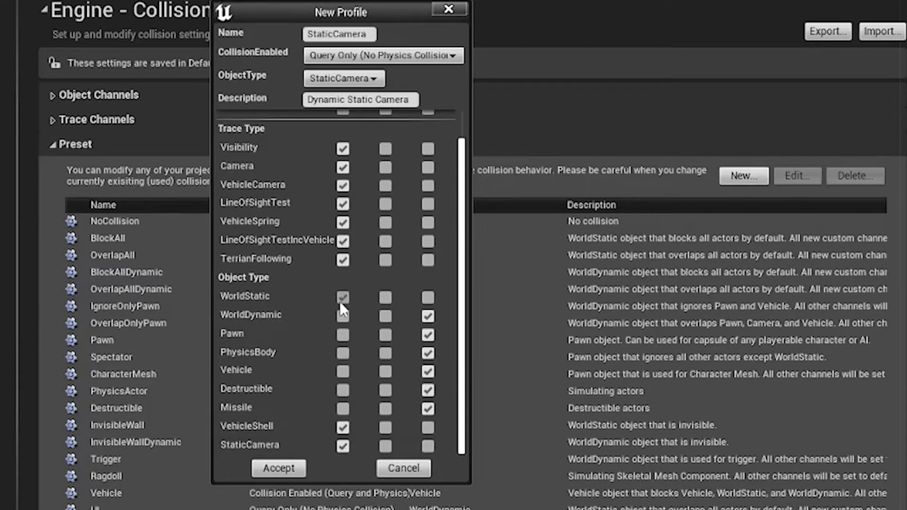
click(343, 335)
click(344, 317)
click(341, 355)
click(341, 372)
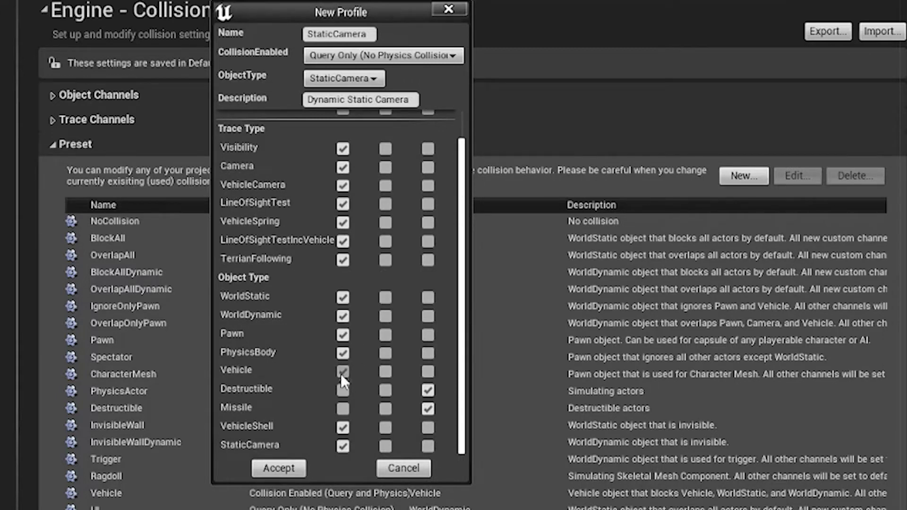
click(342, 390)
click(342, 409)
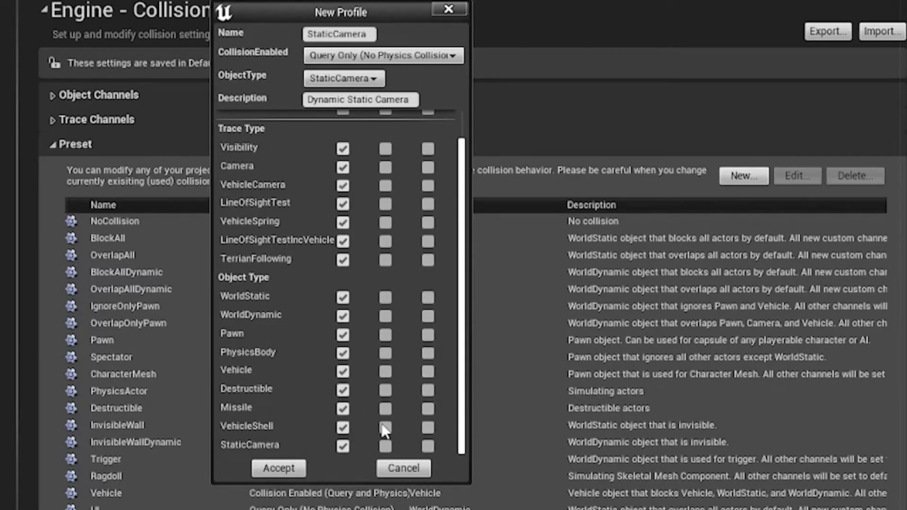
key(alt+Tab)
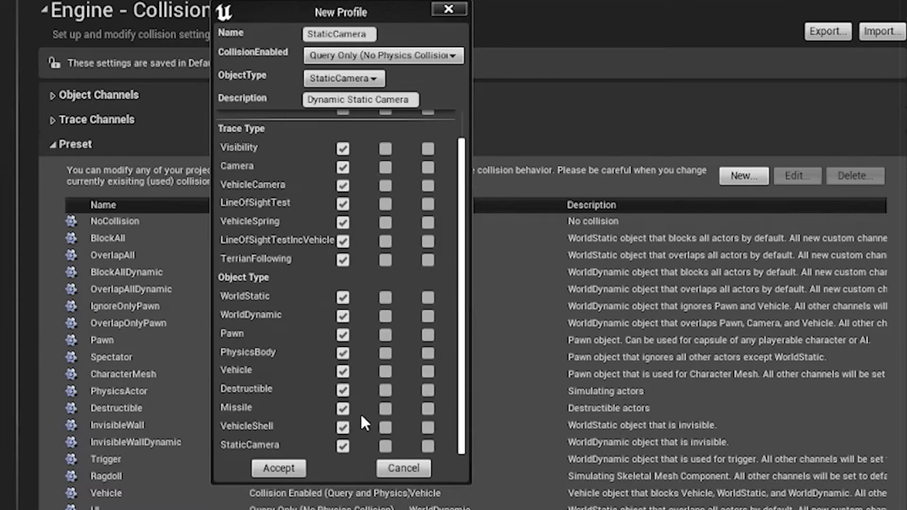
Step: Set the StaticCamera preset's response to the VehicleShell object type to Overlap and accept the new profile
click(382, 428)
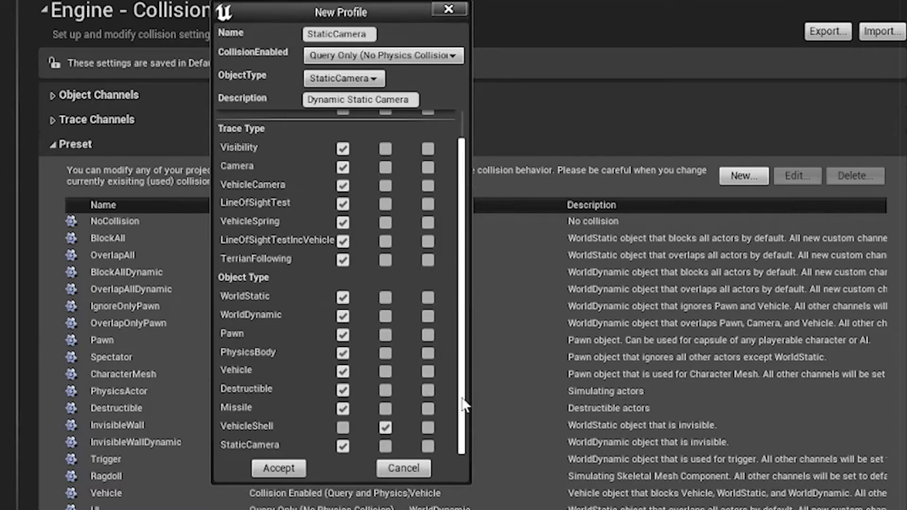
key(alt+Tab)
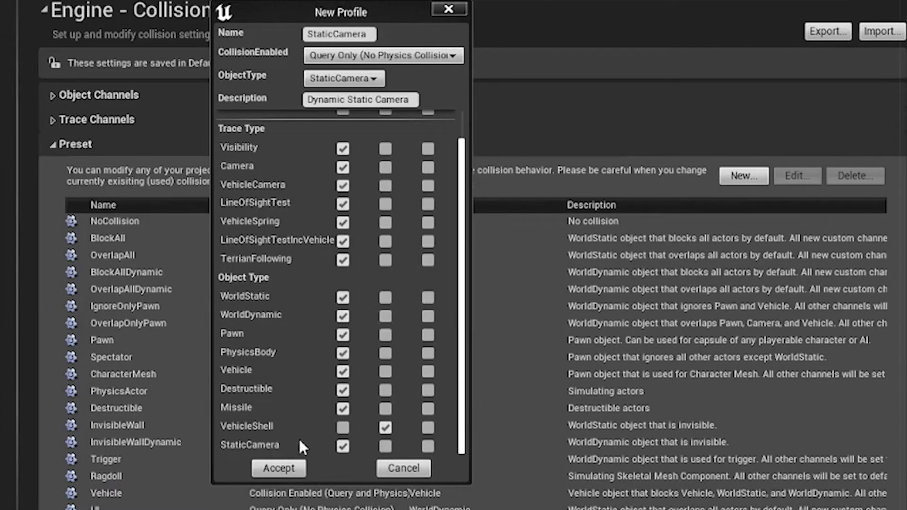
click(278, 474)
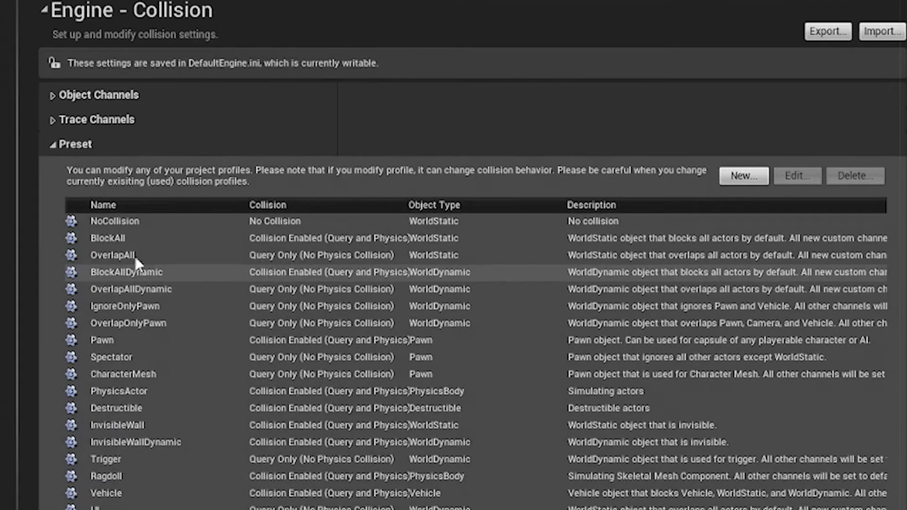
Step: Edit the existing Vehicle preset to Ignore the Camera, VehicleCamera, LineOfSightTest, VehicleSpring and TerrianFollowing traces
click(123, 491)
click(817, 177)
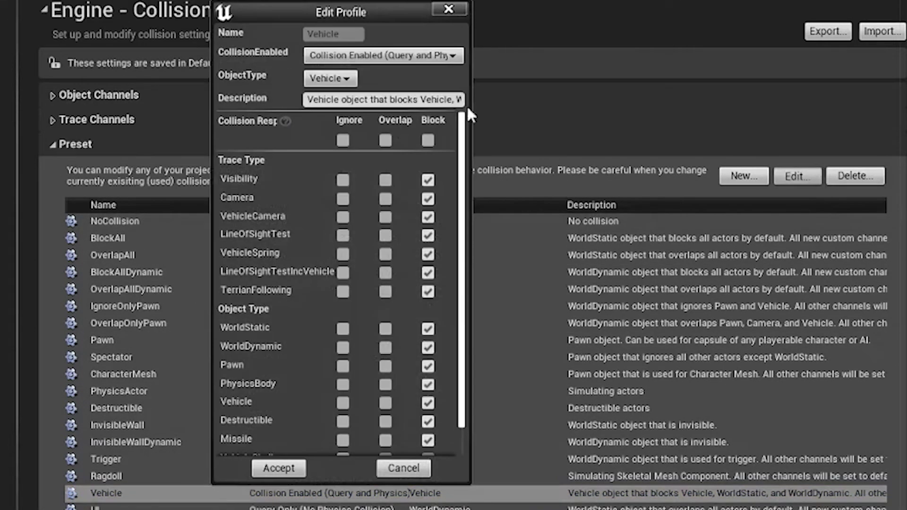
key(alt+Tab)
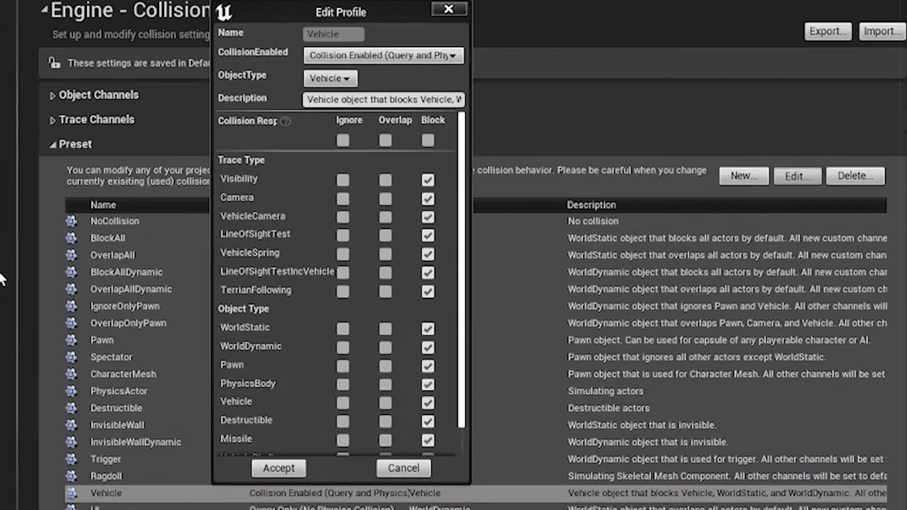
scroll(454, 213, down, 2)
key(alt+Tab)
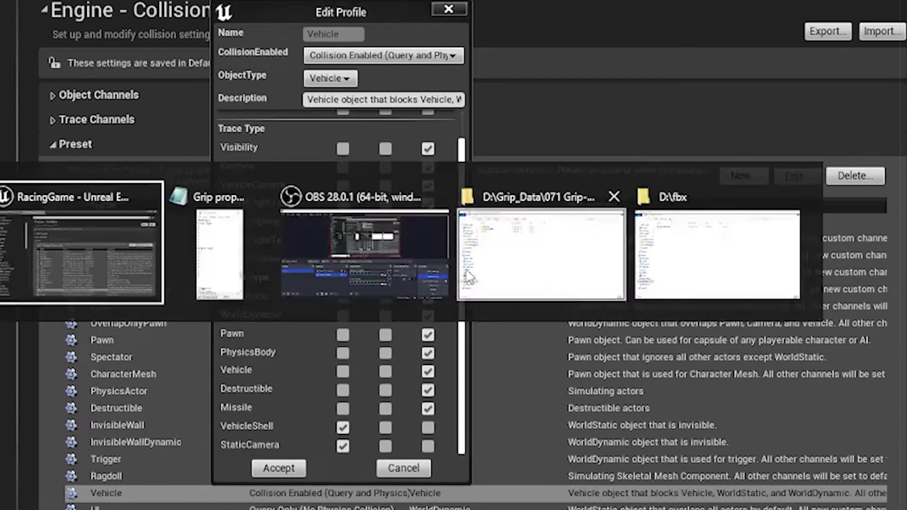
key(alt+Tab)
key(Escape)
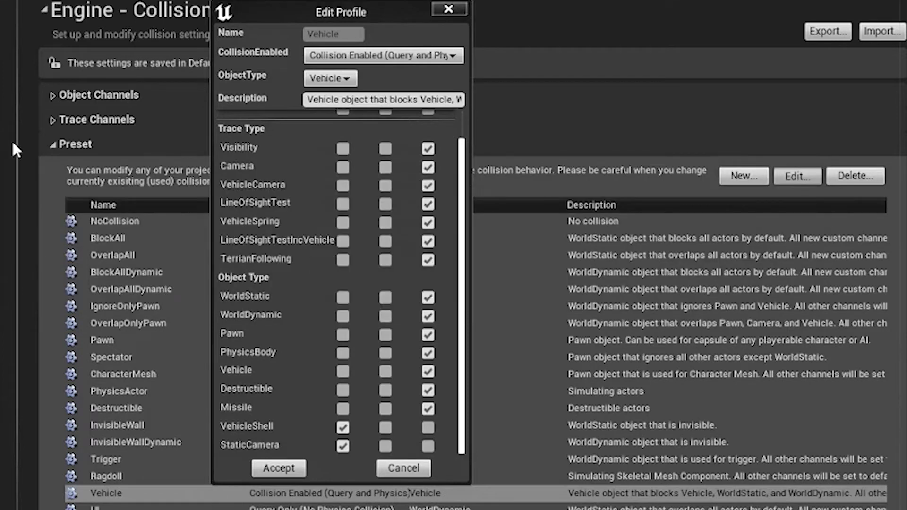
click(348, 168)
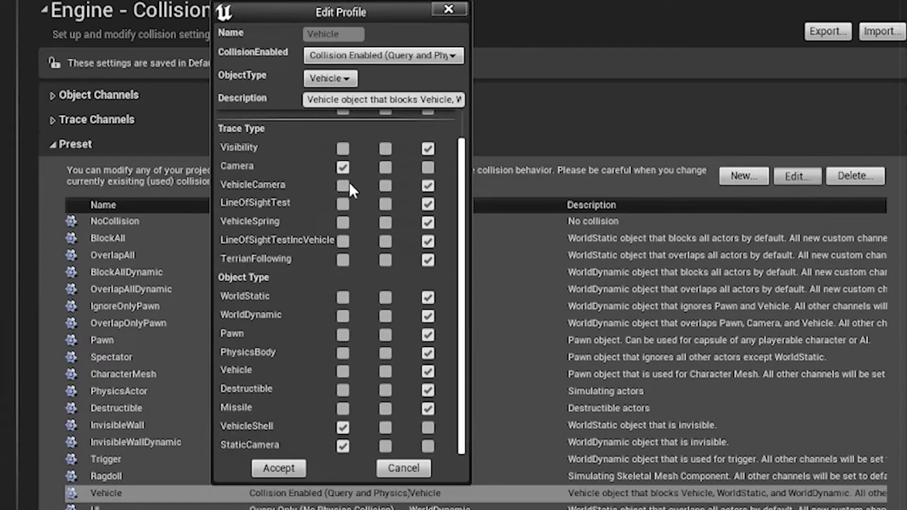
click(347, 186)
click(345, 204)
click(344, 223)
key(alt+Tab)
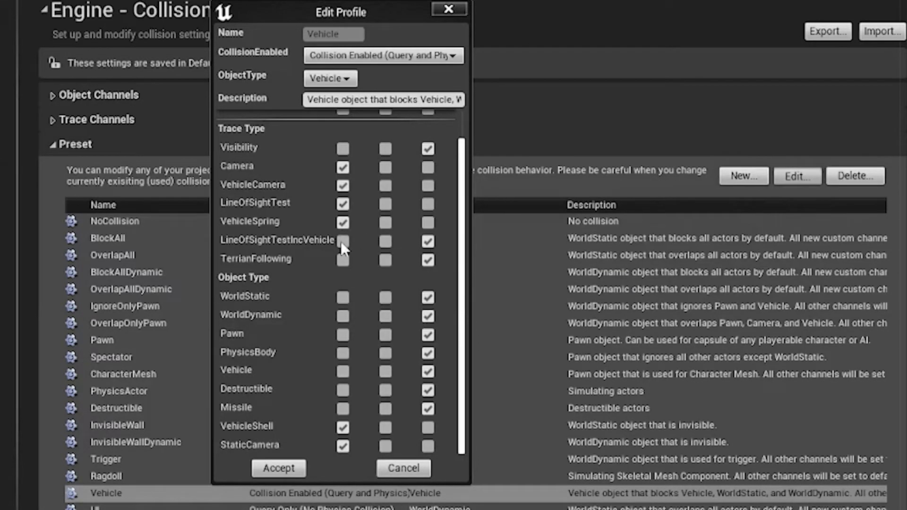
click(345, 261)
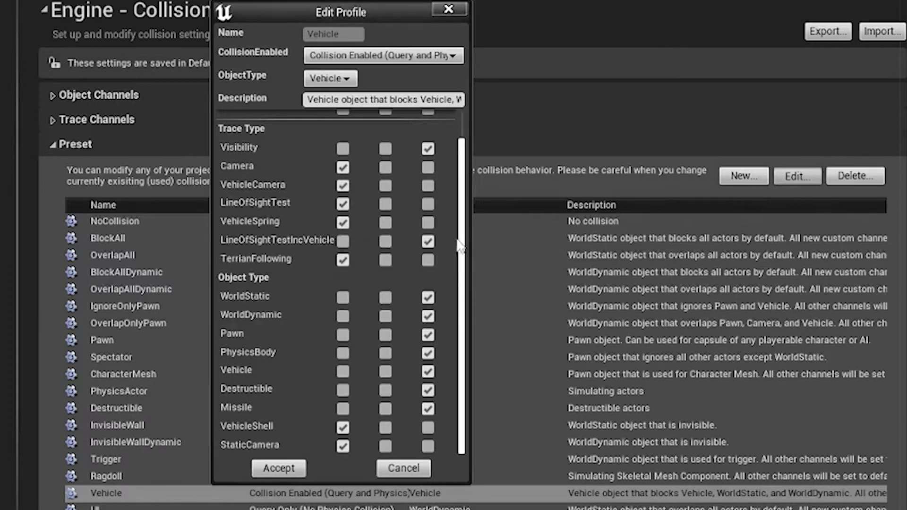
Step: Set the Vehicle preset to Ignore the PhysicsBody, Vehicle, Destructible and Missile object types and accept the profile
key(alt+Tab)
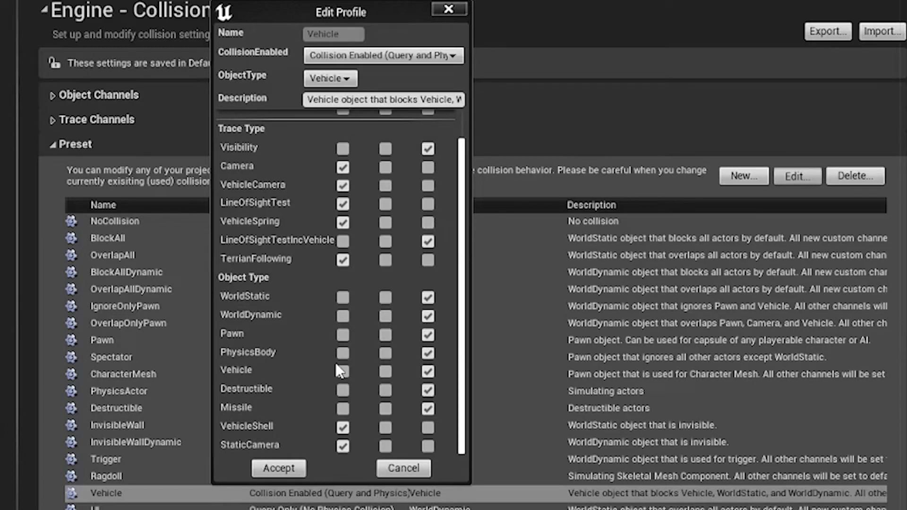
click(345, 351)
click(346, 370)
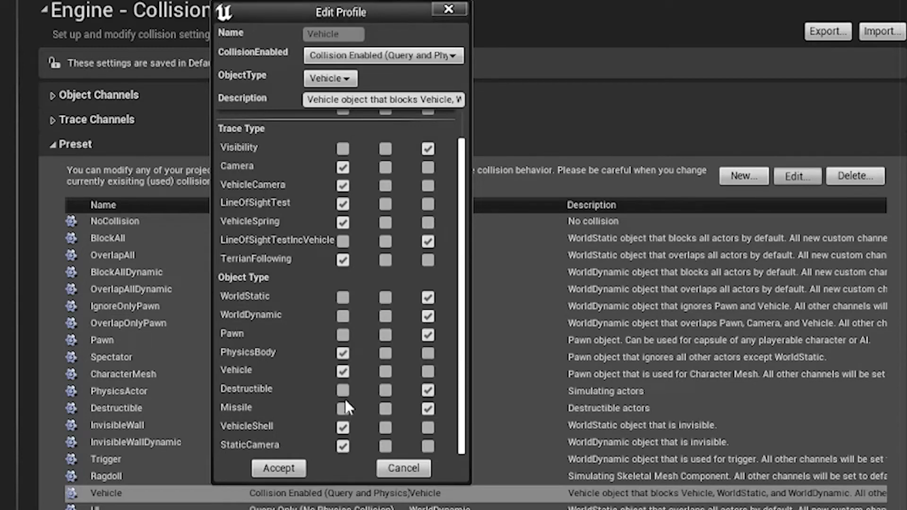
click(343, 390)
click(342, 408)
key(alt+Tab)
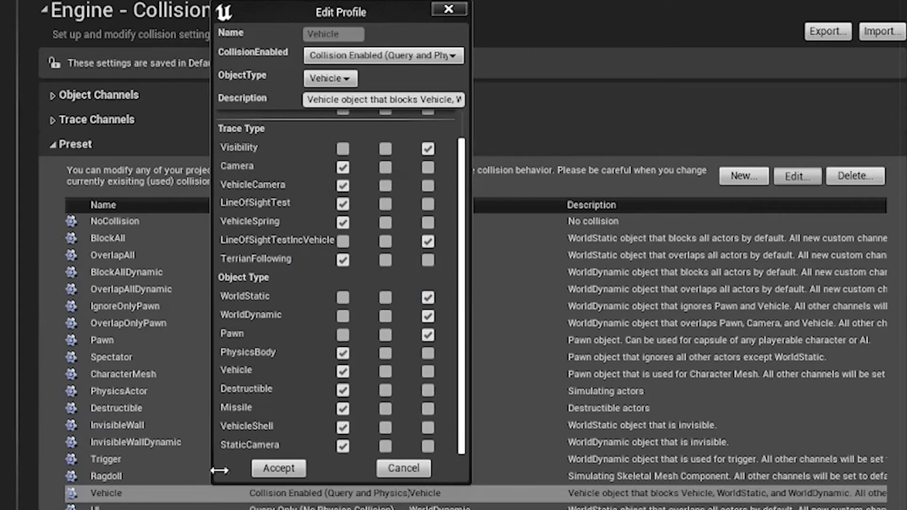
click(286, 468)
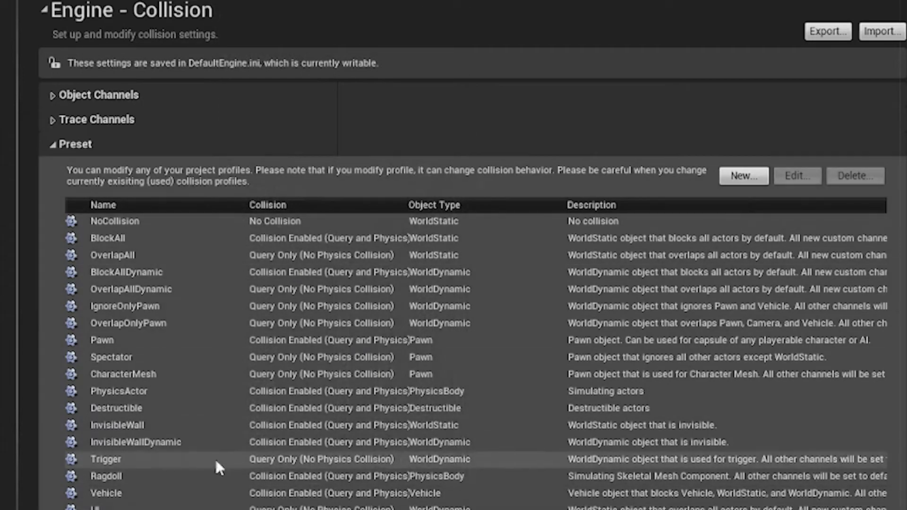
key(alt+Tab)
key(alt+Tab)
key(alt+shift+Tab)
key(alt+shift+Tab)
key(Escape)
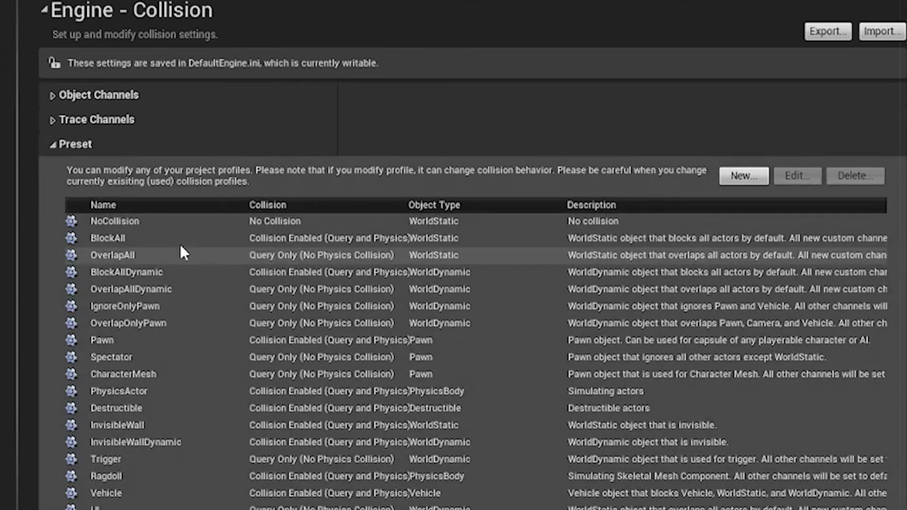
Step: Edit the Trigger preset to Overlap the VehicleCamera trace and Ignore the LineOfSightTest, VehicleSpring, LineOfSightTestIncVehicle and TerrianFollowing traces
click(112, 461)
click(798, 176)
key(alt+Tab)
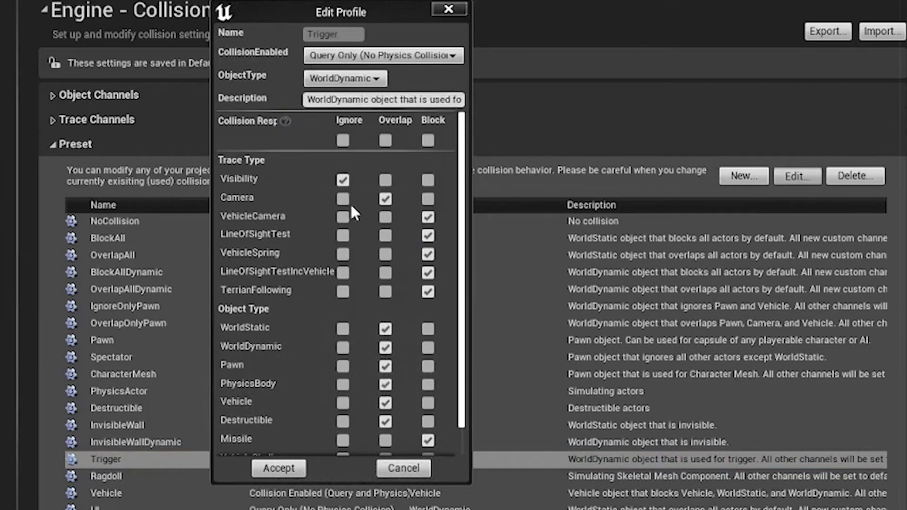
click(387, 218)
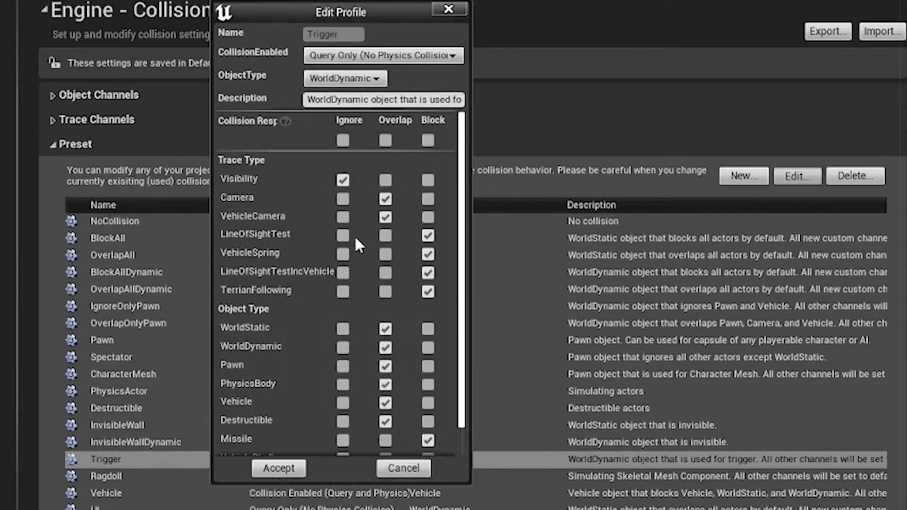
click(343, 235)
click(343, 255)
click(342, 273)
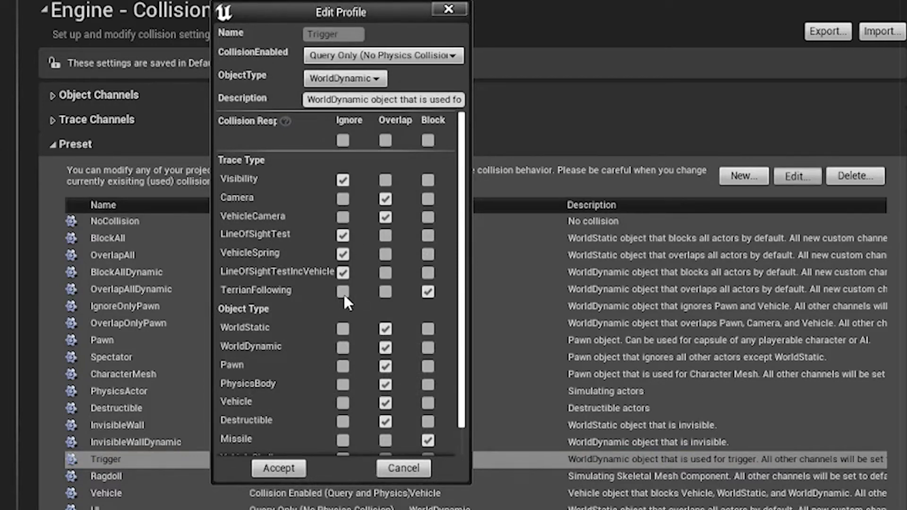
click(343, 291)
key(alt+Tab)
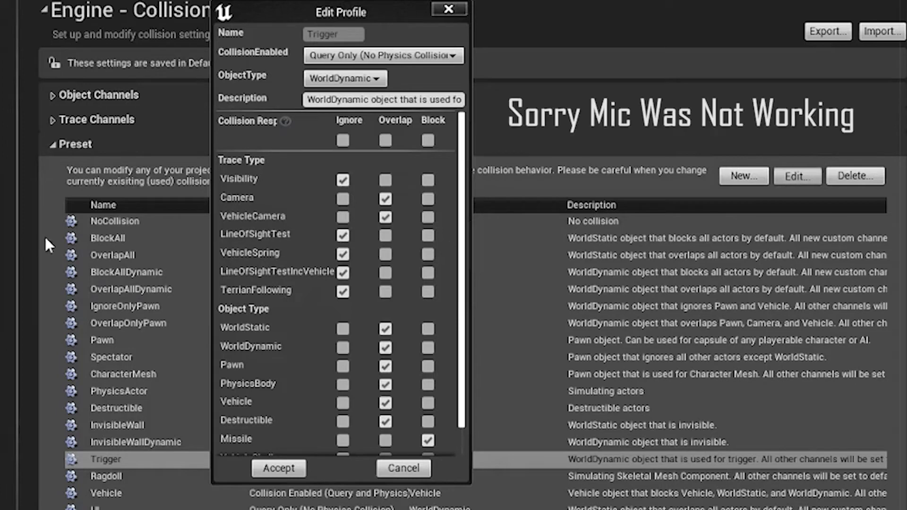
Step: Set the Trigger preset's responses to the Missile and VehicleShell object types to Overlap and accept the profile
scroll(444, 394, down, 2)
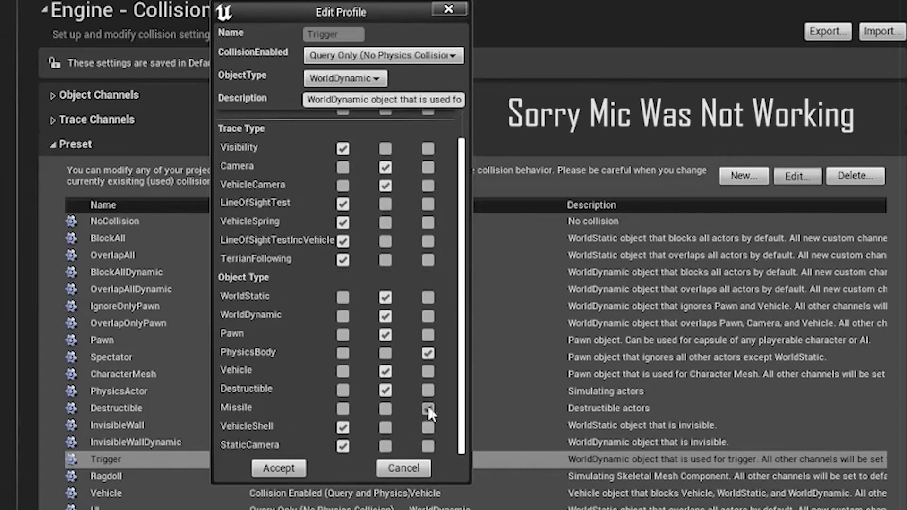
click(385, 409)
click(385, 427)
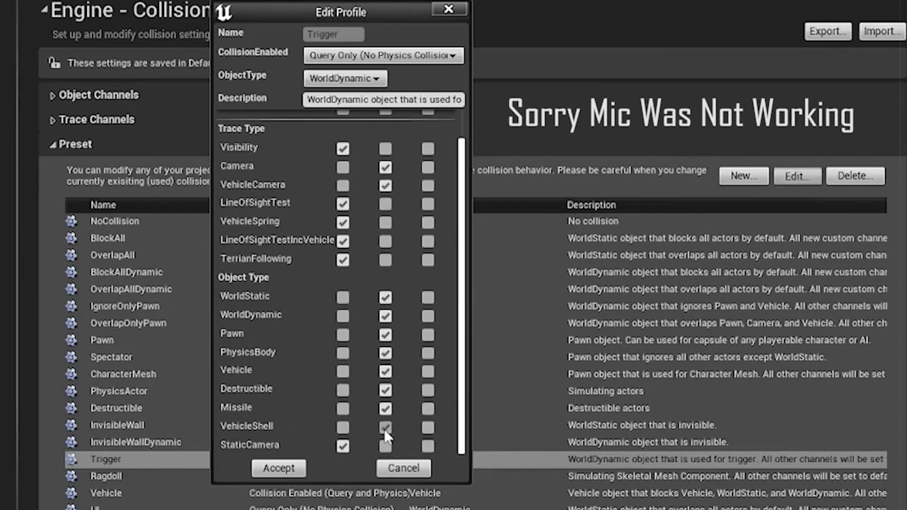
key(alt+Tab)
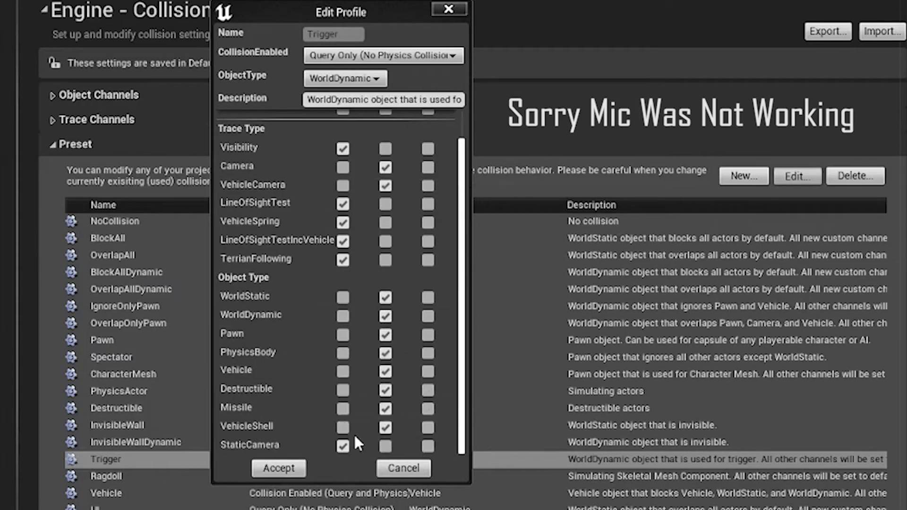
click(290, 469)
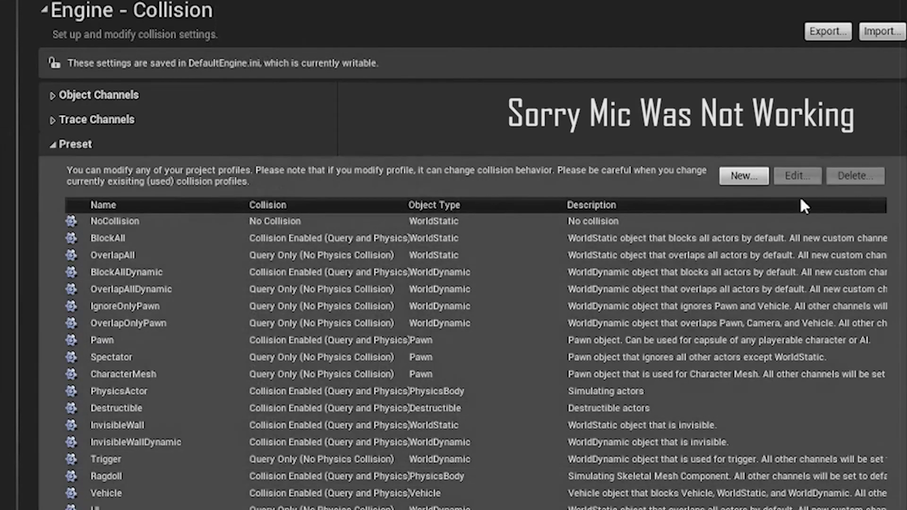
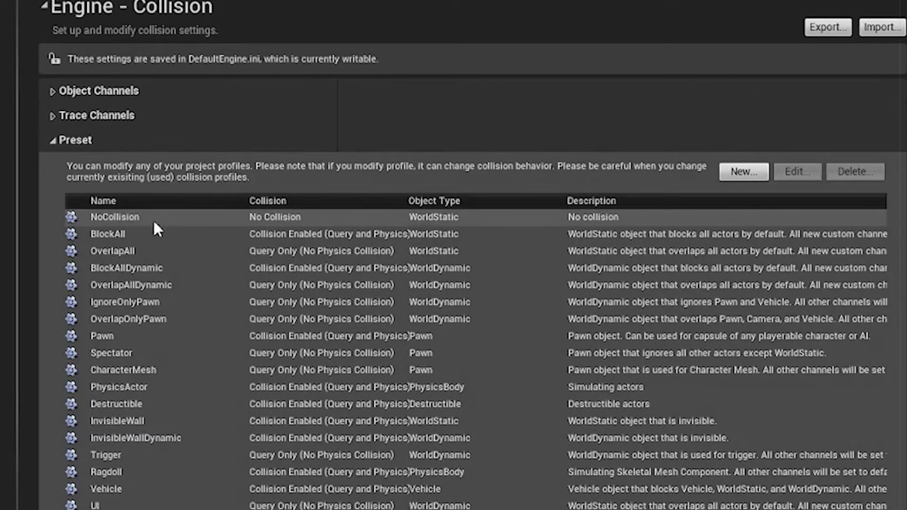
Step: Reopen the Trigger preset and set its Visibility, Camera and VehicleCamera trace responses to Block
click(124, 455)
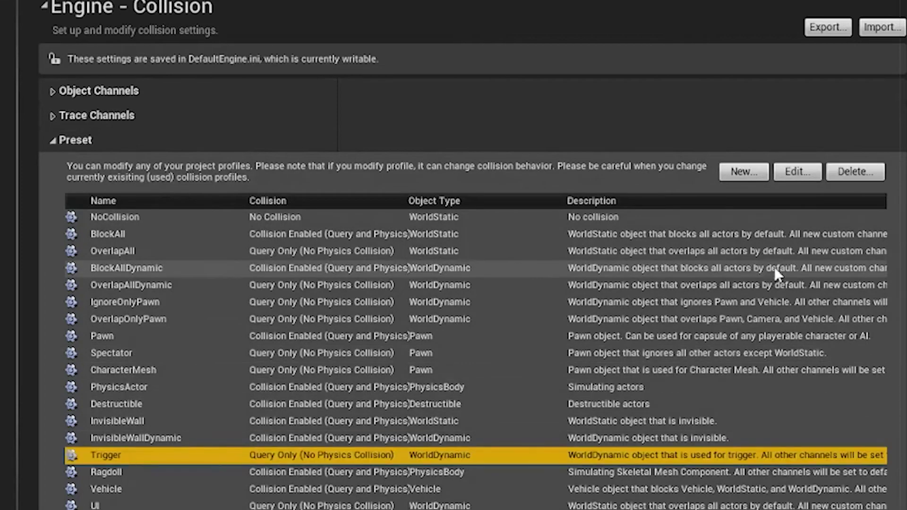
click(803, 174)
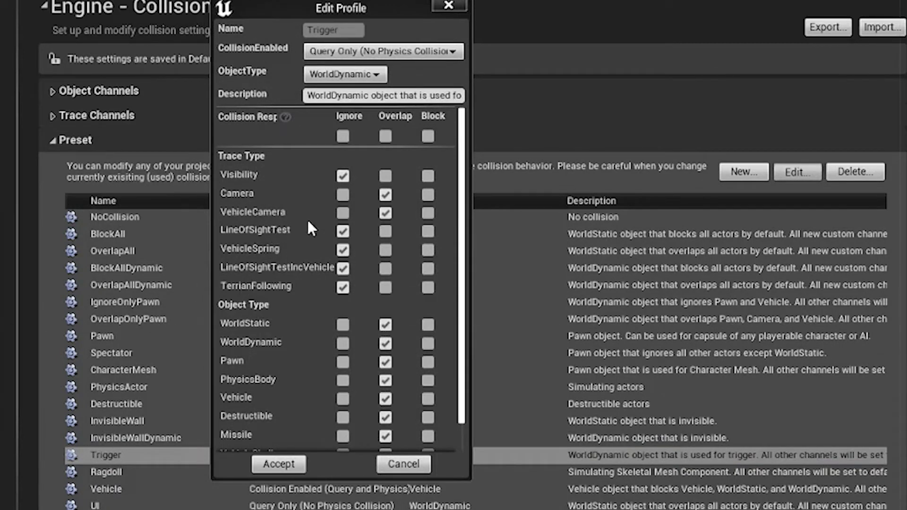
click(427, 195)
click(427, 213)
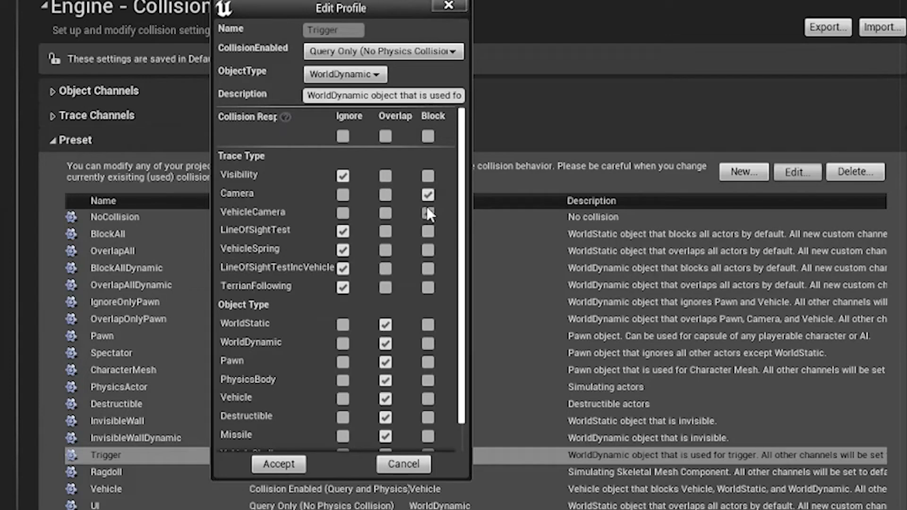
click(427, 176)
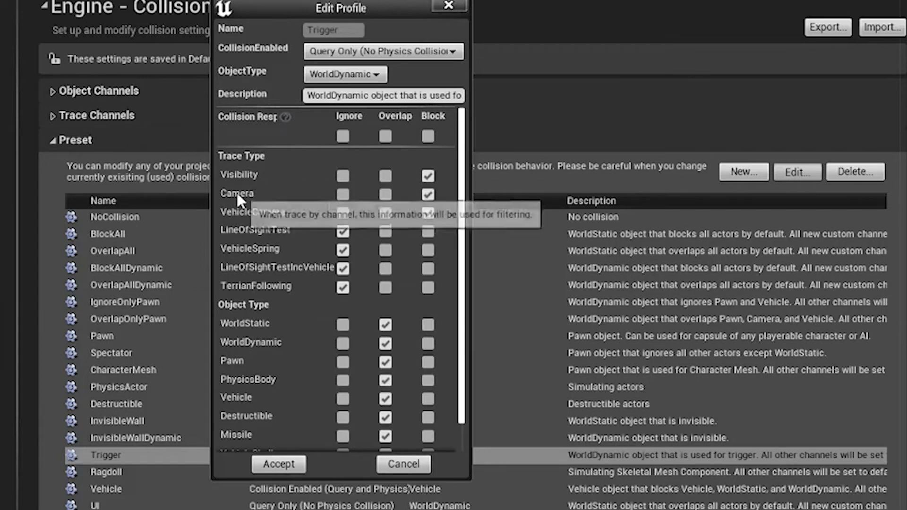
mouse_move(244, 176)
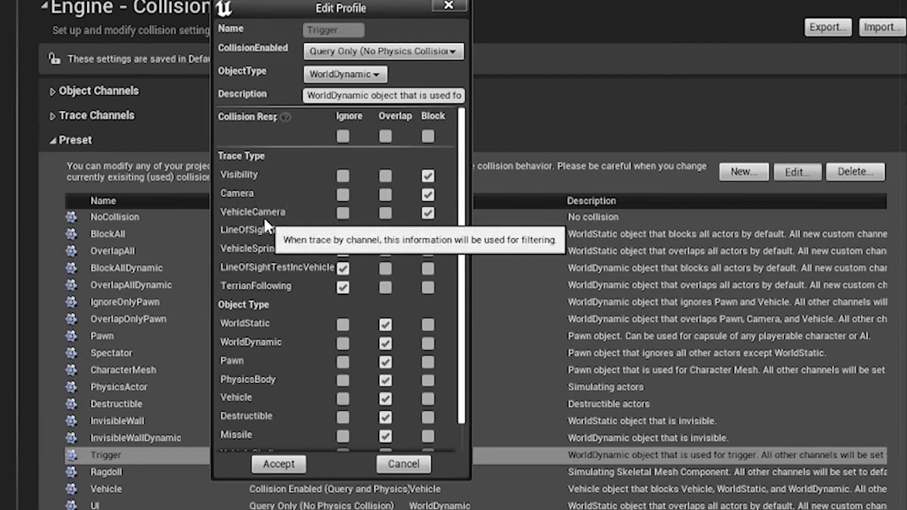
scroll(465, 242, down, 2)
key(alt+Tab)
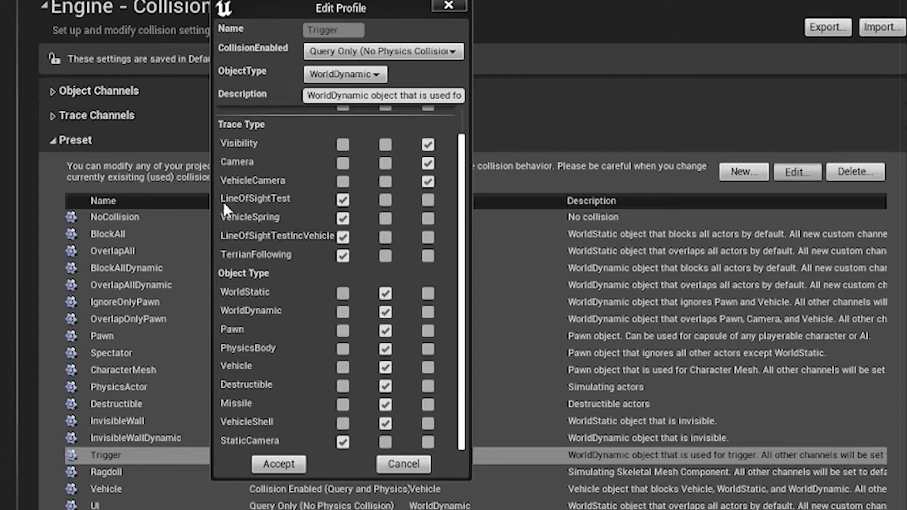
Step: Set the Trigger preset's Visibility trace to Ignore and its Camera and VehicleCamera traces to Overlap, and accept the profile
click(343, 144)
click(385, 164)
click(386, 181)
mouse_move(462, 190)
mouse_down()
mouse_move(465, 154)
mouse_move(448, 190)
mouse_up()
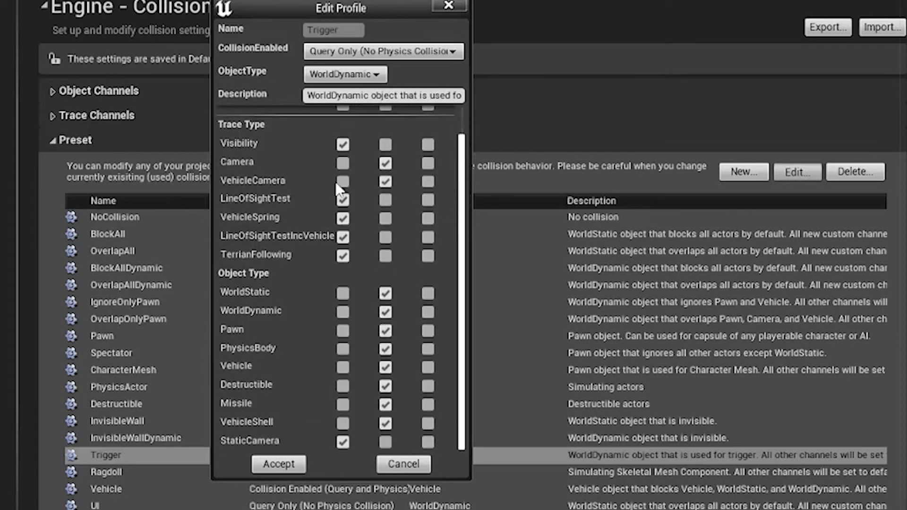
key(alt+Tab)
click(302, 465)
key(alt+Tab)
key(alt+Tab)
key(alt+Tab)
key(alt+Tab)
key(alt+shift+Tab)
key(alt+shift+Tab)
key(alt+shift+Tab)
key(Escape)
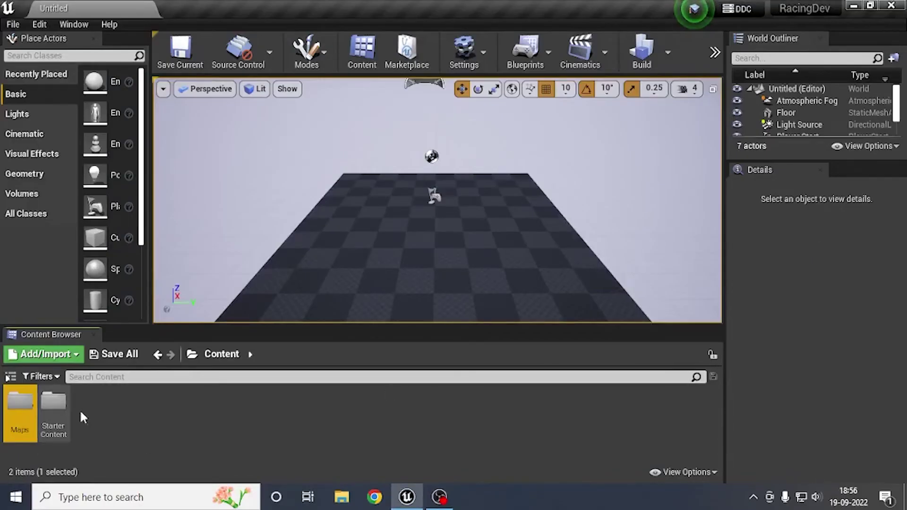
Step: Try to create another folder named Maps in the Content folder, and delete the new folder
right_click(146, 419)
click(195, 41)
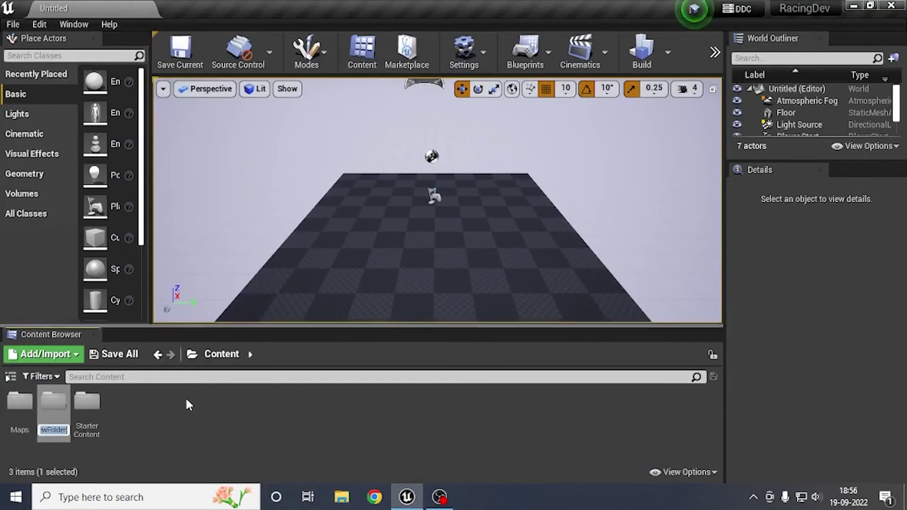
text(Maps)
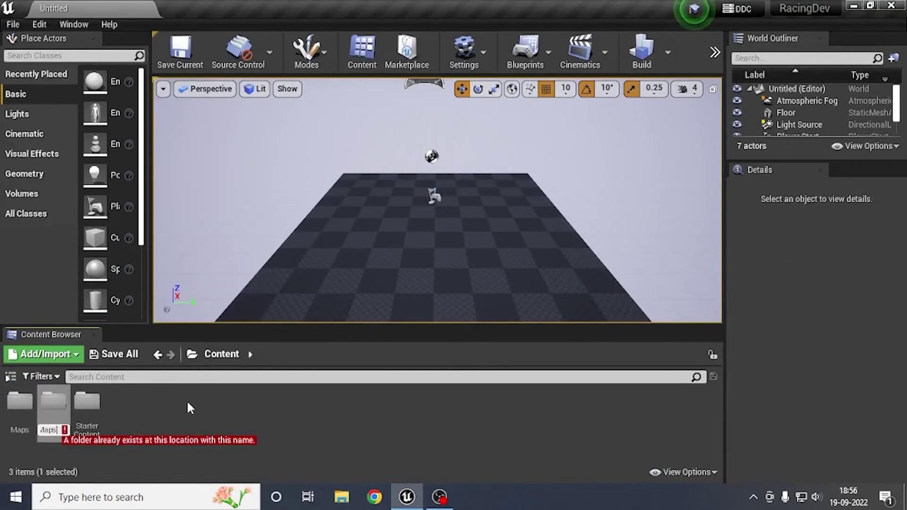
key(Escape)
key(Delete)
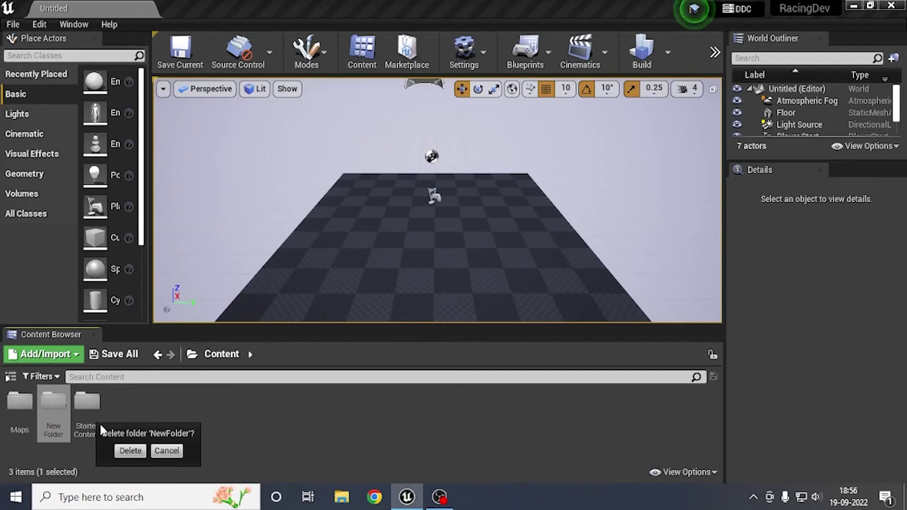
click(124, 449)
Step: Open the Maps folder and create a new level from a template that includes a floor, light source and atmospheric fog
double_click(28, 420)
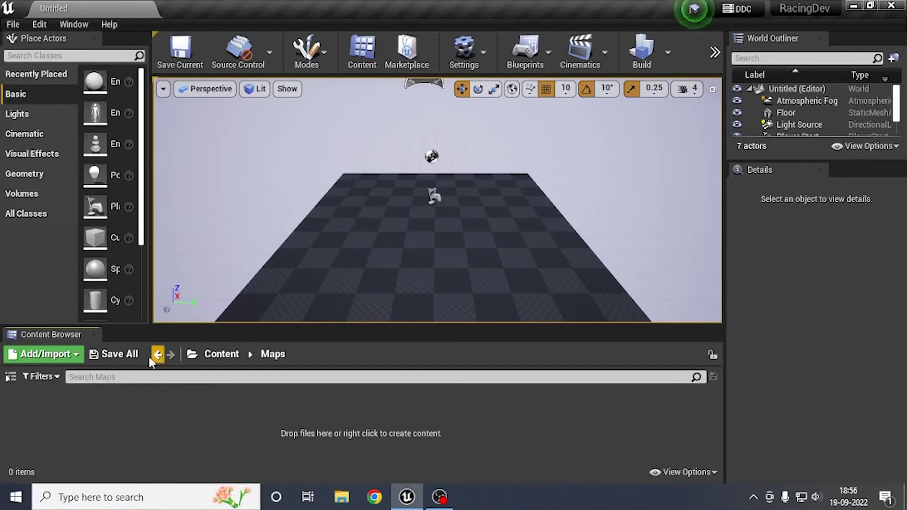
click(13, 24)
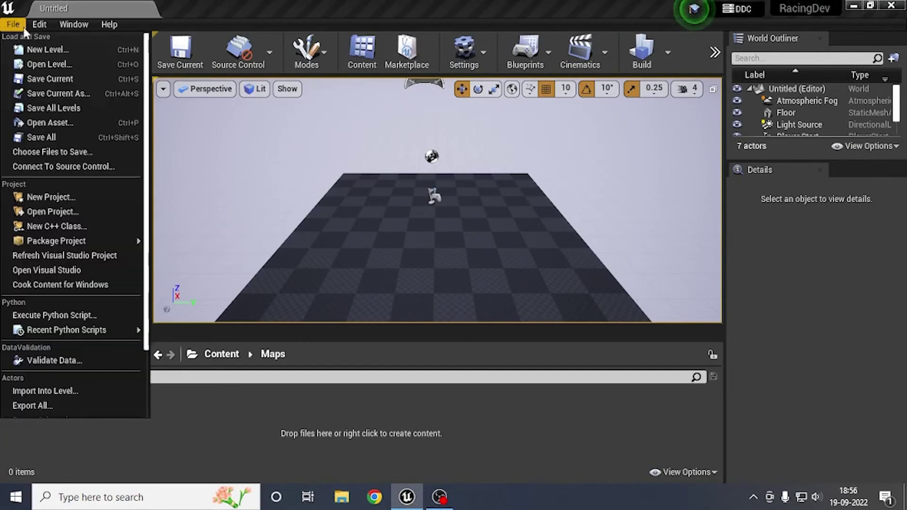
click(43, 49)
click(331, 185)
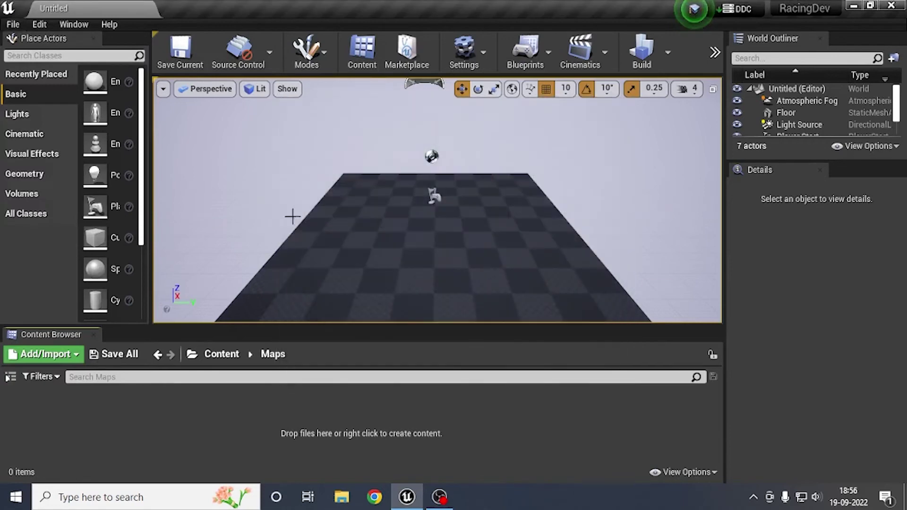
Step: Scale the Floor mesh to 250 in both X and Y
click(508, 203)
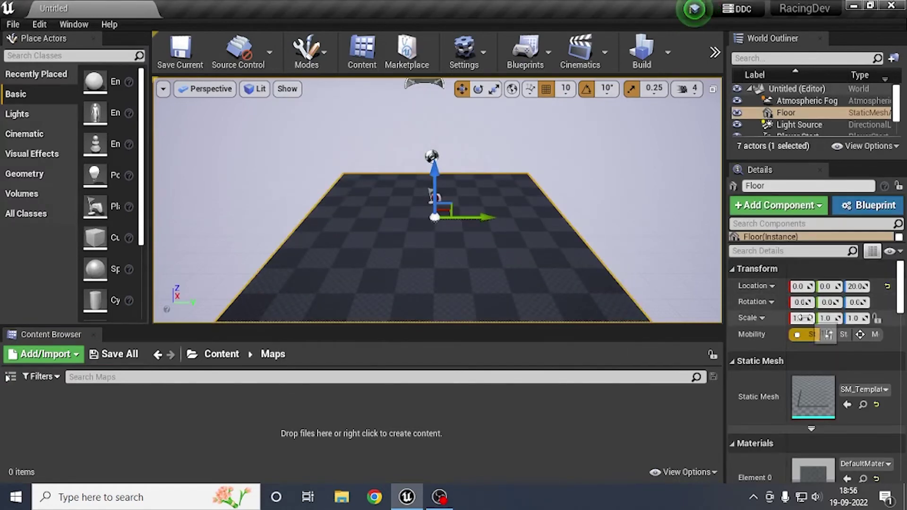
text(250)
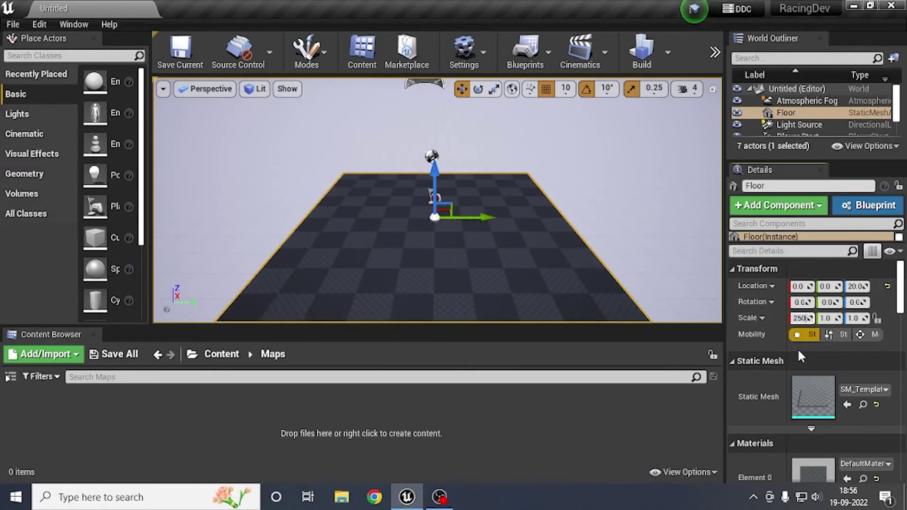
key(Tab)
text(250)
key(Return)
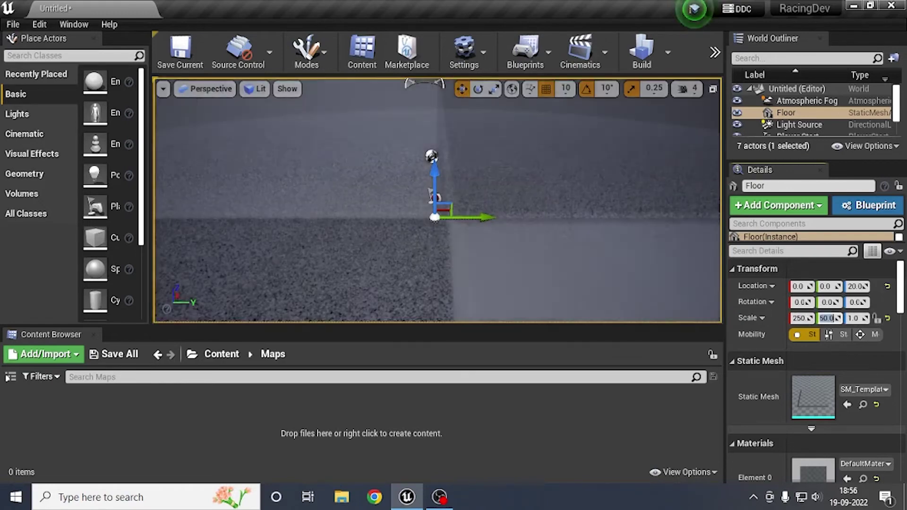
right_drag(441, 230, 552, 273)
Step: Save the level as MyMap1 in the Maps folder, replacing the existing map of that name
key(ctrl+s)
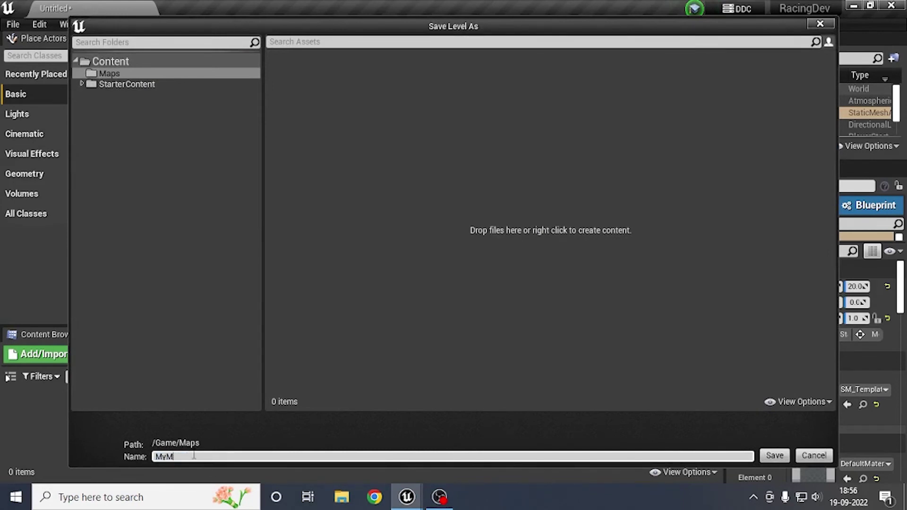
key(Return)
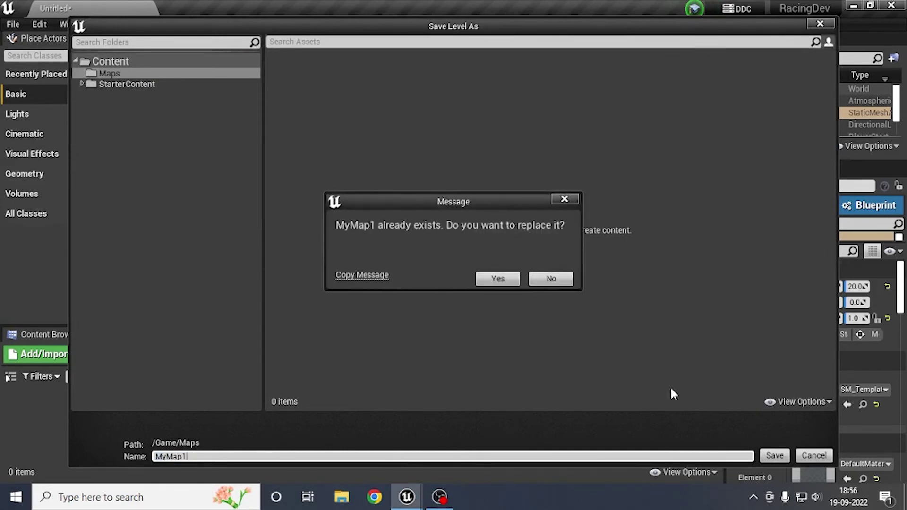
click(497, 279)
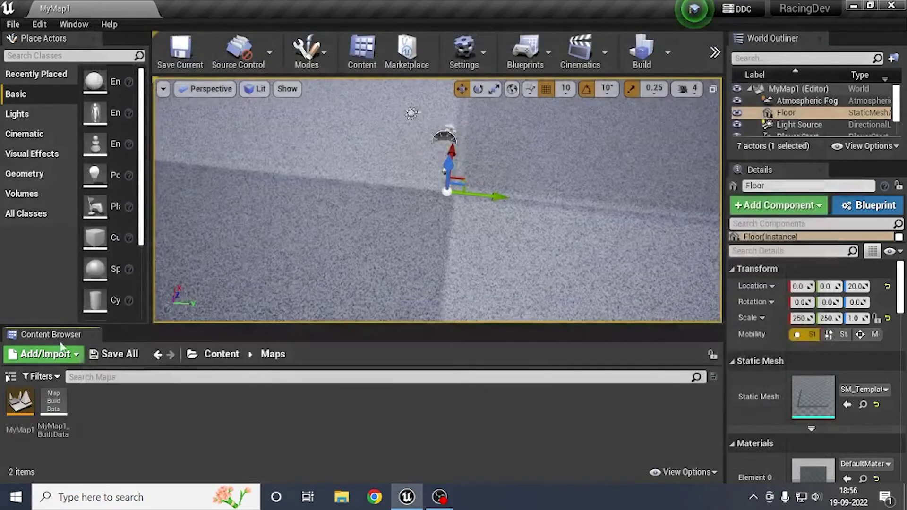
Step: Create a folder named Vehicles in the Content folder
click(232, 354)
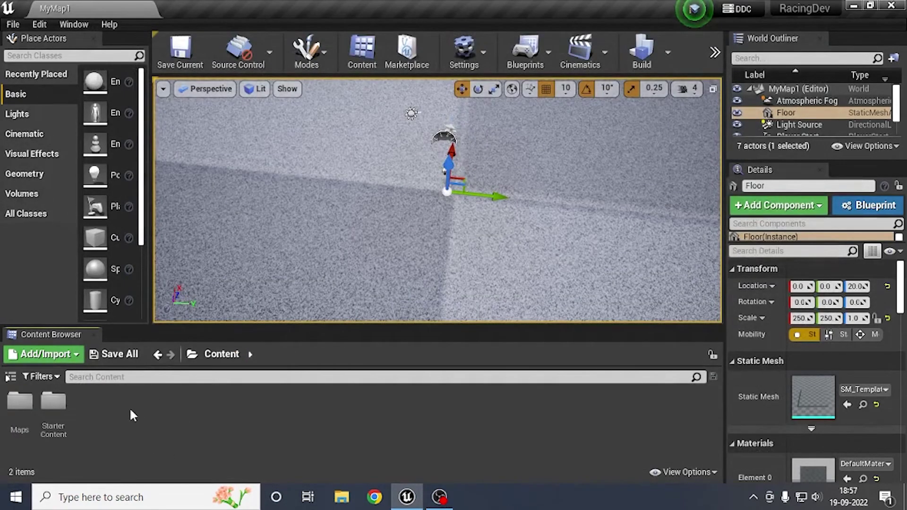
right_click(152, 416)
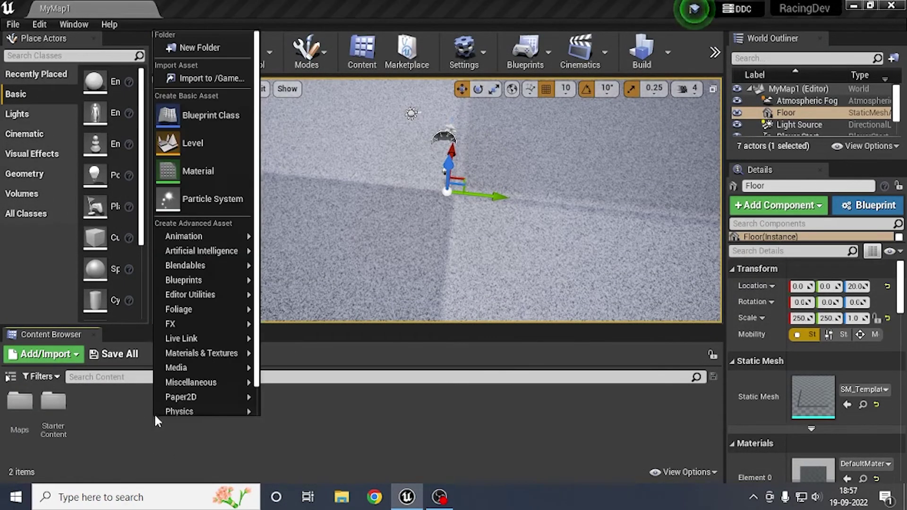
click(187, 45)
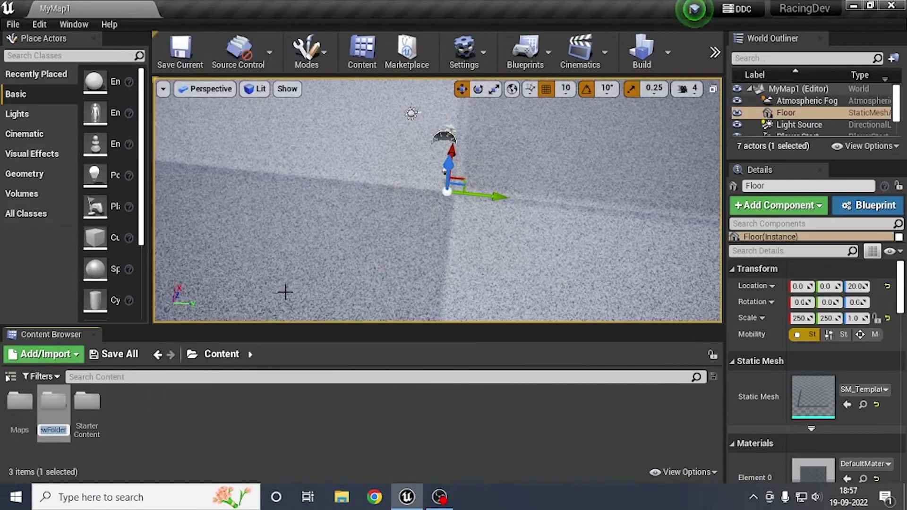
text(Vi)
text(ehicles)
key(Return)
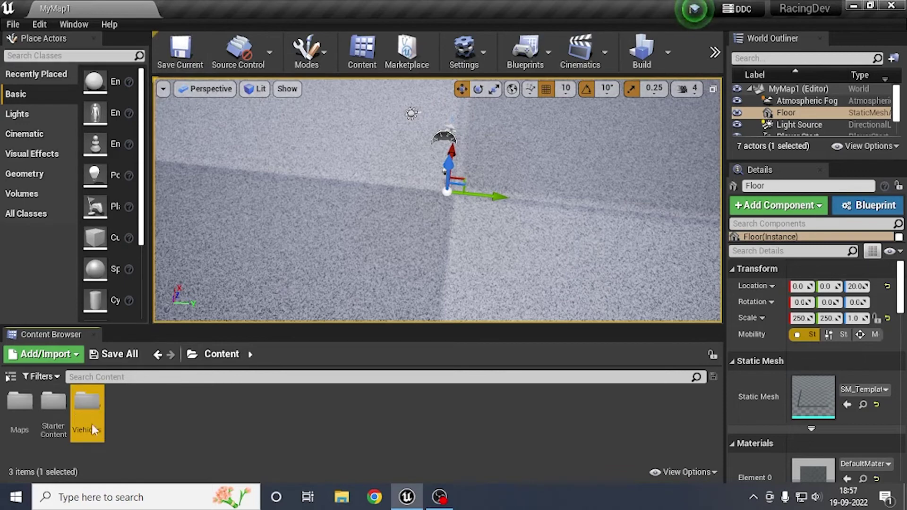
key(F2)
key(BackSpace)
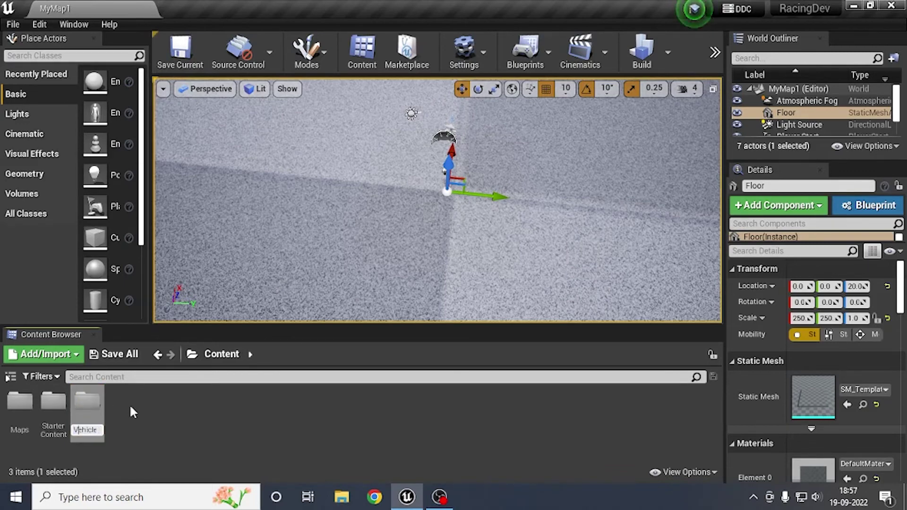
text(s)
key(Return)
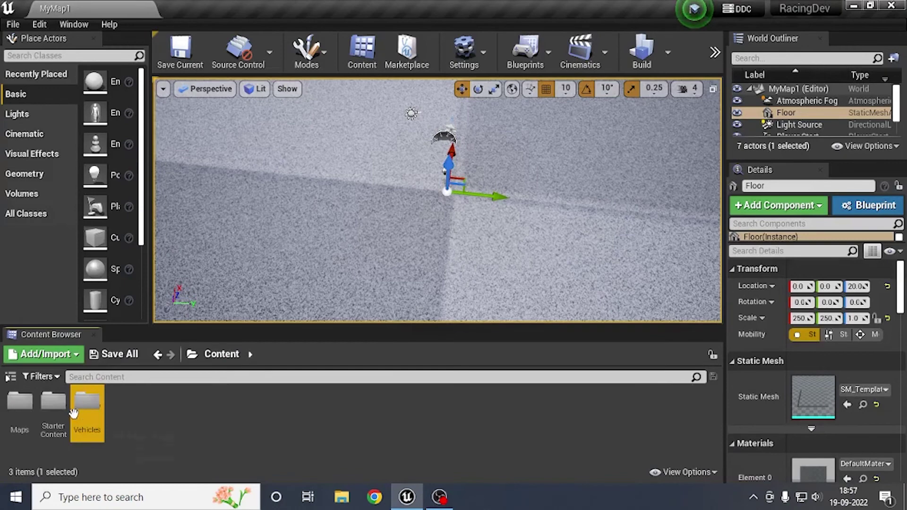
Step: Import car_ue4.fbx into the Vehicles folder as a skeletal mesh with a physics asset and new materials, and close the import log
double_click(73, 412)
right_click(73, 412)
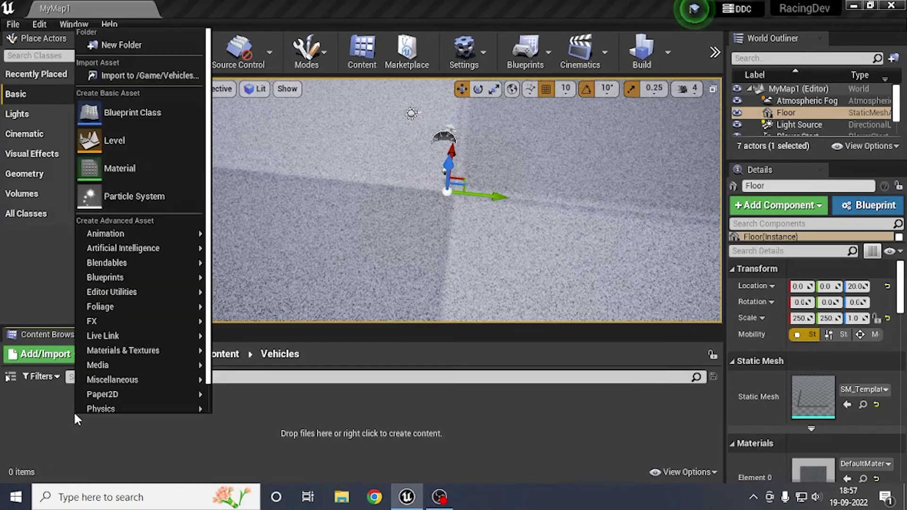
click(135, 78)
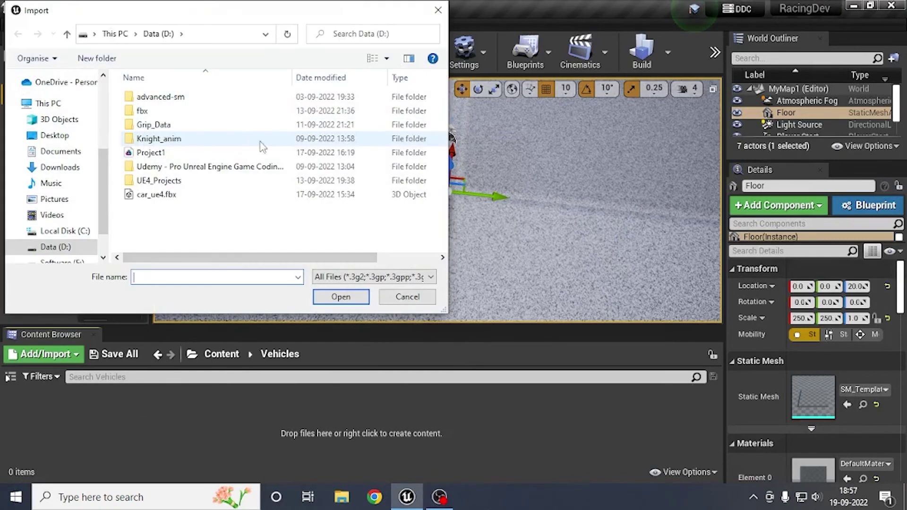
double_click(180, 198)
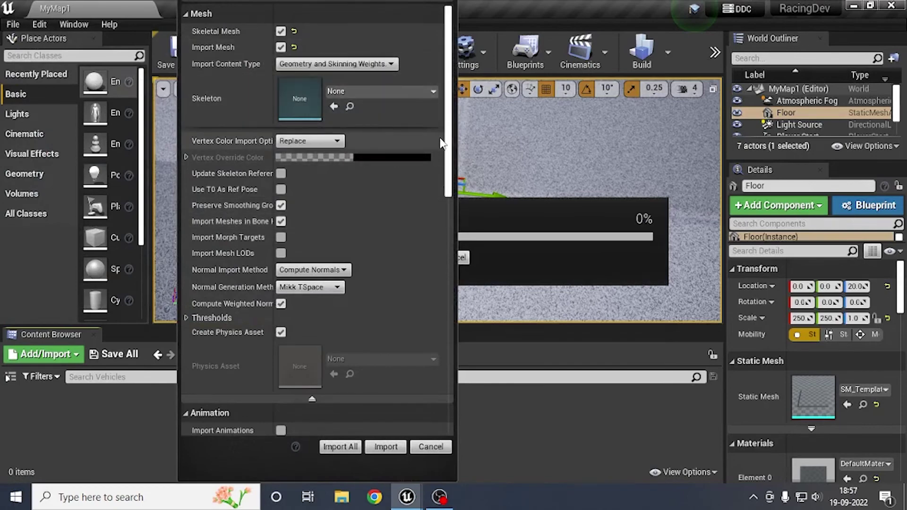
scroll(449, 150, down, 5)
scroll(450, 150, up, 5)
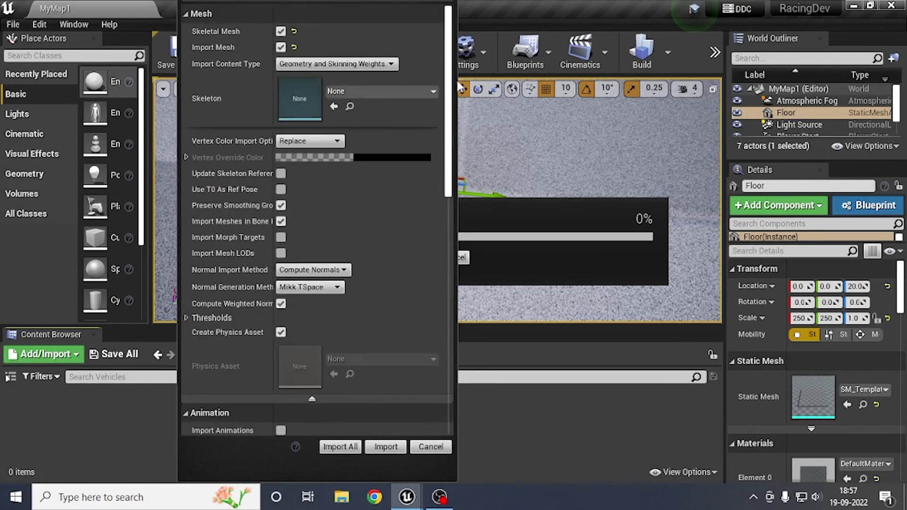
drag(447, 98, 474, 288)
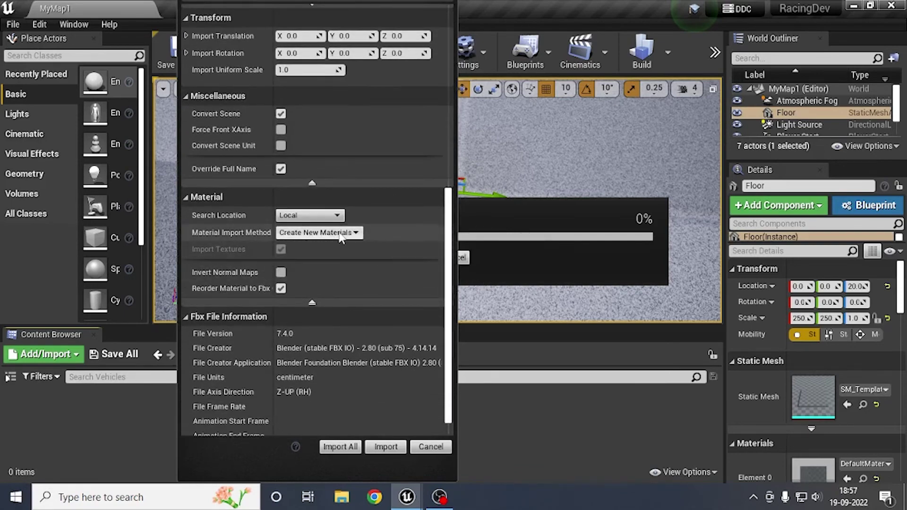
click(386, 447)
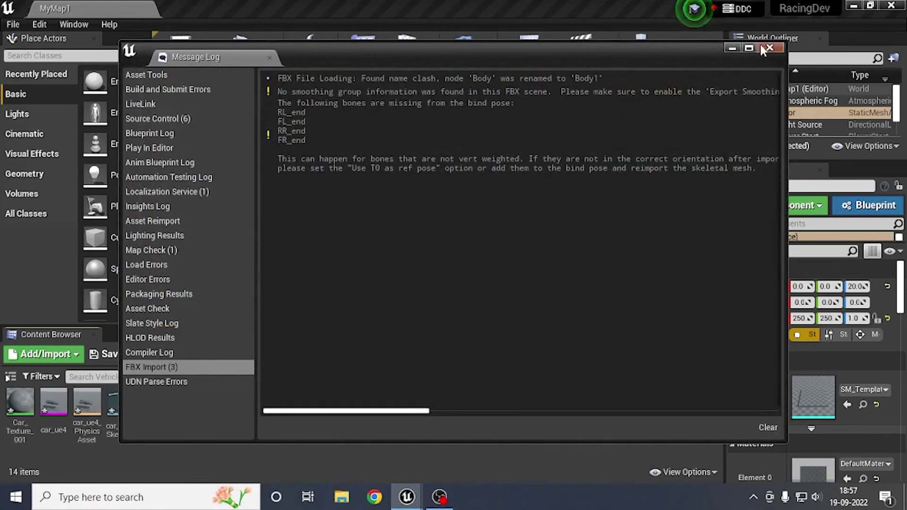
click(762, 47)
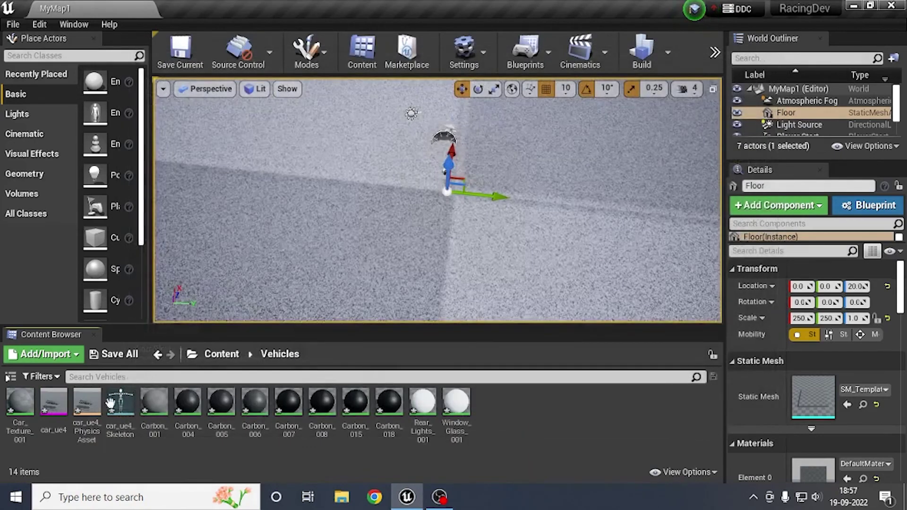
Step: Open the physics asset of the car_ue4 skeletal mesh and delete its Body1 capsule body
double_click(53, 405)
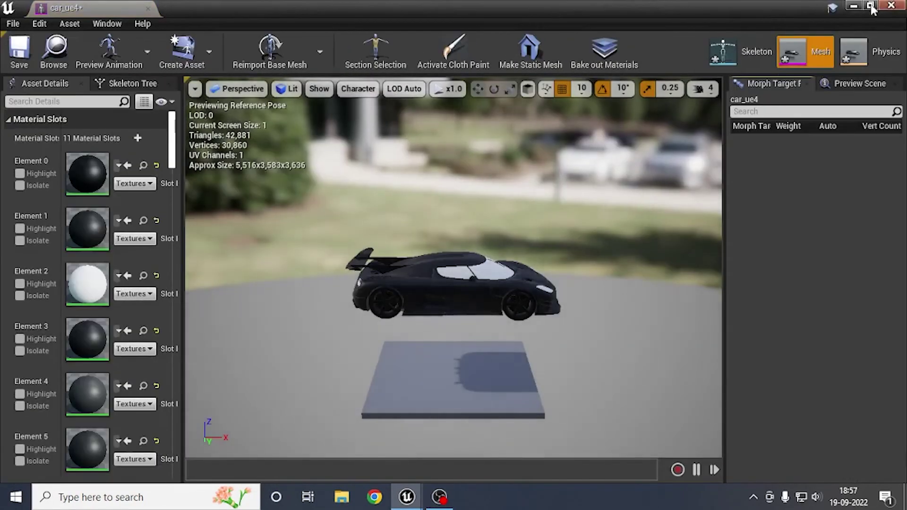
click(723, 51)
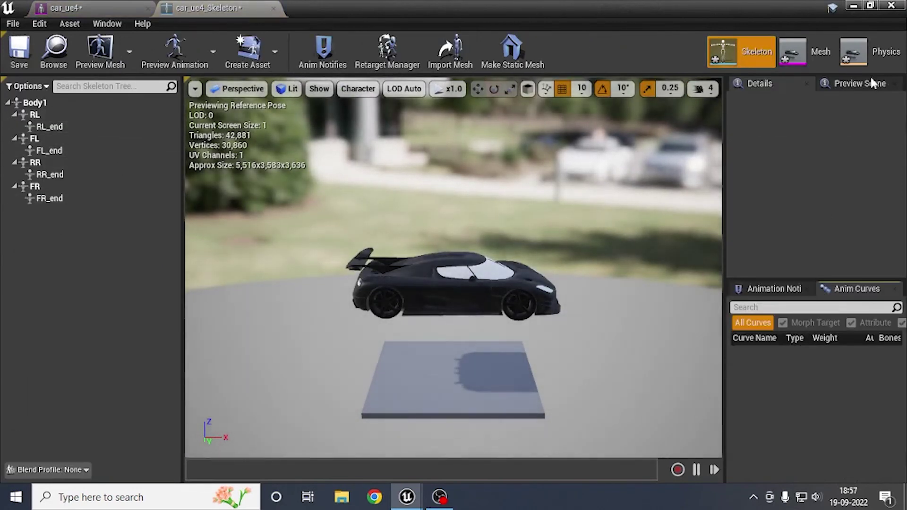
click(852, 51)
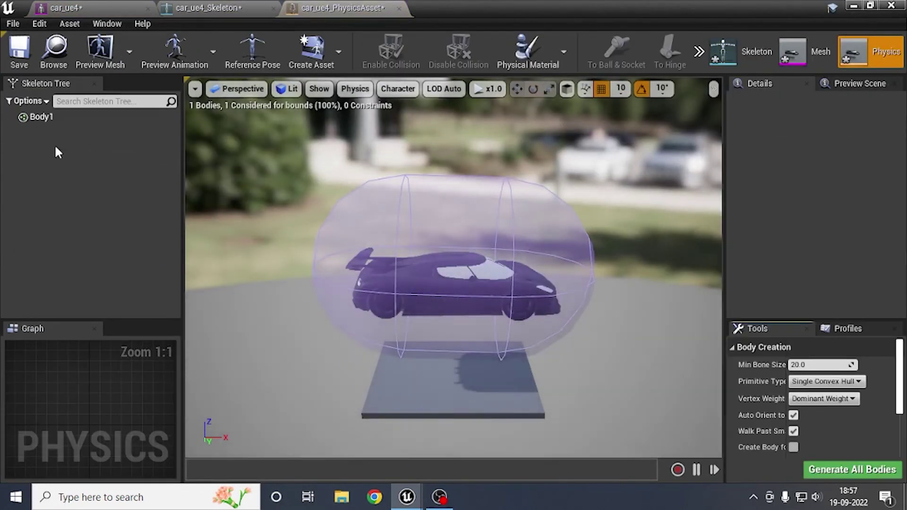
click(55, 118)
key(Delete)
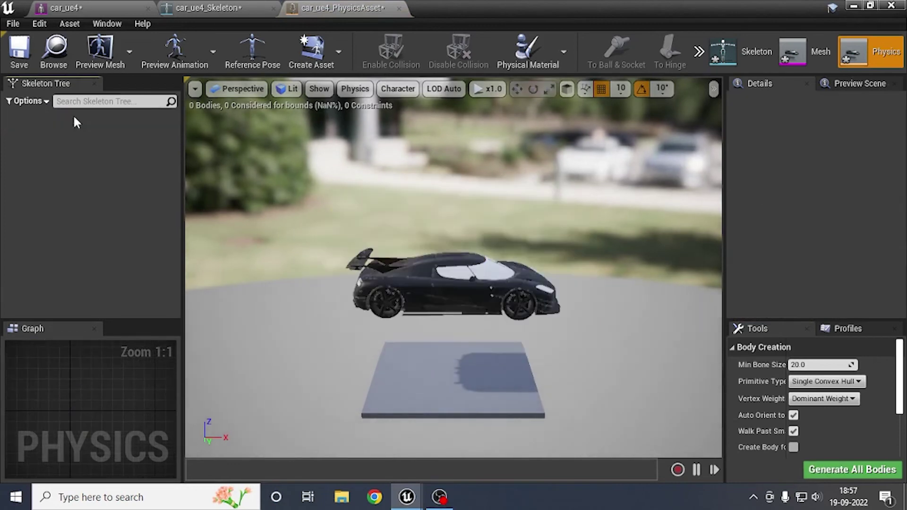
Step: Show the bones in the skeleton tree and add a Single Convex Hull body to the Body1 root bone
click(22, 102)
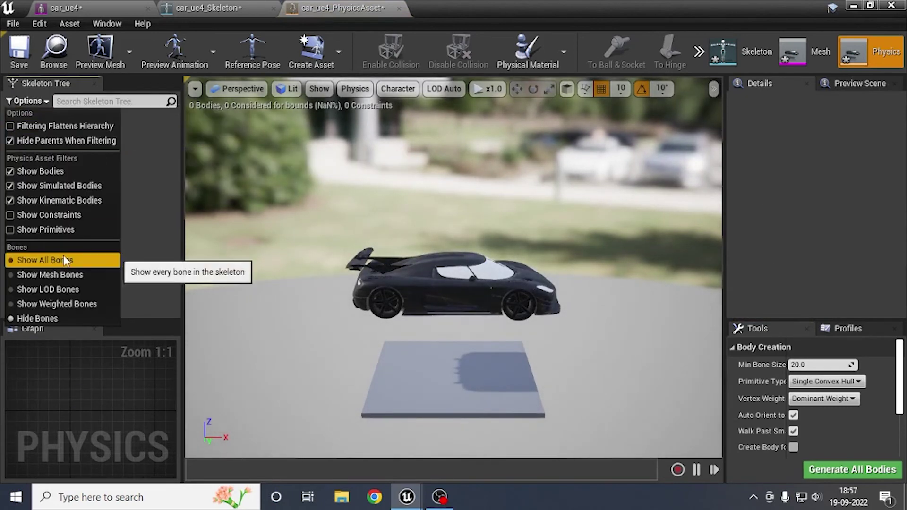
click(80, 282)
click(33, 118)
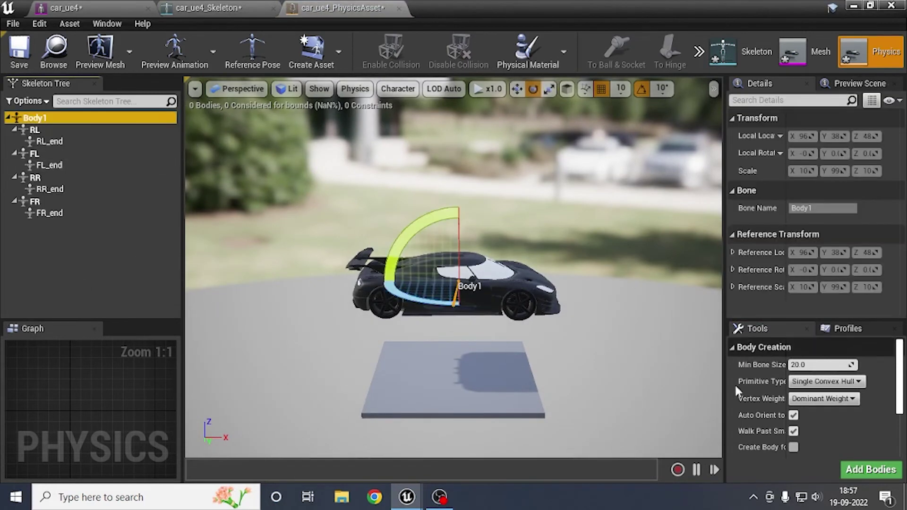
click(827, 381)
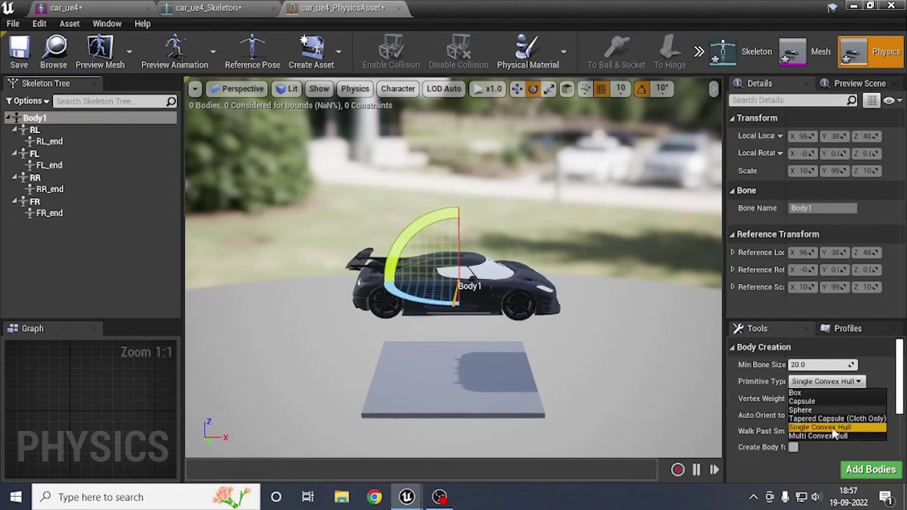
click(832, 428)
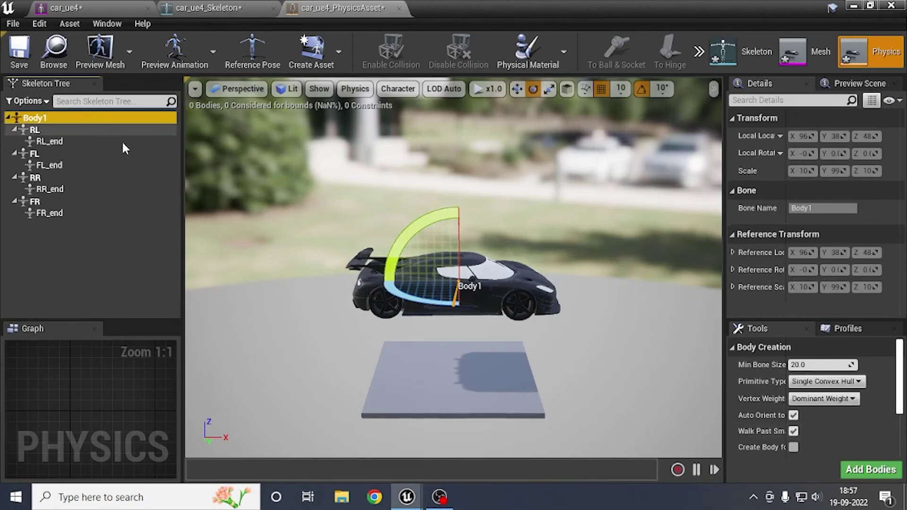
click(858, 471)
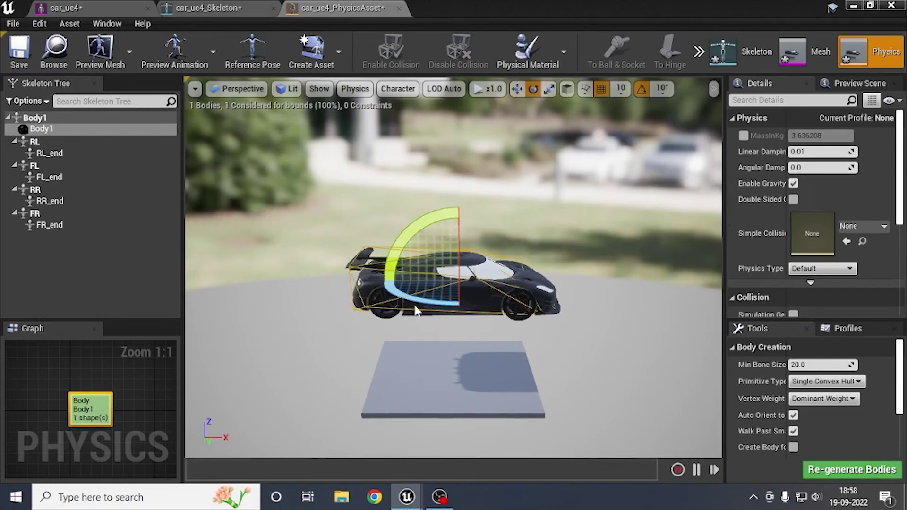
Step: Add Single Convex Hull physics bodies to the left wheel bones RL and FL
click(34, 142)
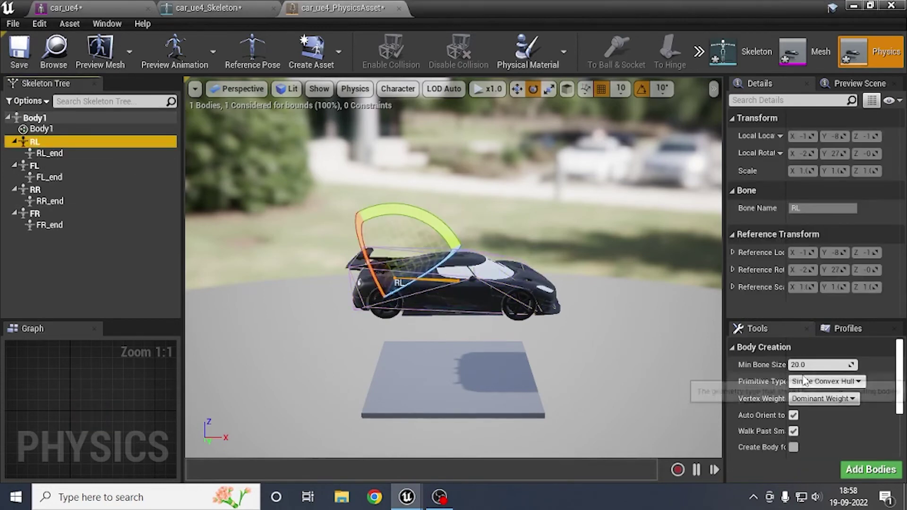
click(804, 380)
click(829, 382)
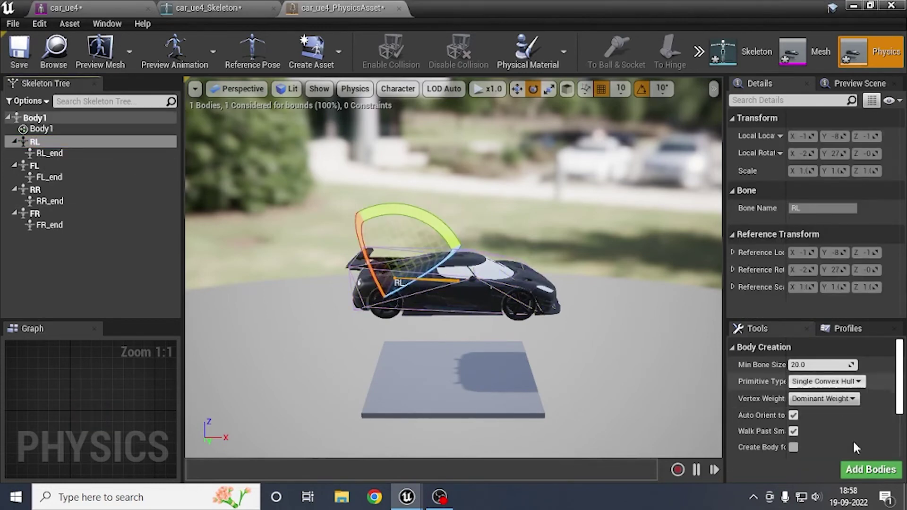
click(858, 470)
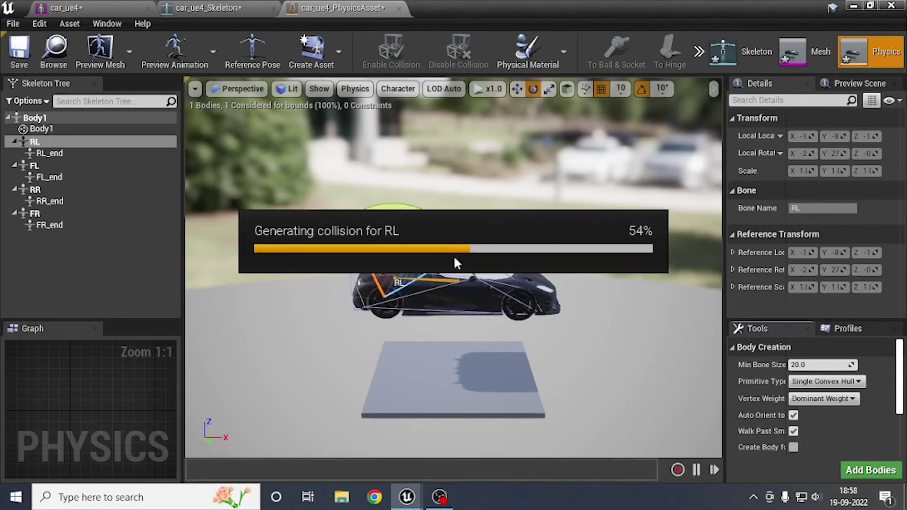
click(34, 178)
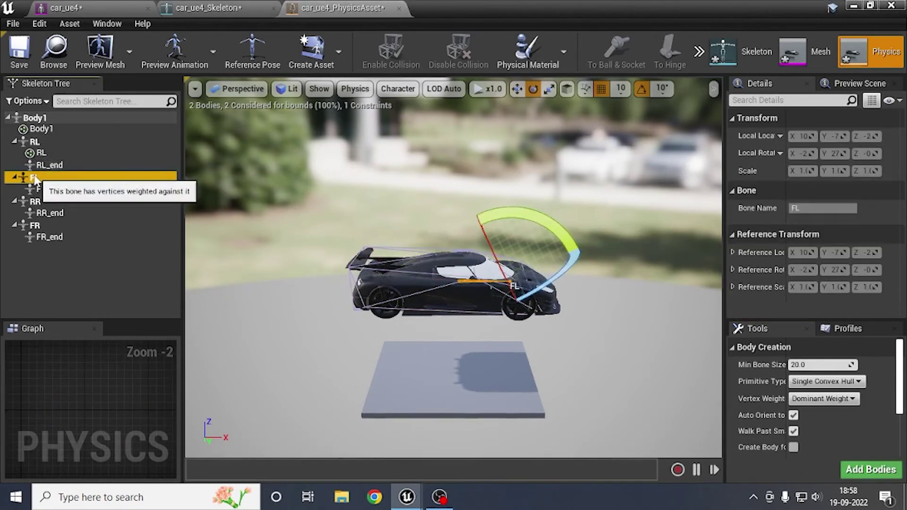
click(870, 469)
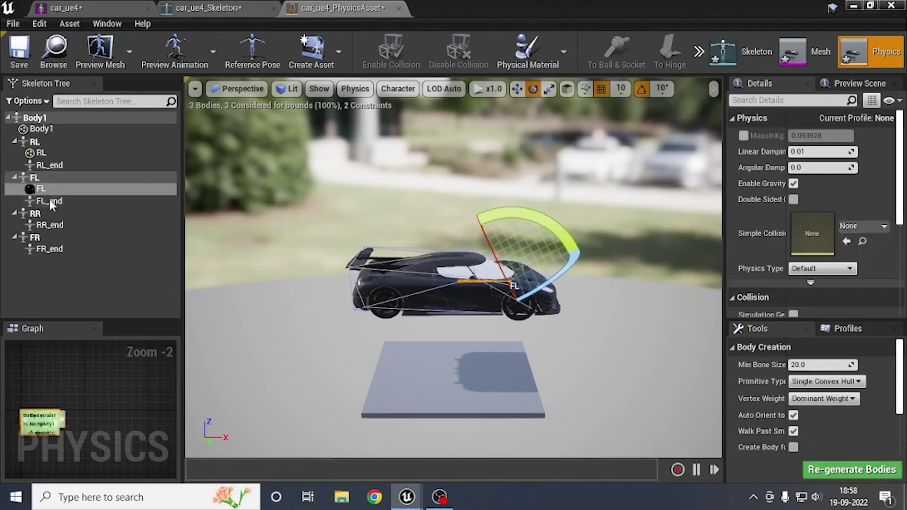
Step: Add Single Convex Hull physics bodies to the right wheel bones RR and FR
click(35, 213)
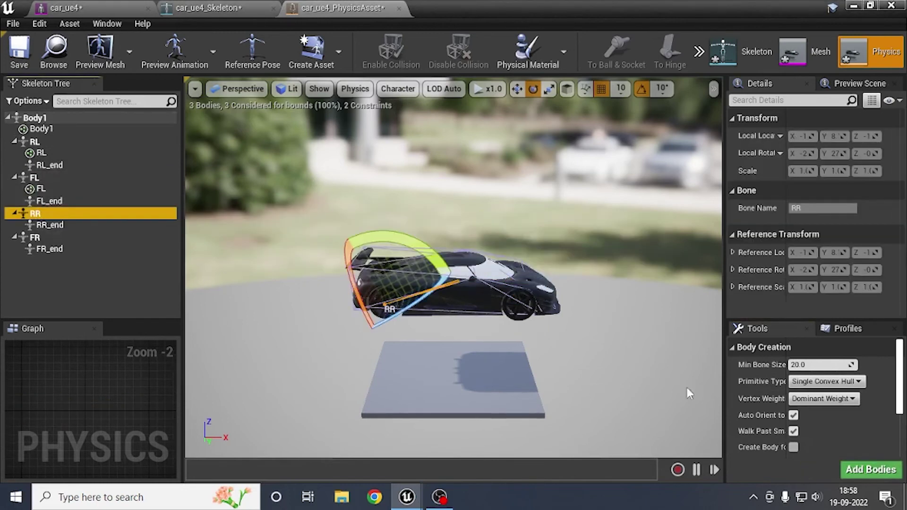
click(869, 475)
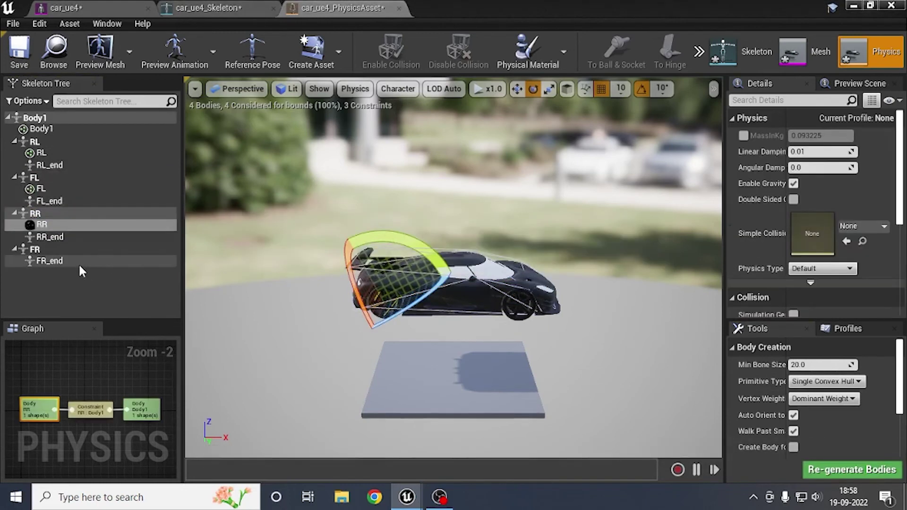
click(71, 248)
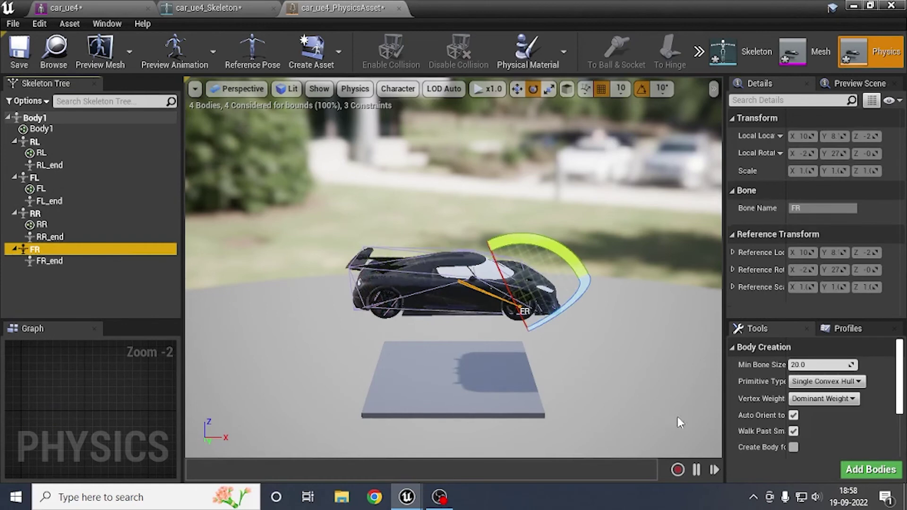
click(863, 472)
click(312, 350)
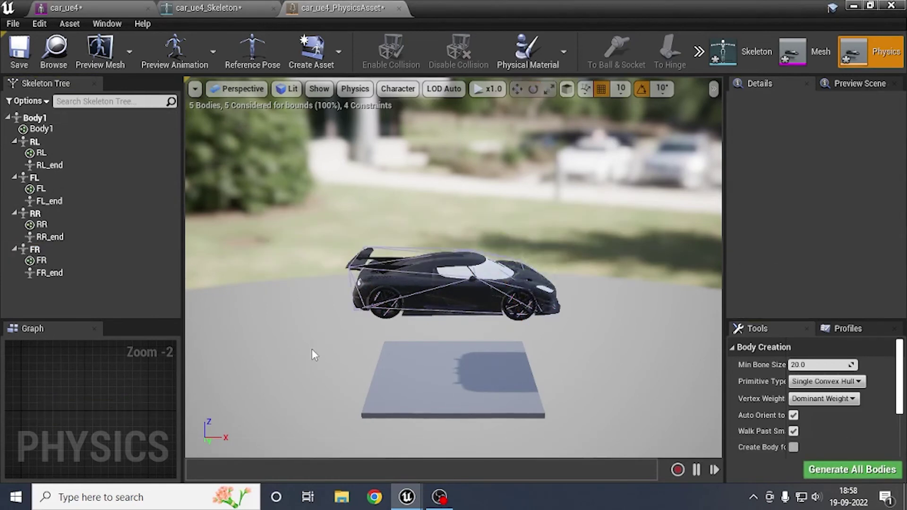
Step: Save the car's physics asset, skeletal mesh and skeleton, and return to the physics asset
click(19, 48)
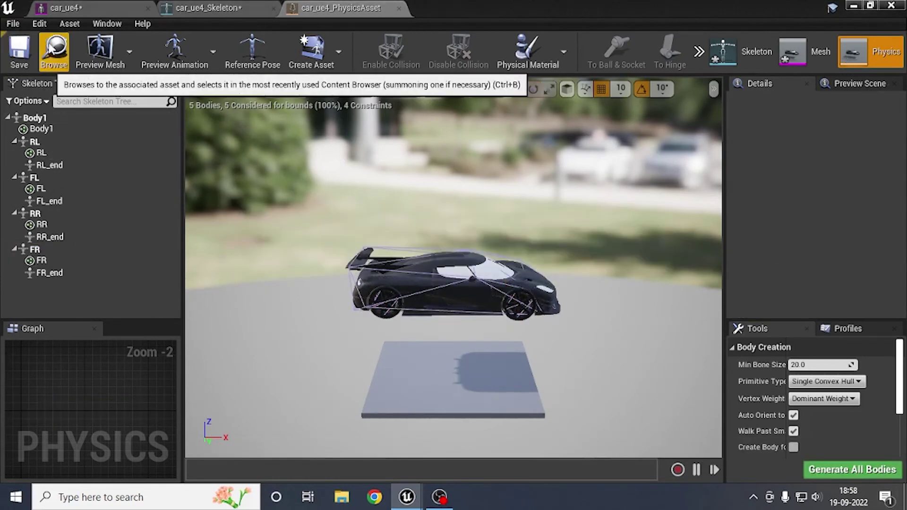
click(70, 7)
click(19, 55)
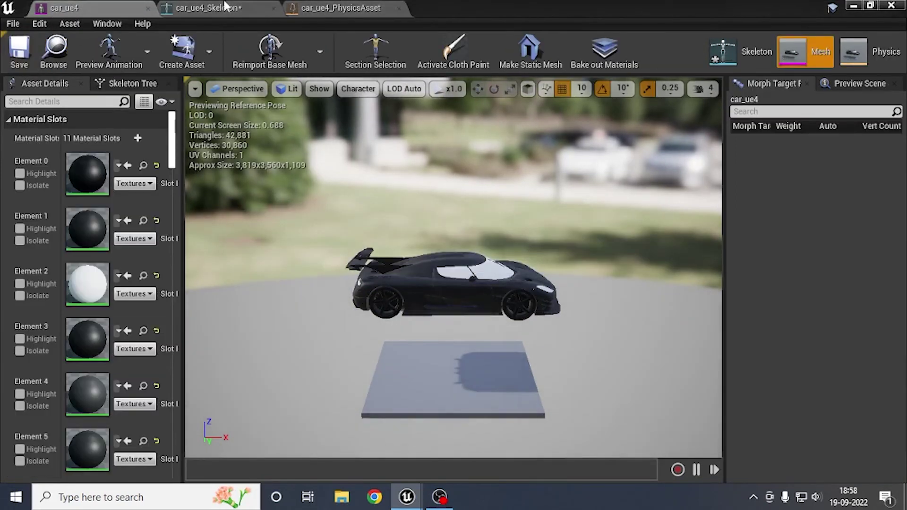
click(336, 8)
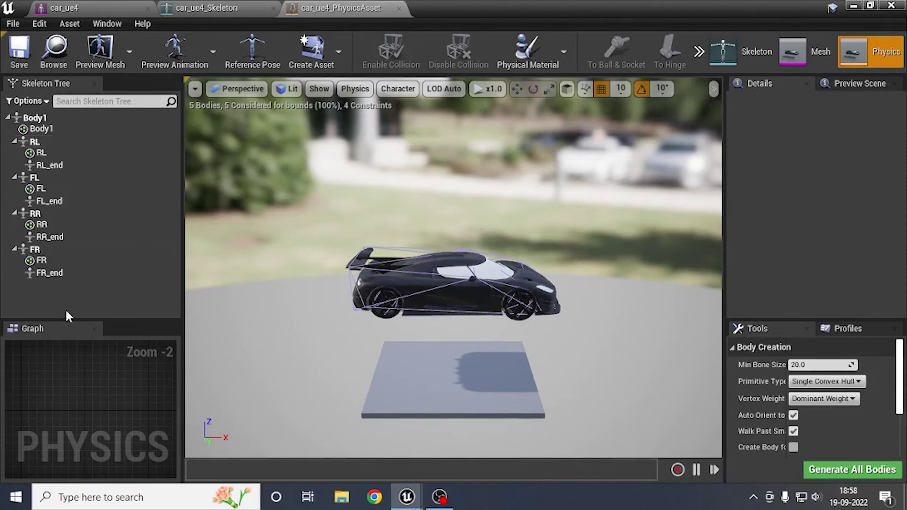
Step: Collapse the RL, FL, RR and FR wheel bones in the skeleton tree to review the bone hierarchy
click(14, 248)
click(10, 211)
click(13, 177)
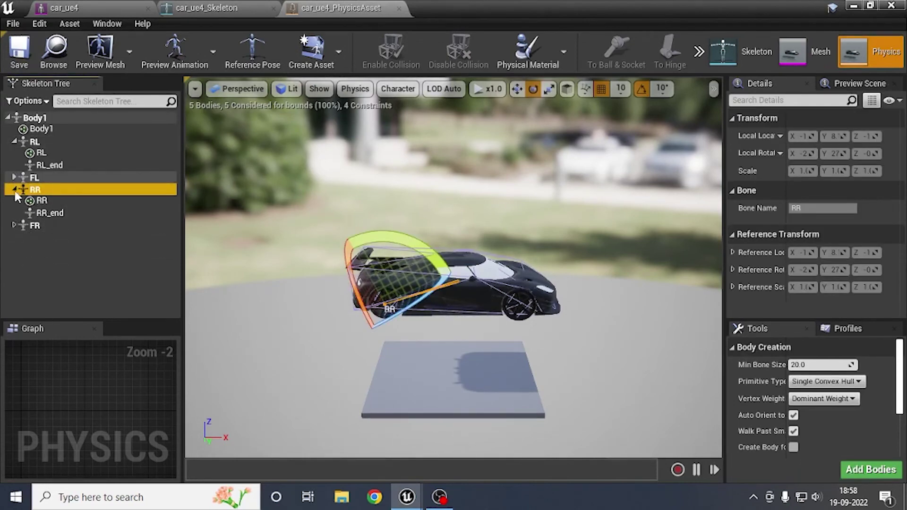
click(14, 190)
click(12, 139)
click(7, 118)
click(6, 118)
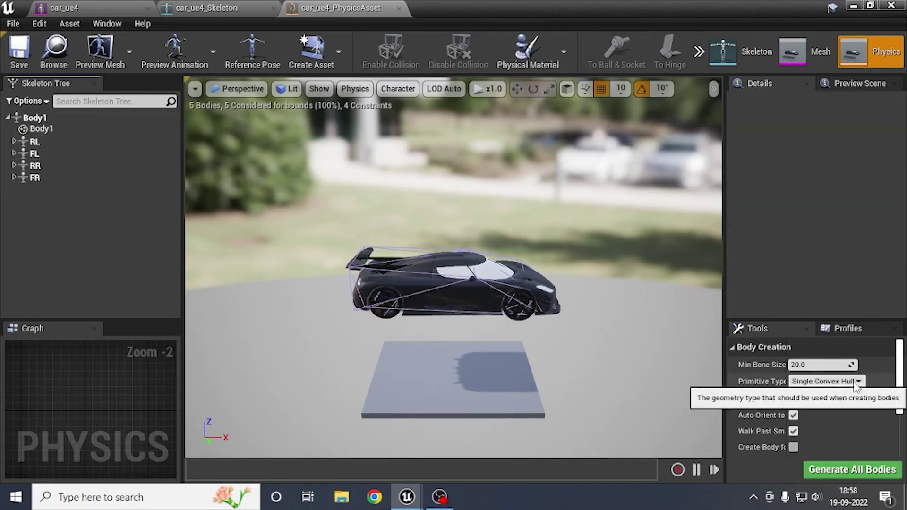
Step: Place the car_ue4 skeletal mesh on the floor of MyMap1, check its wheels against the ground, and save the level
drag(567, 335, 172, 148)
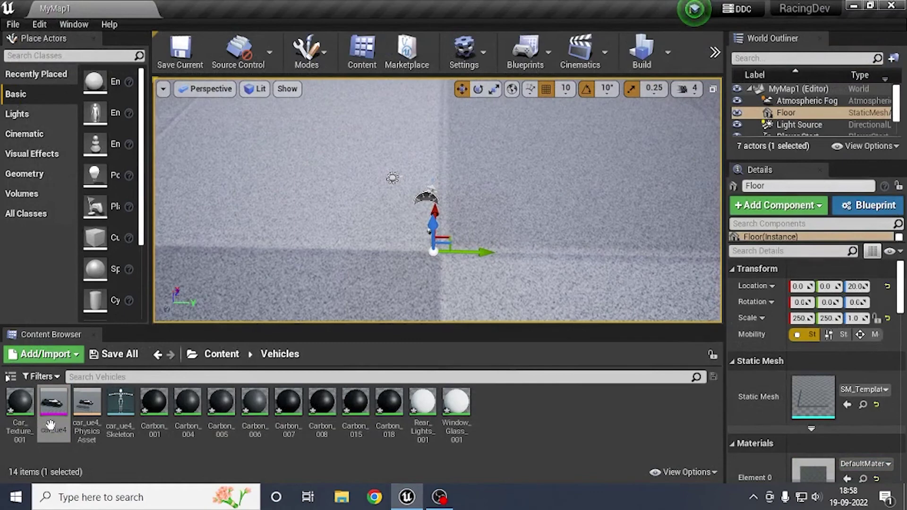
drag(54, 404, 487, 151)
key(Escape)
key(Up)
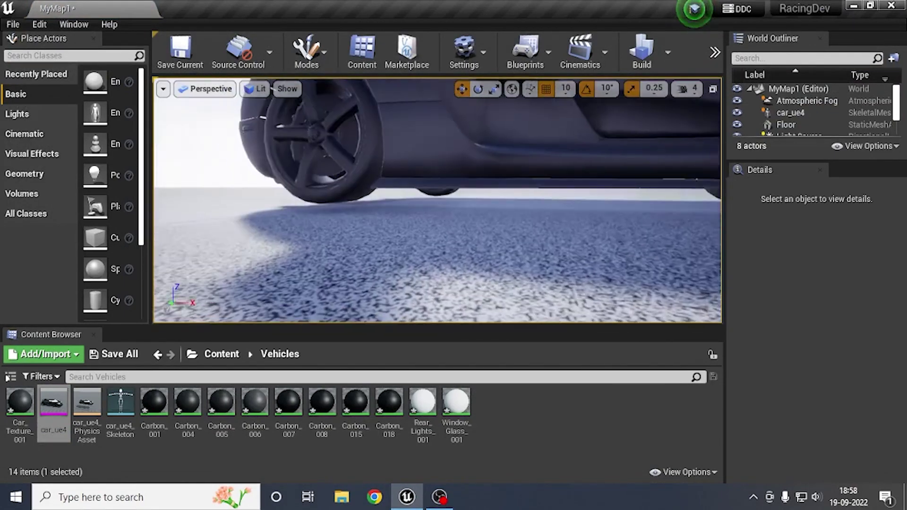
key(Down)
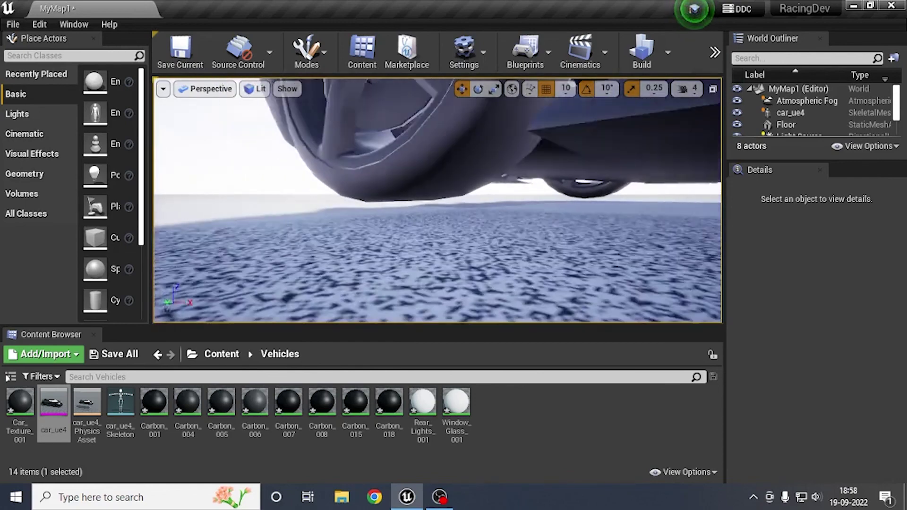
key(Down)
key(ctrl+s)
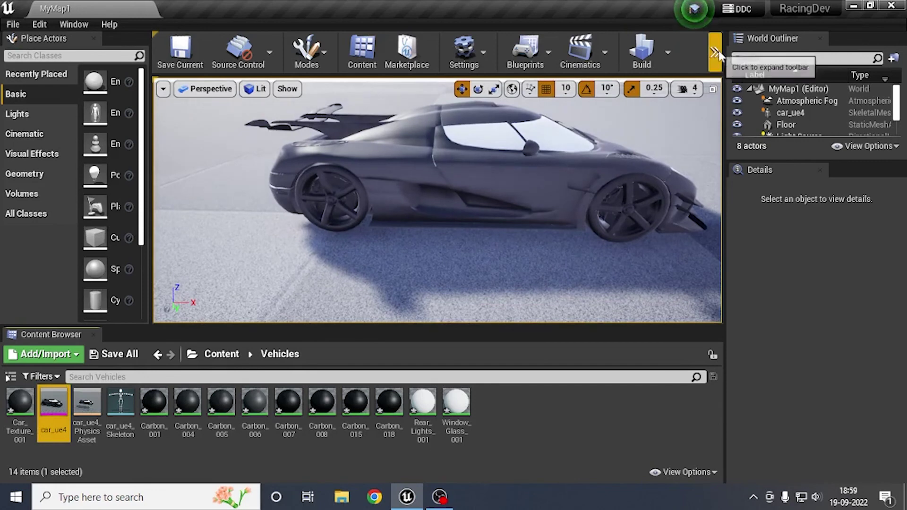
Step: Save all unsaved levels and assets, play-test MyMap1 to look over the car in the level, and end the play session
click(11, 25)
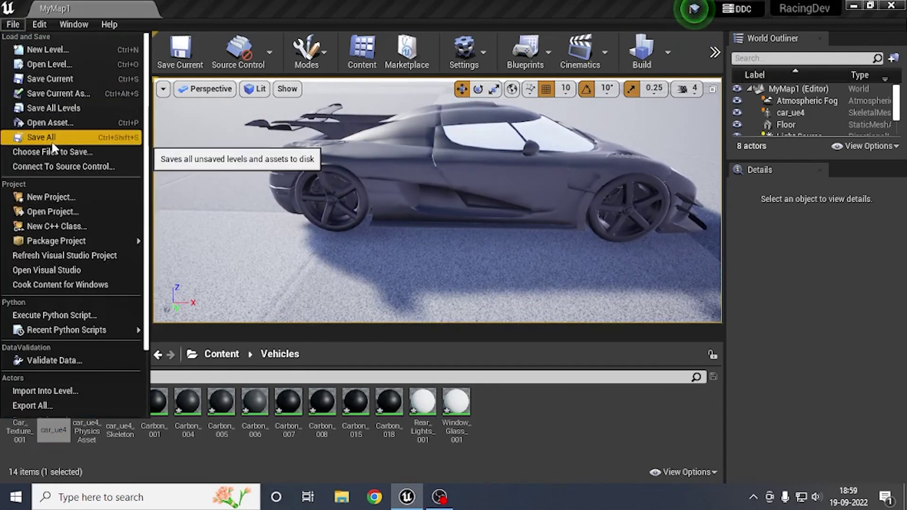
click(41, 137)
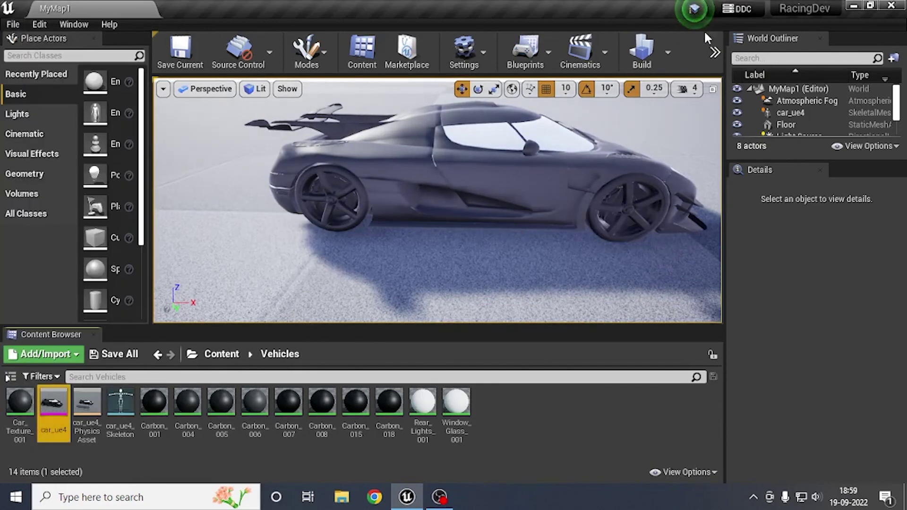
click(714, 52)
click(743, 110)
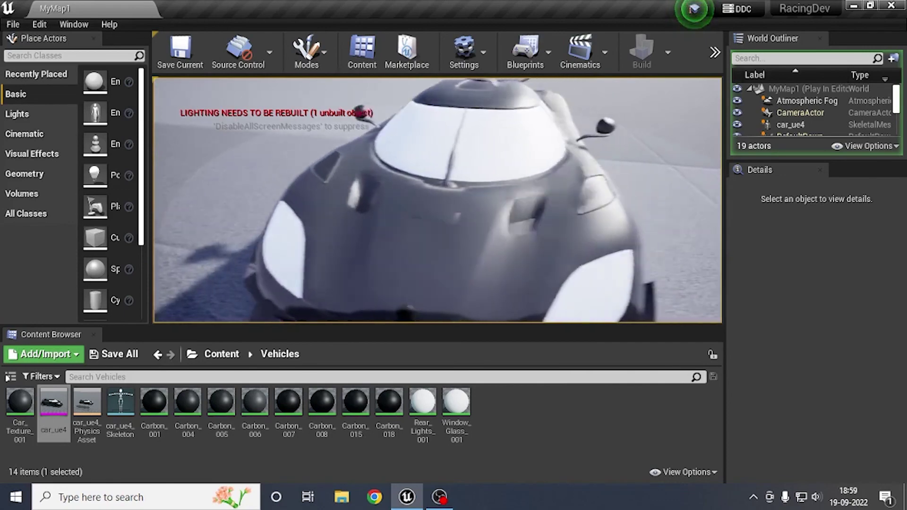
key(Escape)
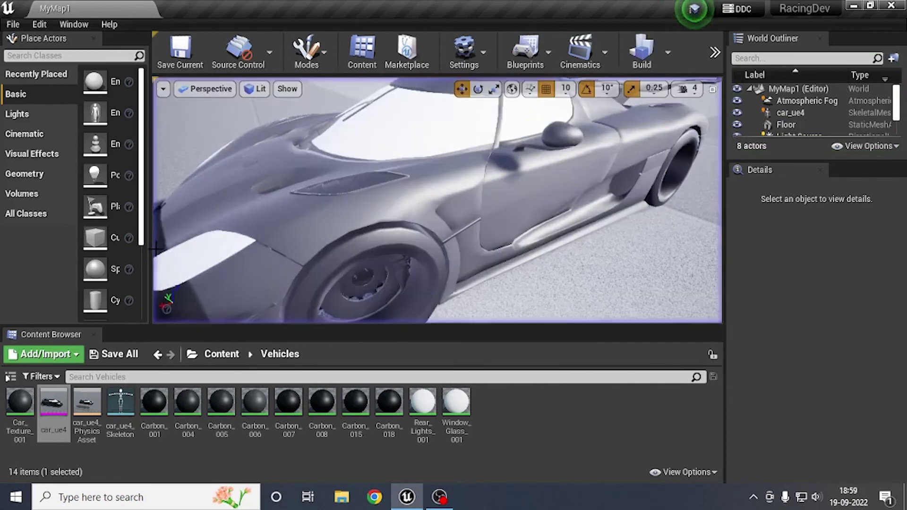
Step: Start a lighting-only build for MyMap1 and return to the root Content folder
scroll(378, 254, down, 10)
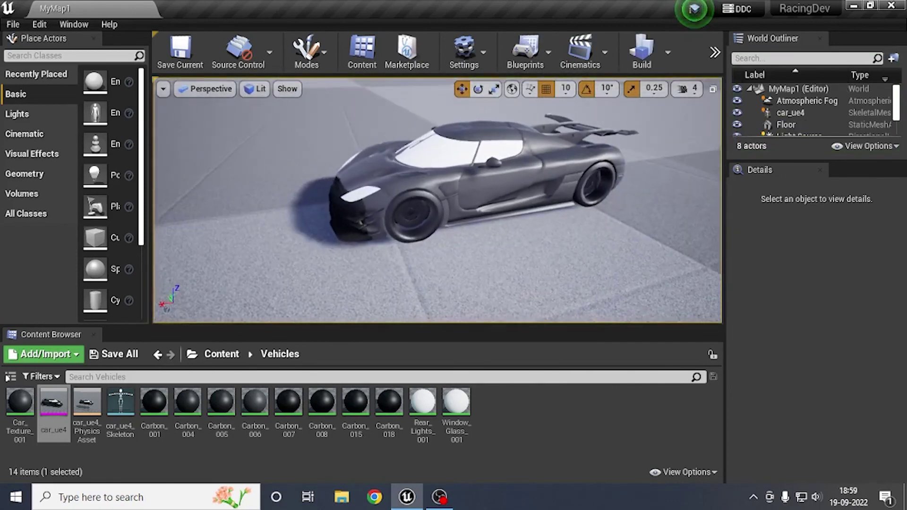
click(668, 61)
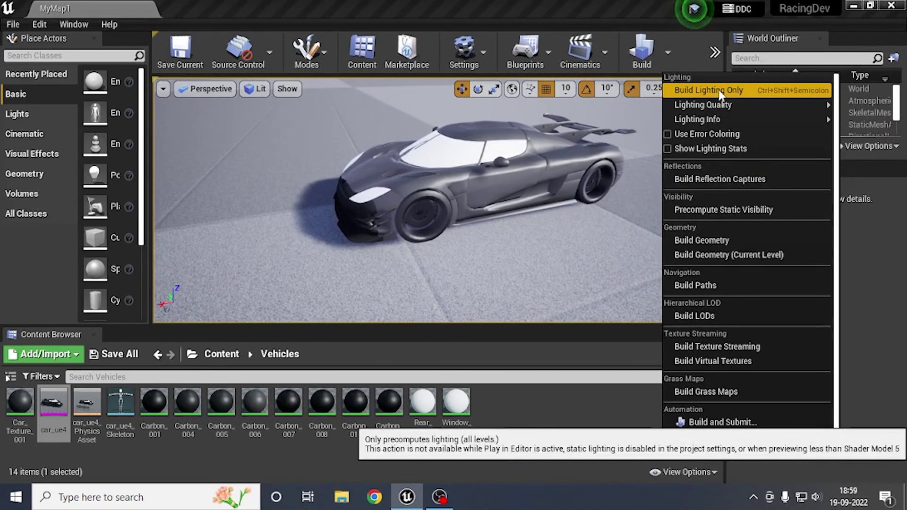
click(720, 92)
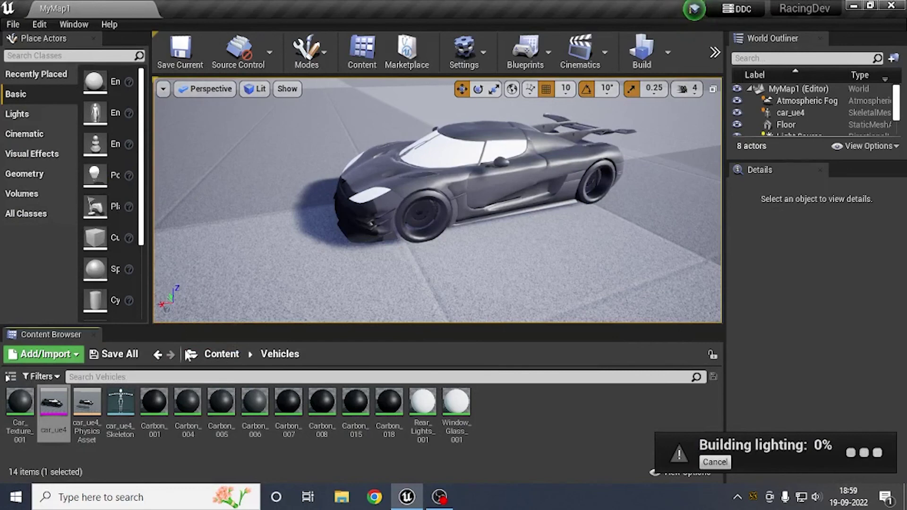
click(230, 355)
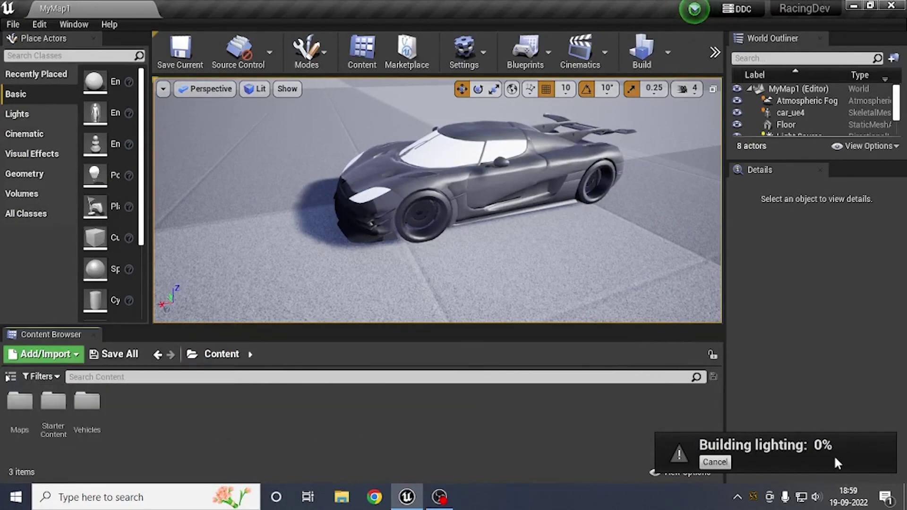